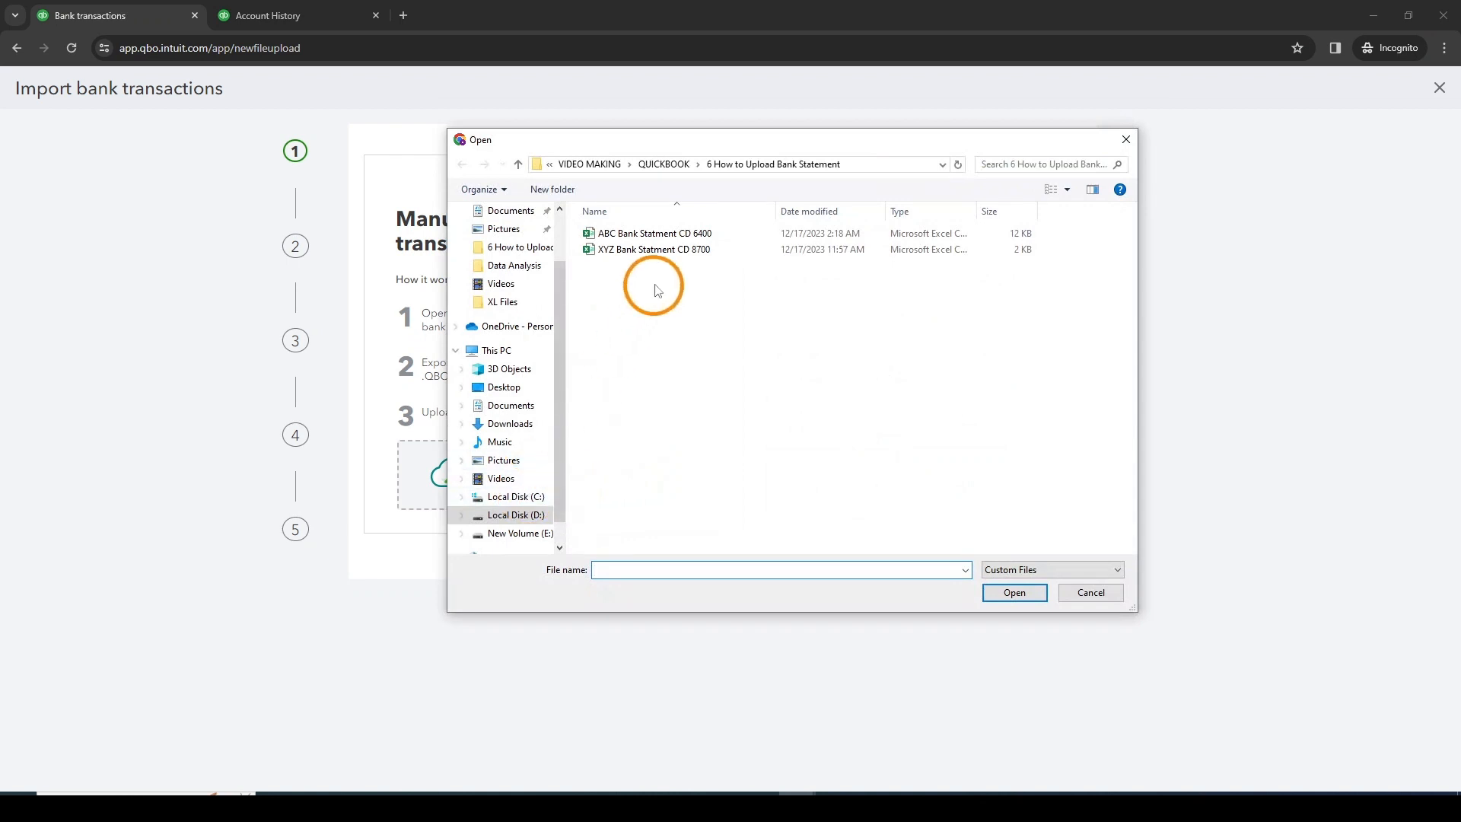
# Upload the XYZ Bank Statment CD 8700 file as the bank statement and continue to account selection.
pyautogui.click(687, 251)
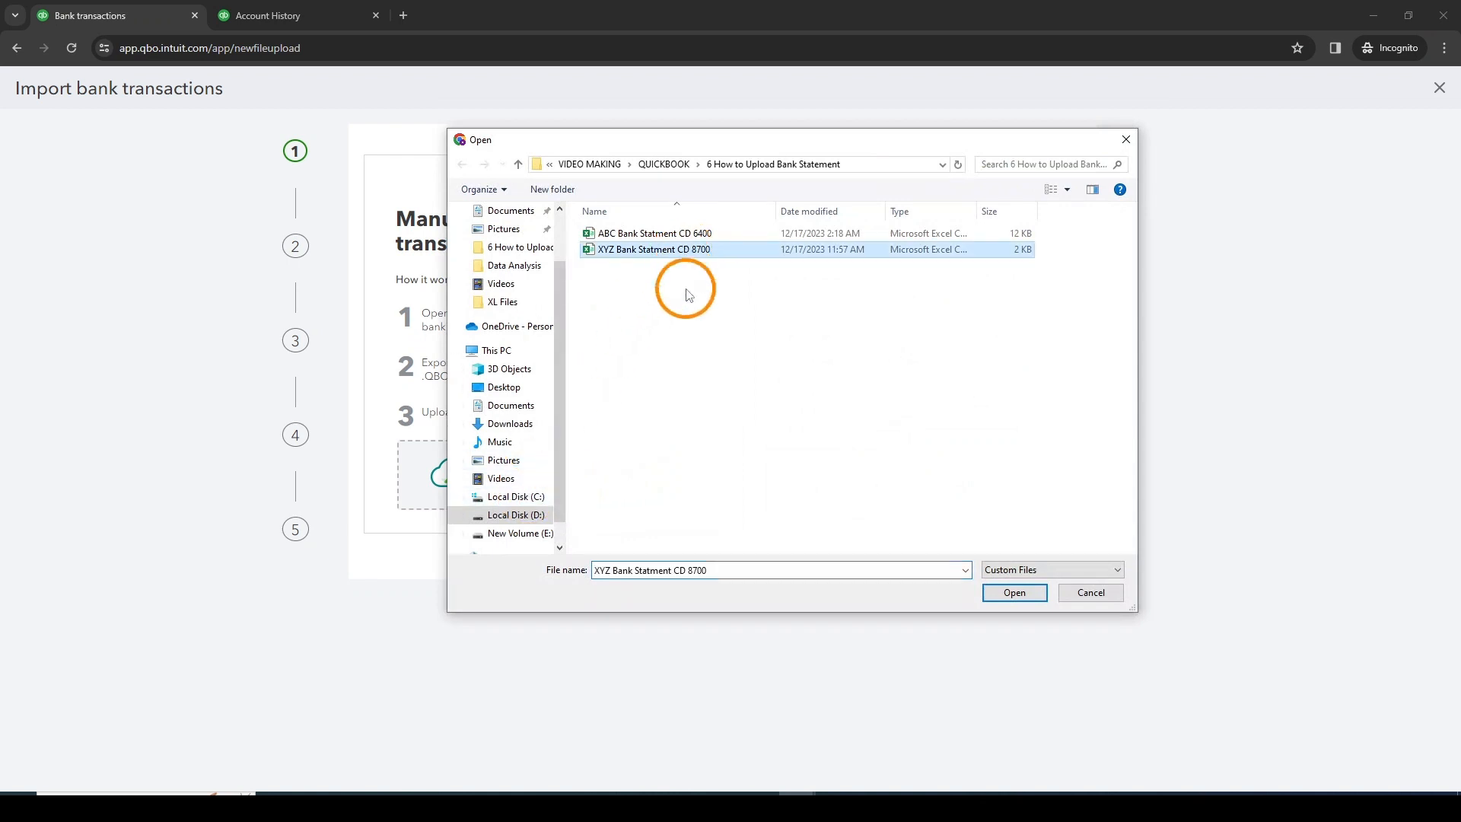
pyautogui.click(1022, 593)
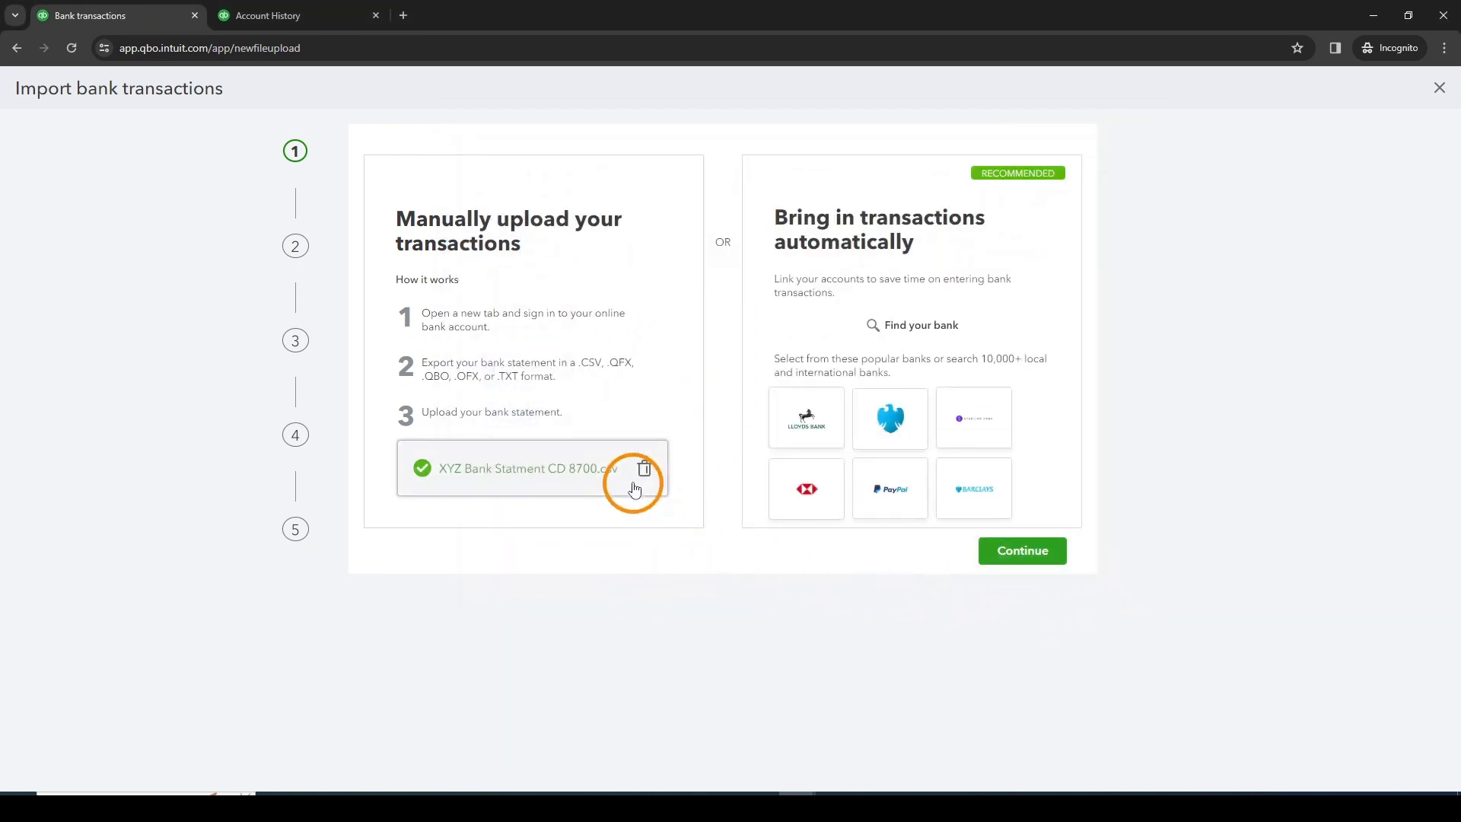
pyautogui.click(1022, 550)
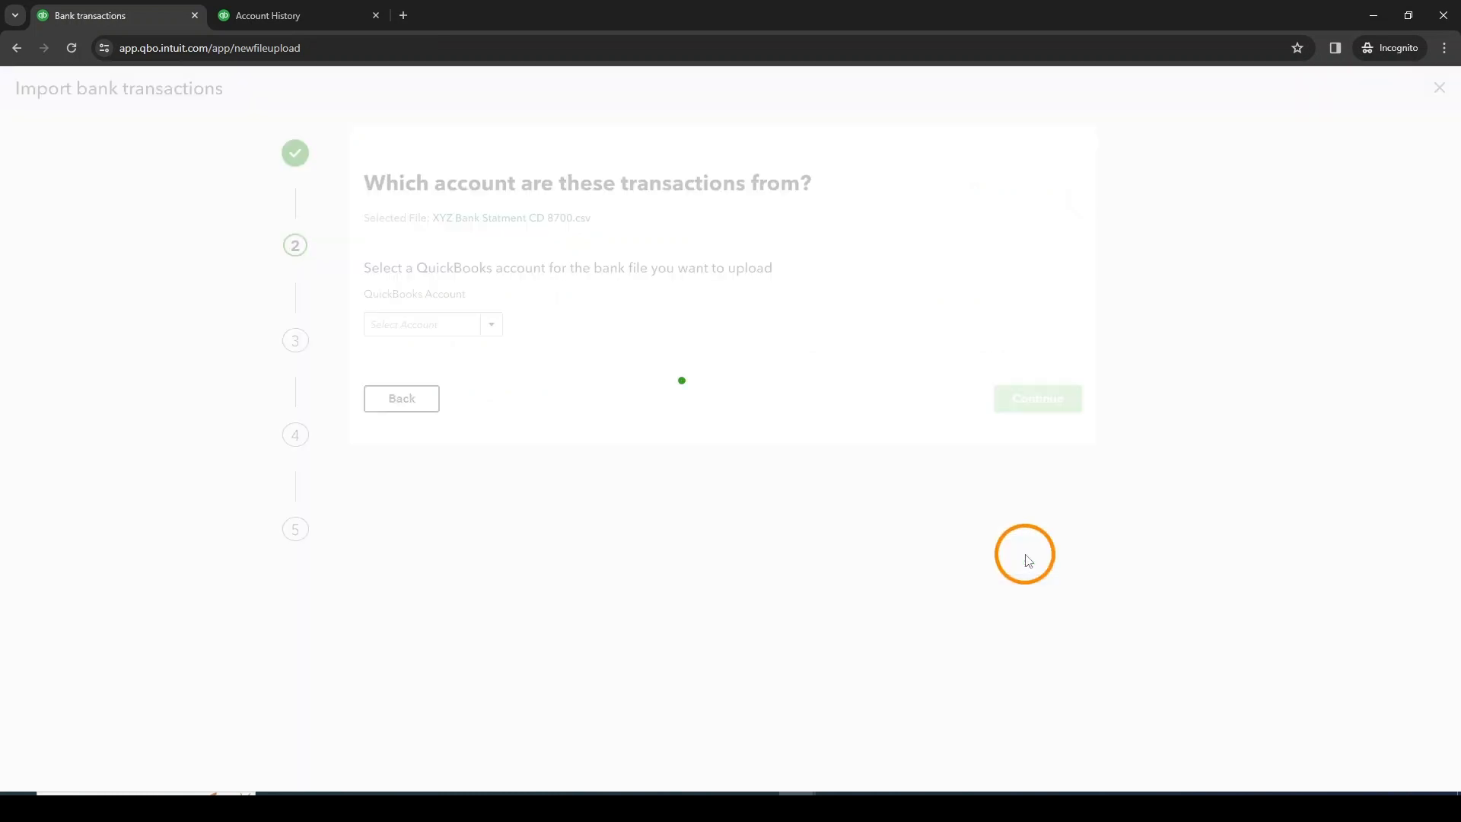
# Assign the uploaded file to the 1013 XYZ Bank CD 8700 account and continue to the file setup.
pyautogui.click(487, 326)
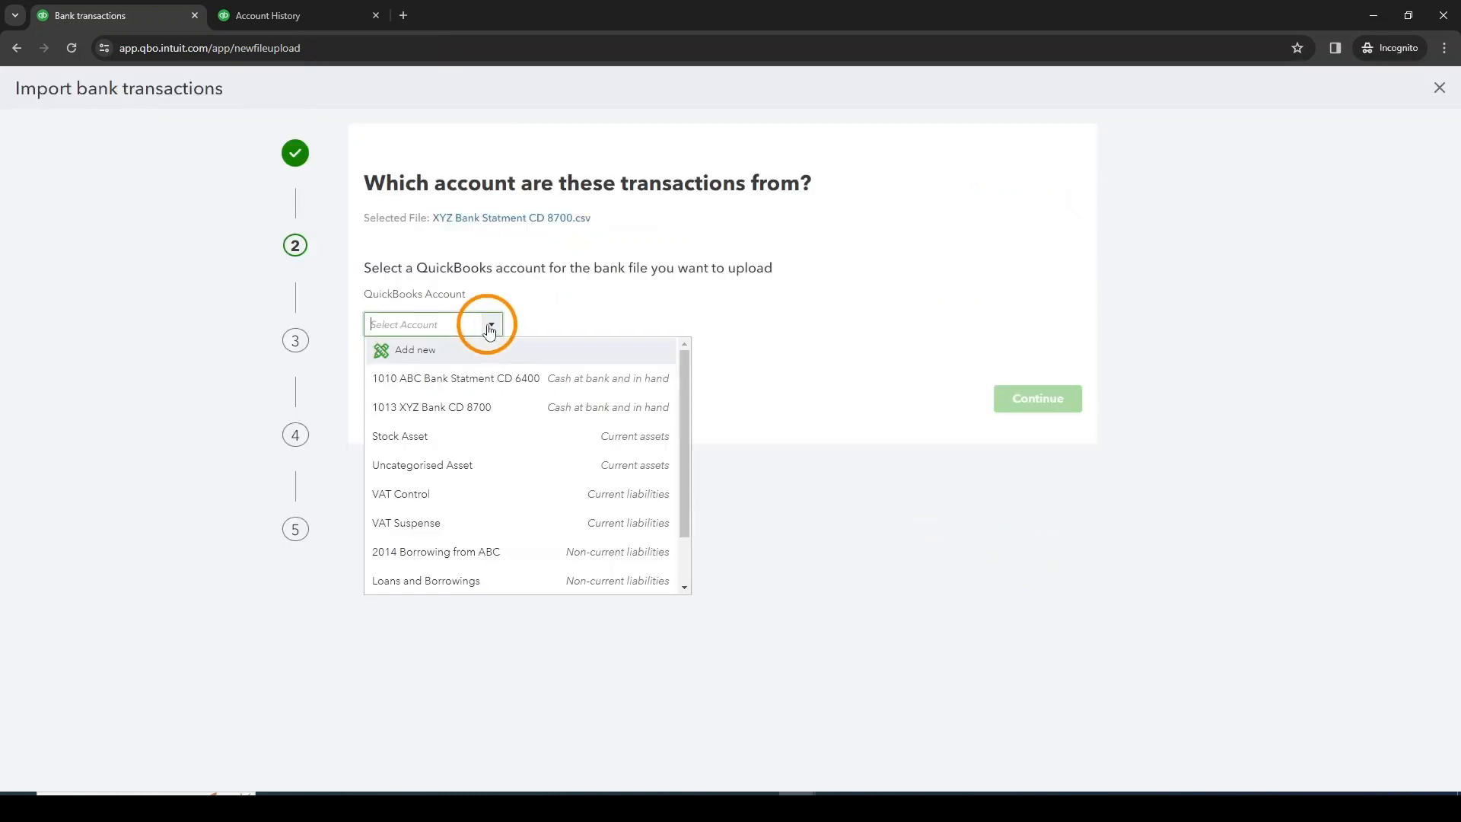
pyautogui.click(481, 411)
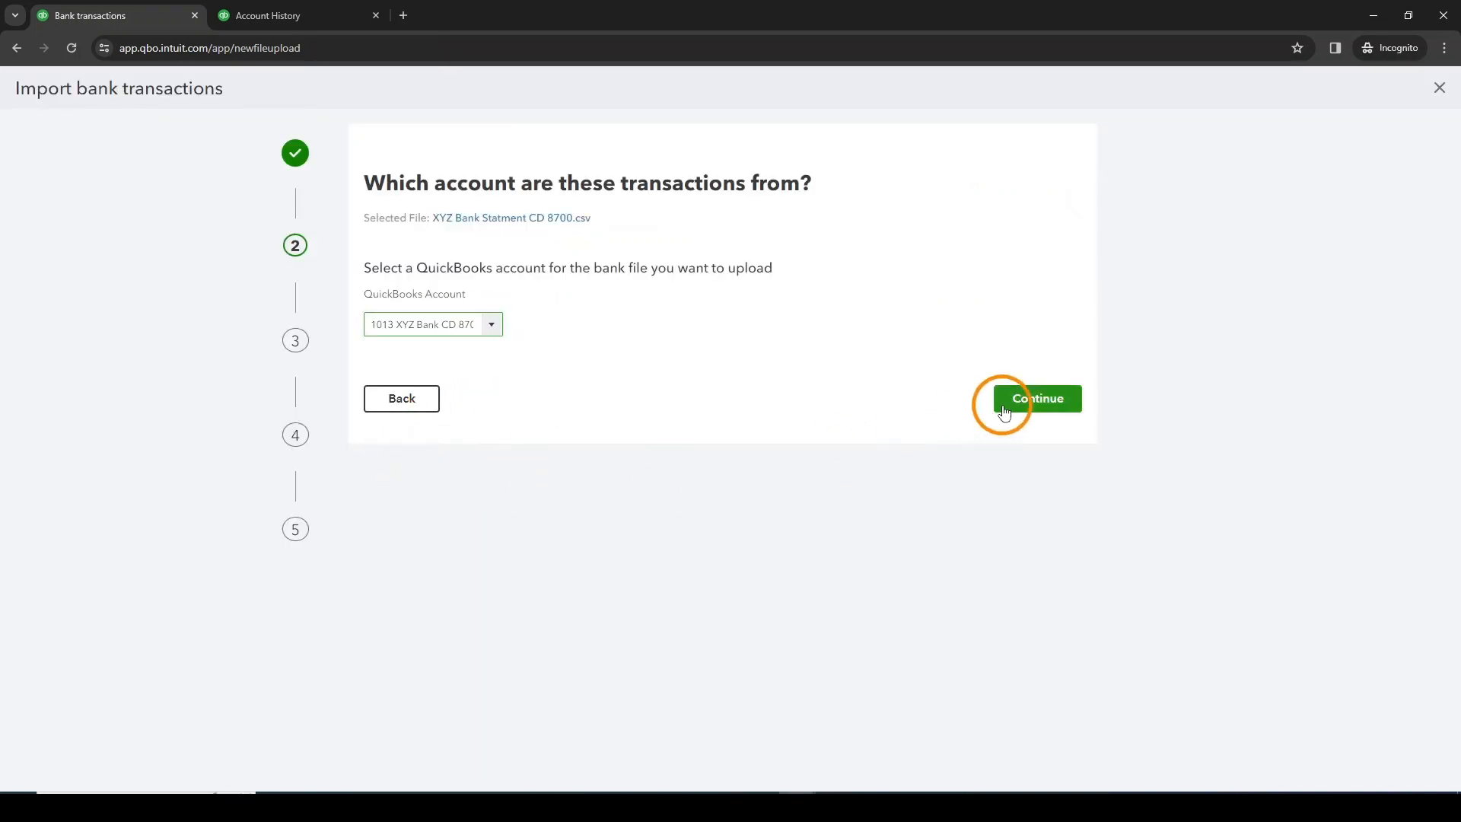
pyautogui.click(1040, 399)
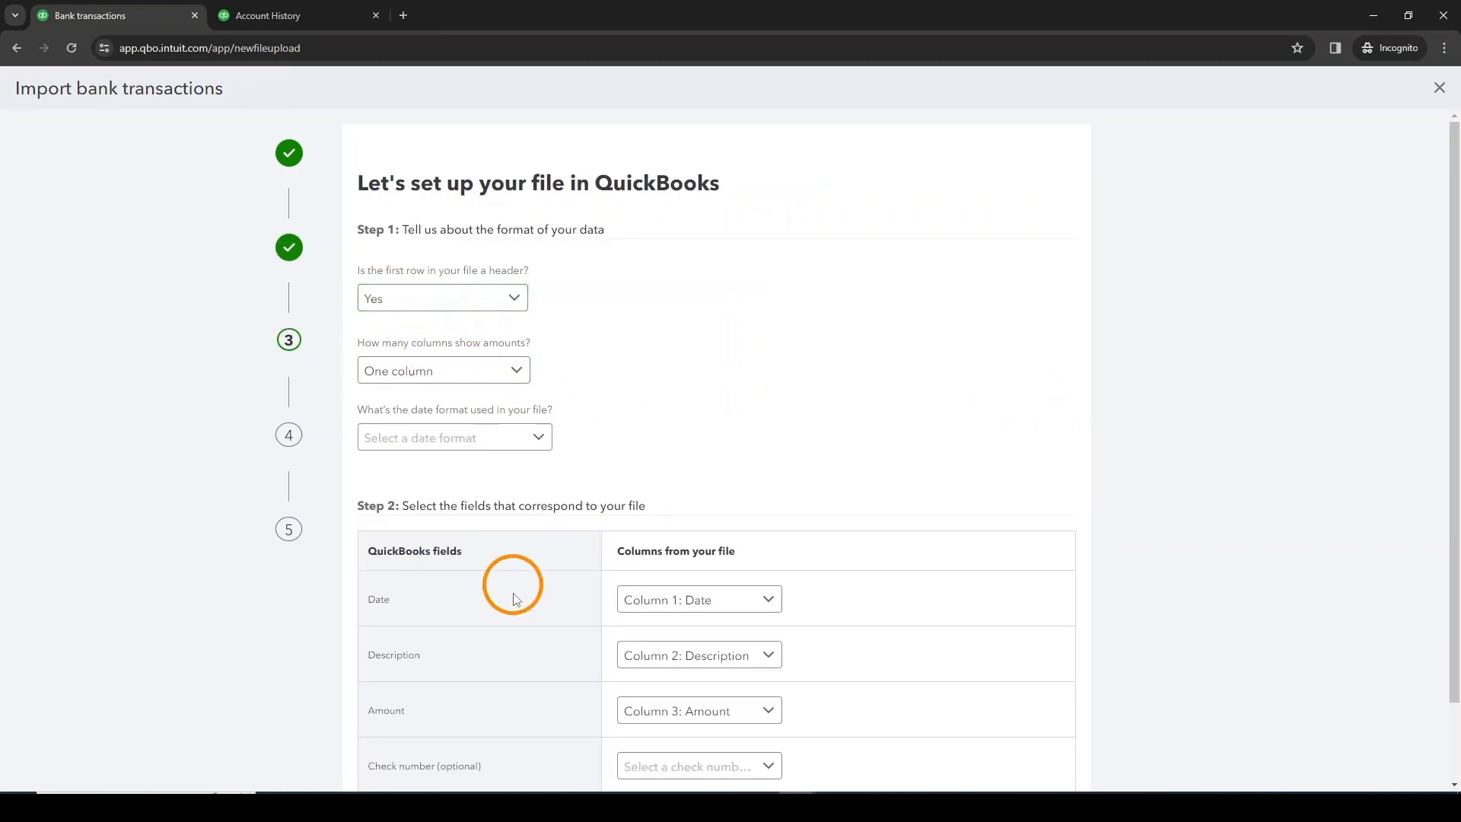
# Switch to the XYZ Bank Statment CD 8700 sheet in Excel, check its header row and return to the QuickBooks import.
pyautogui.click(346, 792)
pyautogui.click(403, 763)
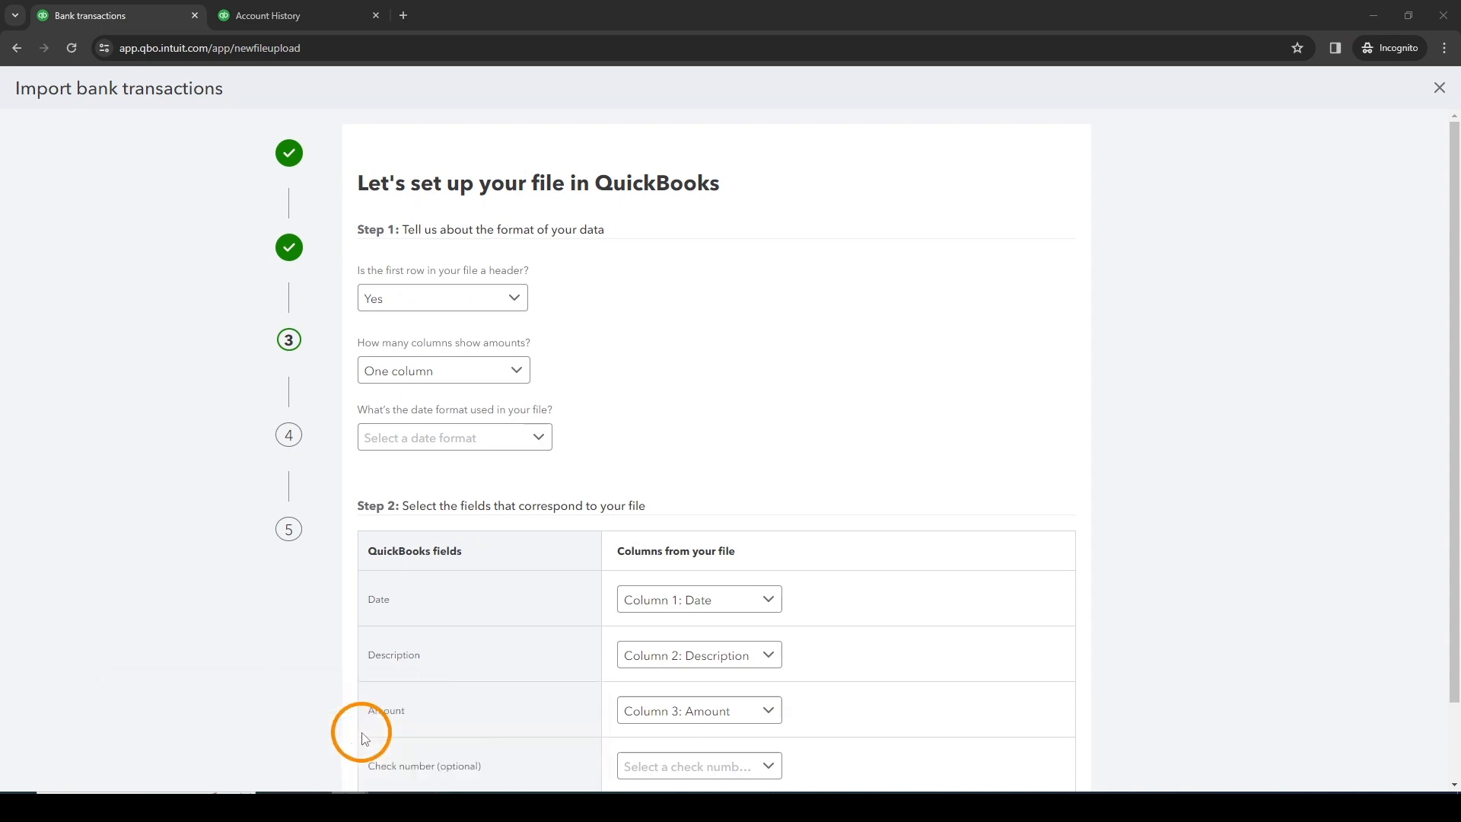
pyautogui.click(514, 256)
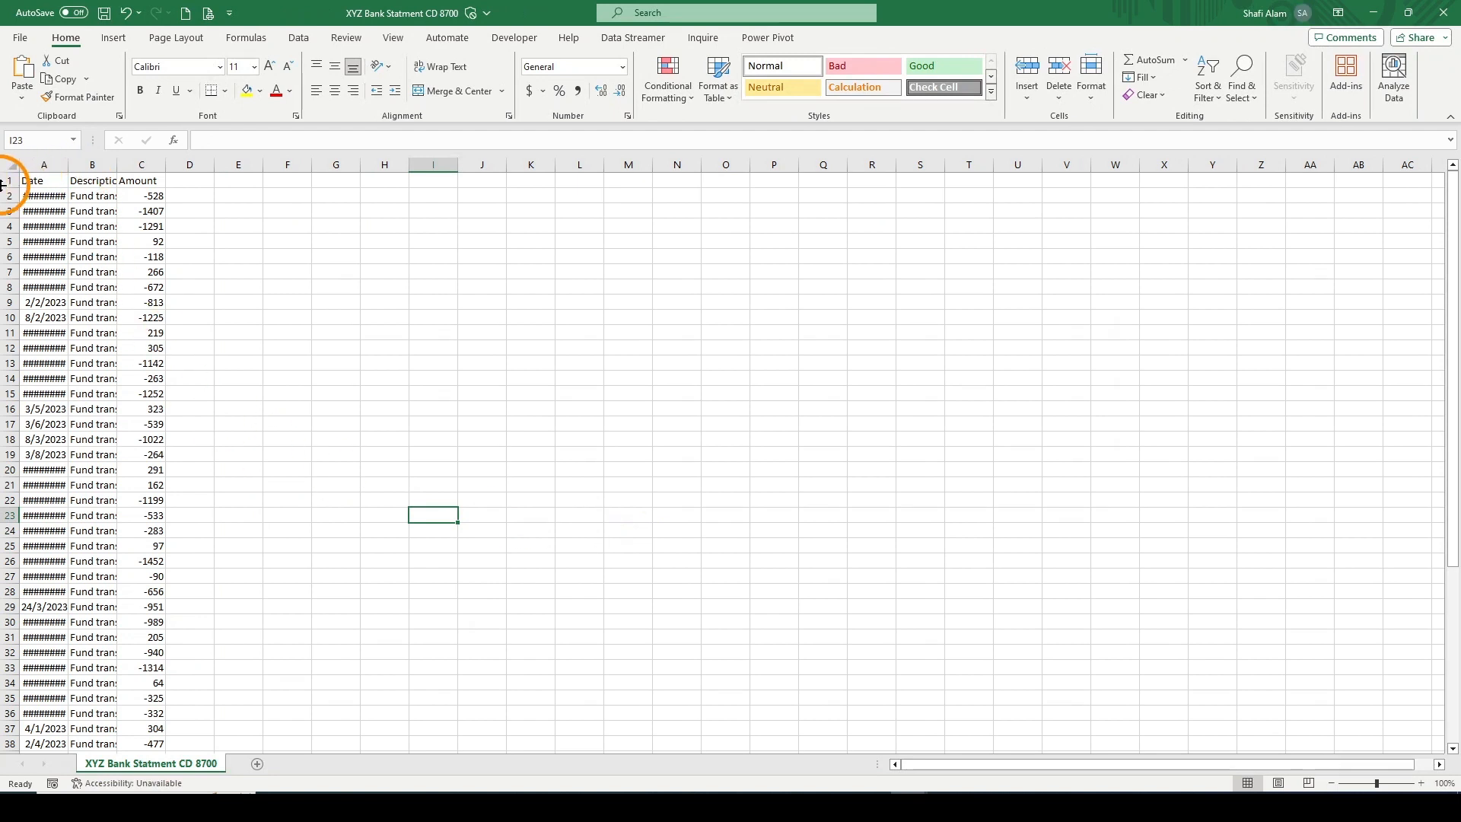
pyautogui.click(6, 183)
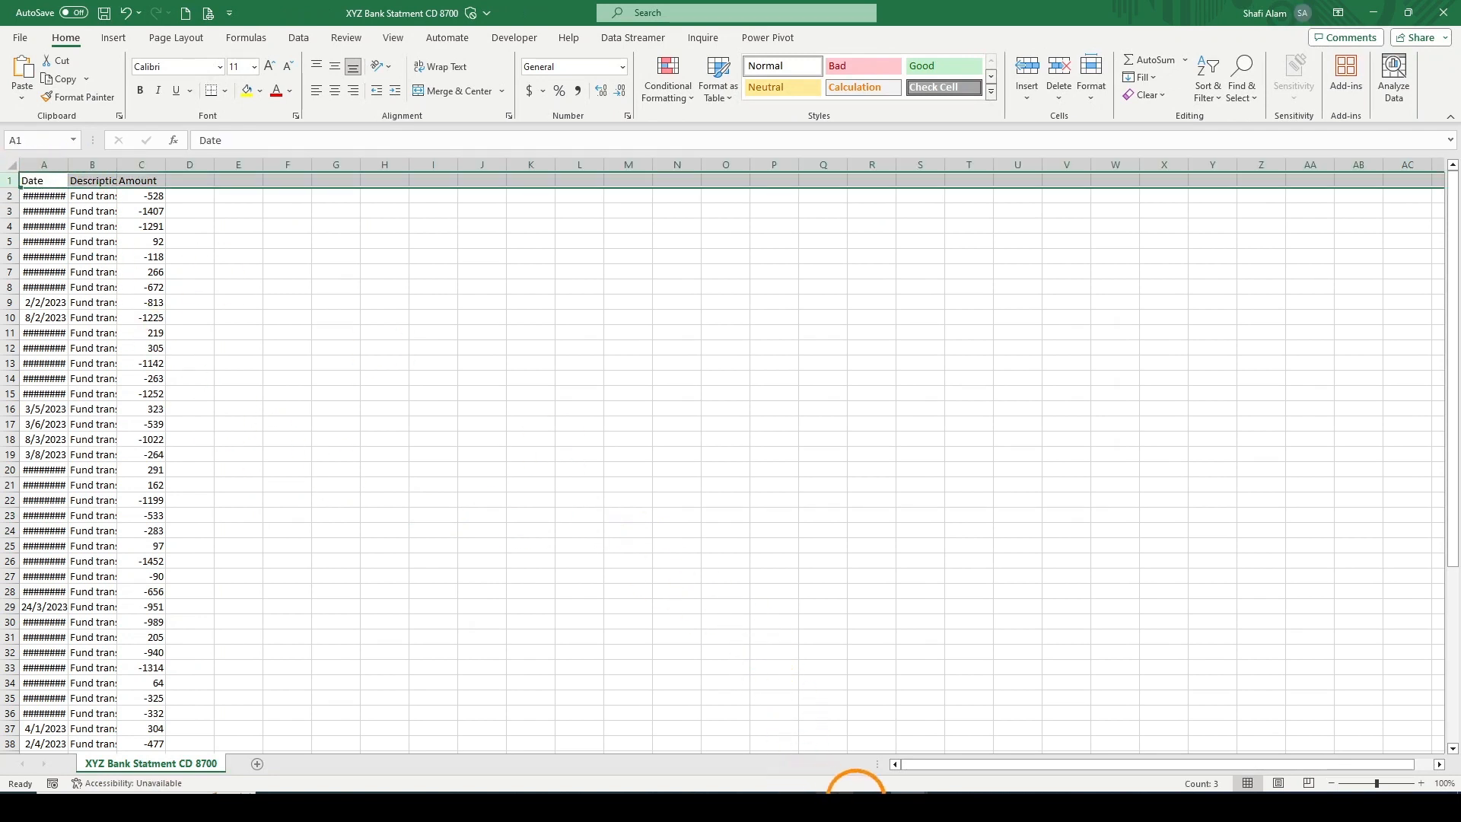
pyautogui.moveTo(810, 808)
pyautogui.click(841, 743)
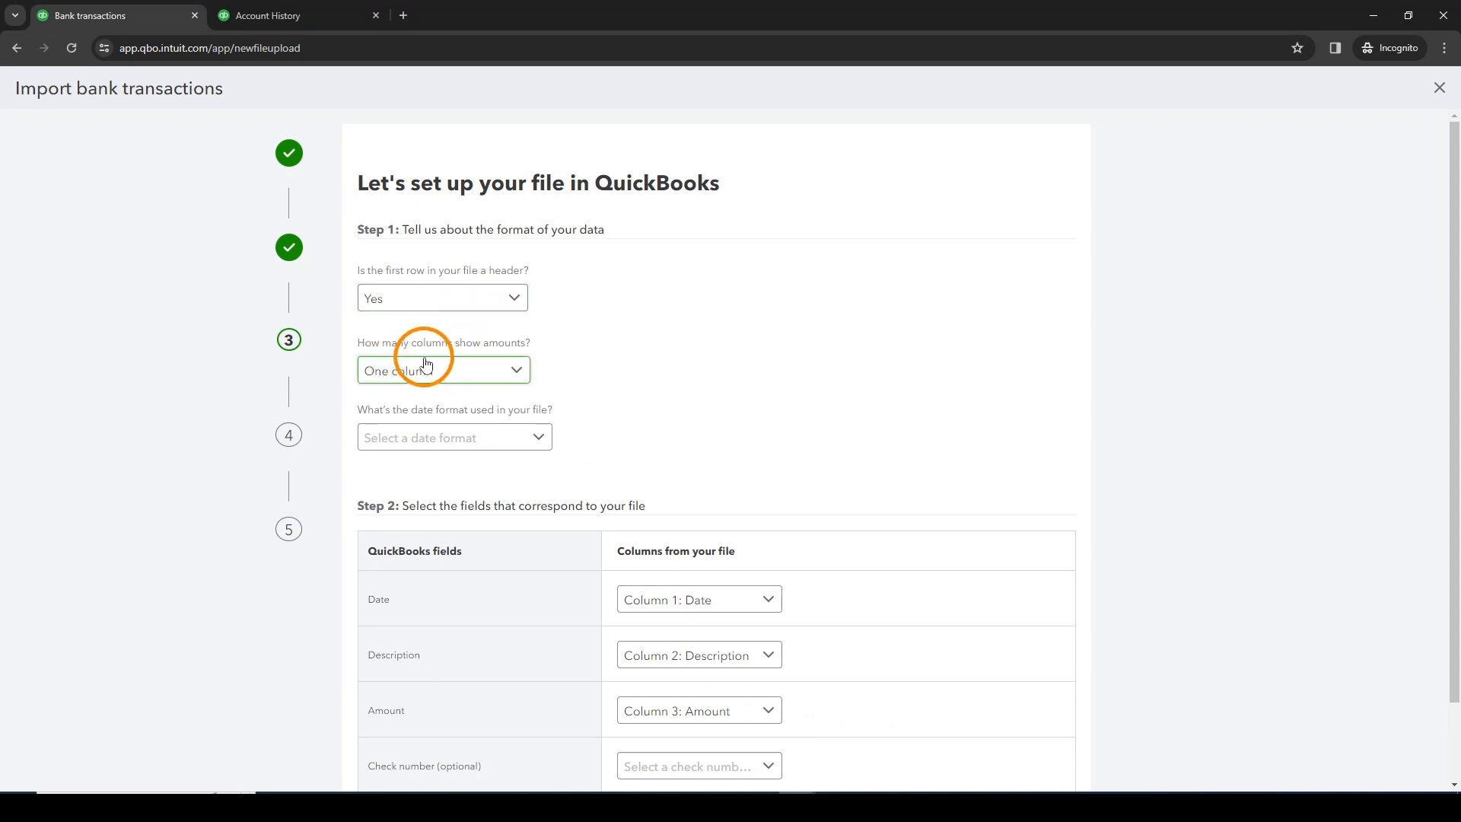
# Check the choices for the number of amount columns, keeping One column, and look at the date format setting.
pyautogui.click(511, 370)
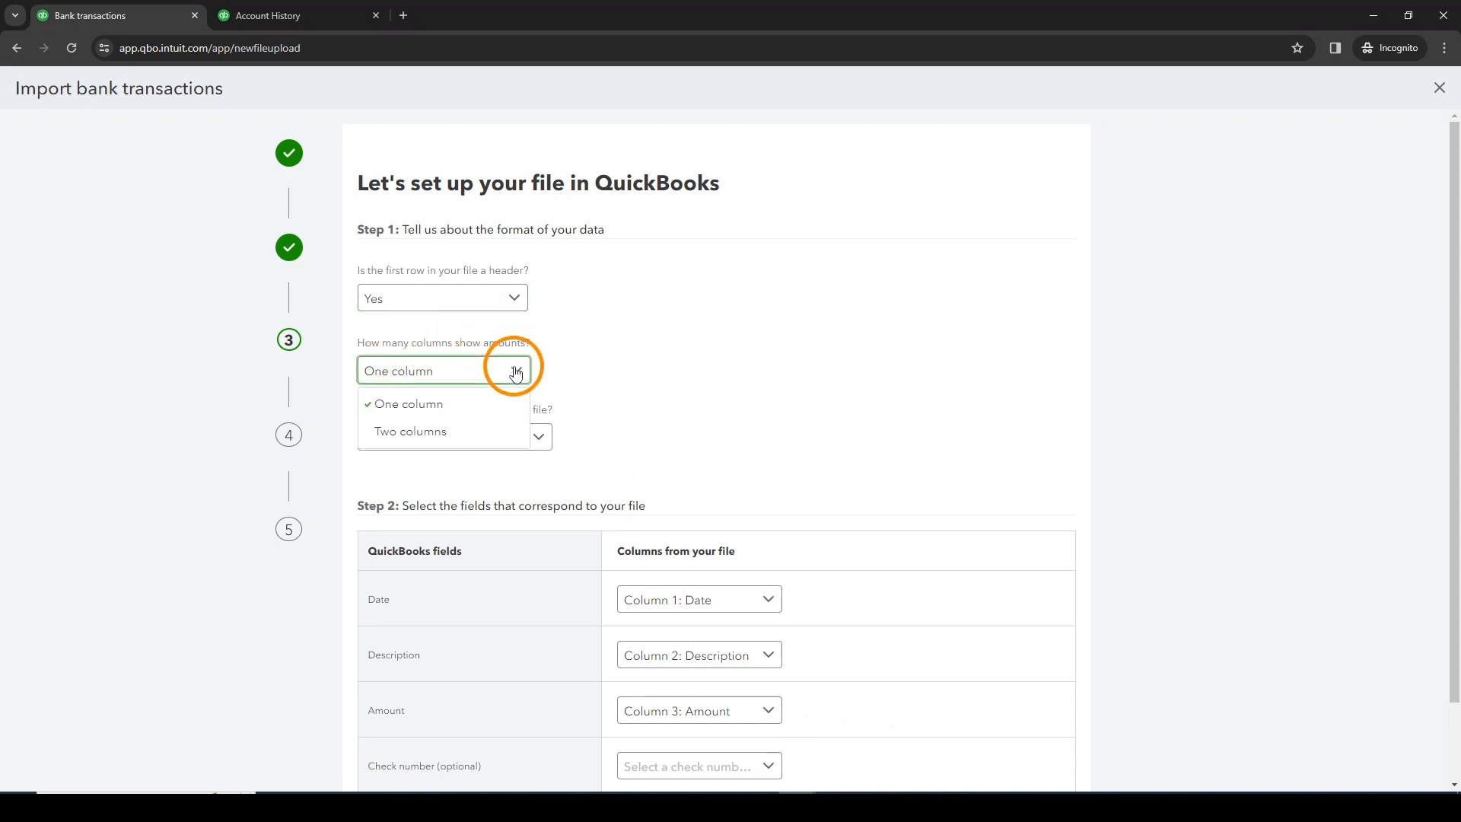
pyautogui.click(604, 368)
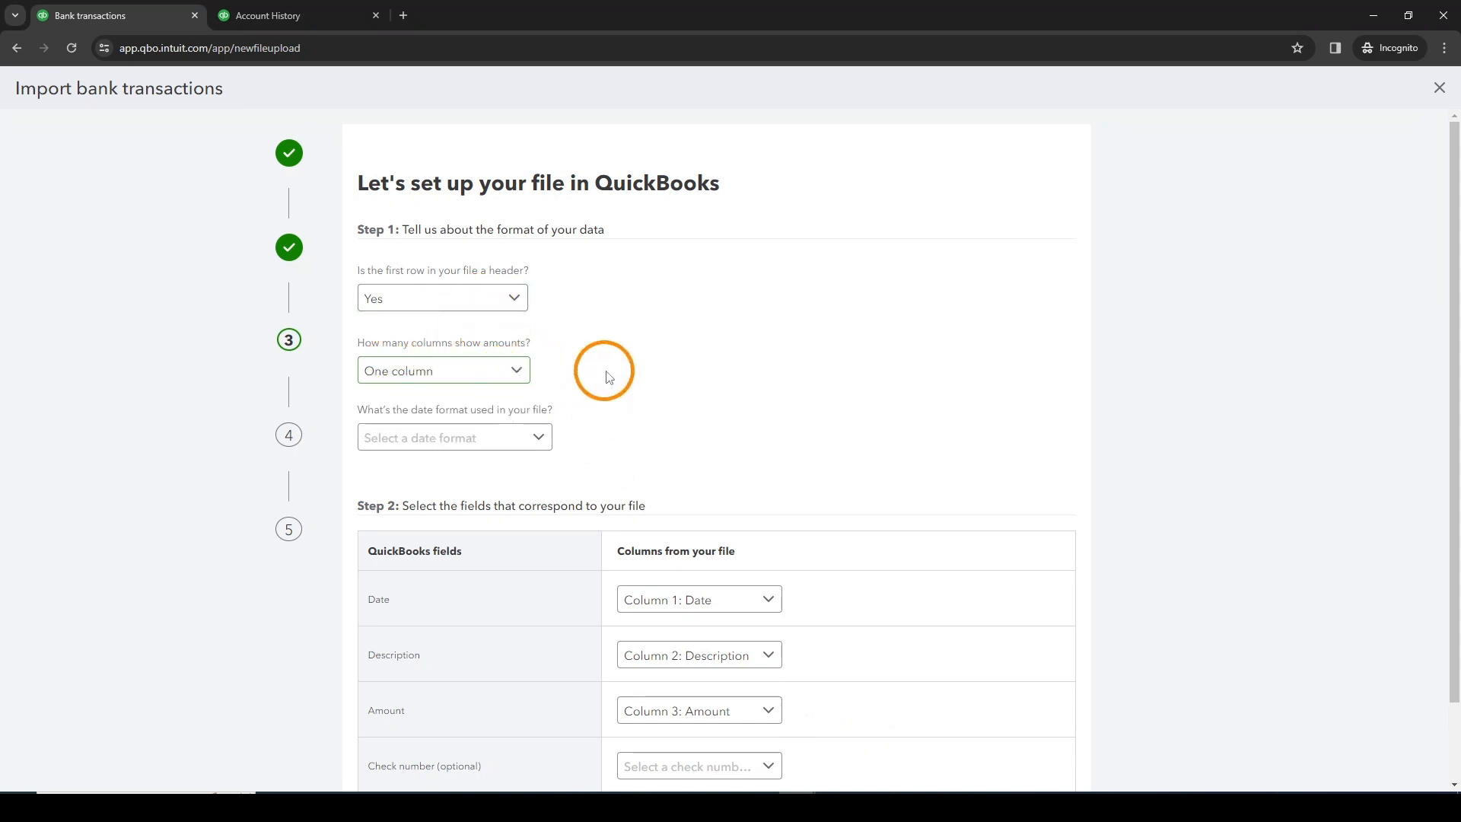
pyautogui.click(535, 440)
pyautogui.click(750, 504)
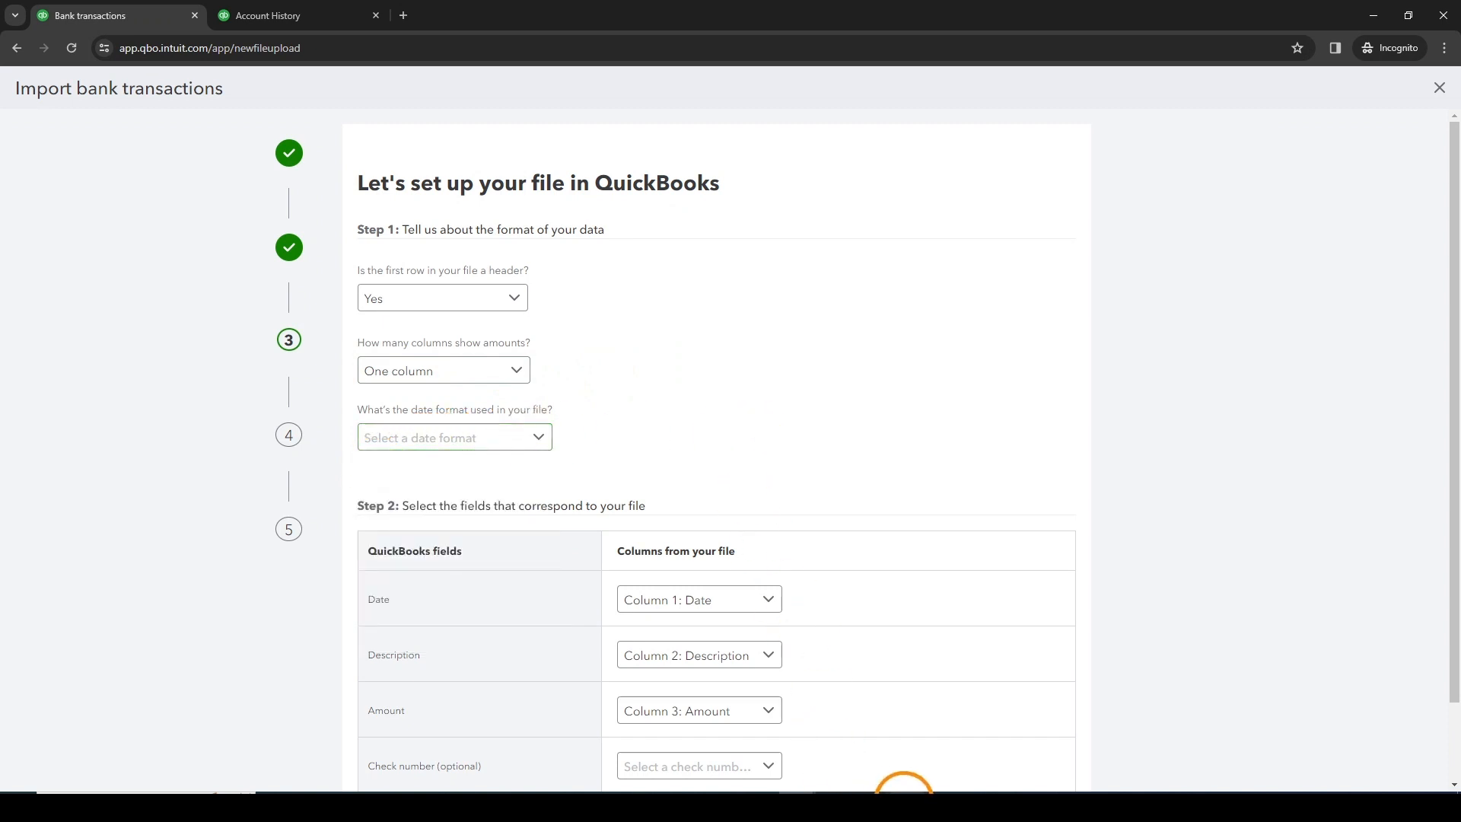
# Widen the Date column of the statement in Excel to check its date format, and return to the QuickBooks import.
pyautogui.moveTo(904, 790)
pyautogui.click(952, 747)
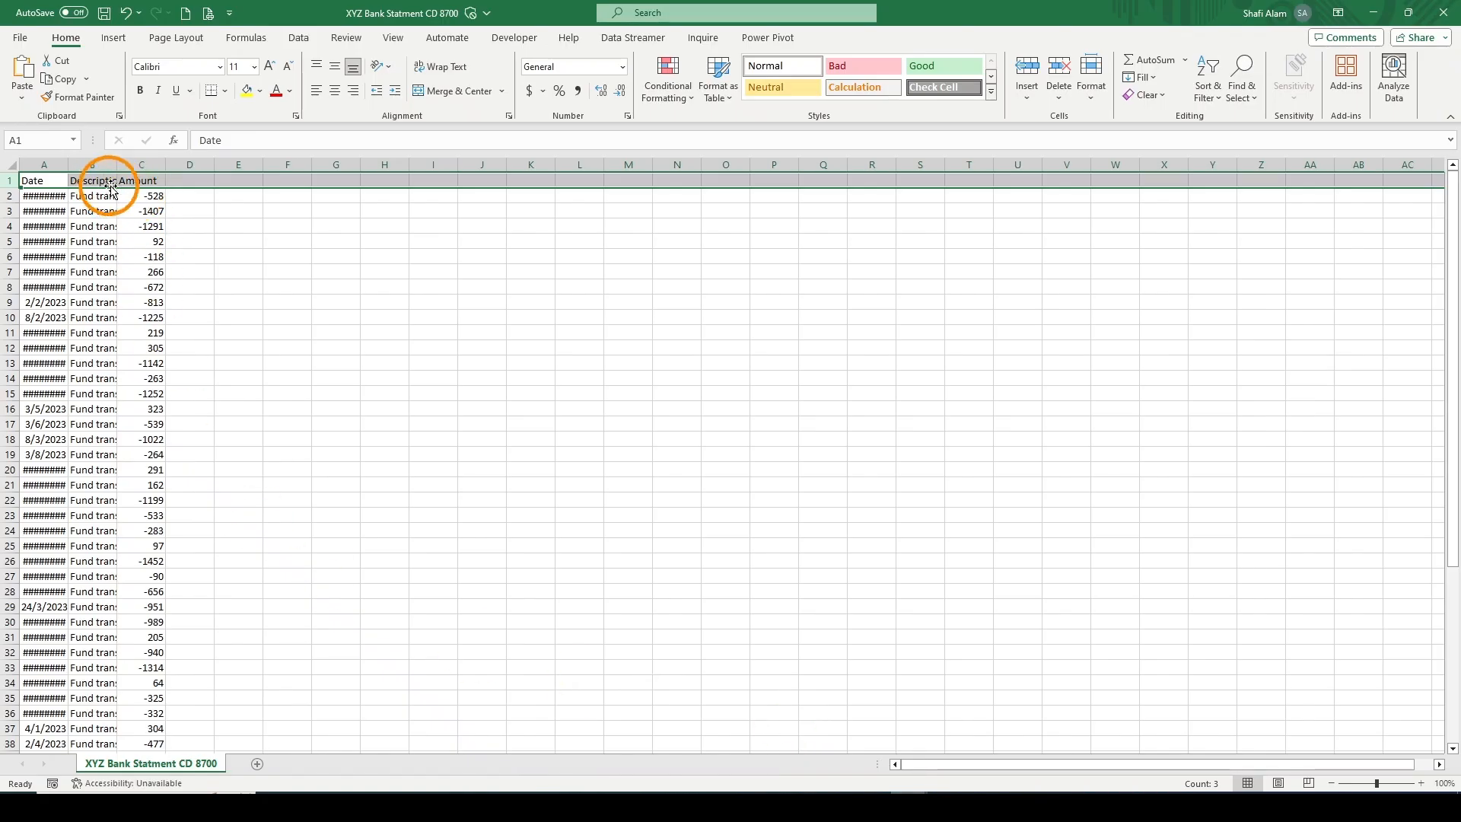
pyautogui.moveTo(68, 164); pyautogui.dragTo(78, 197)
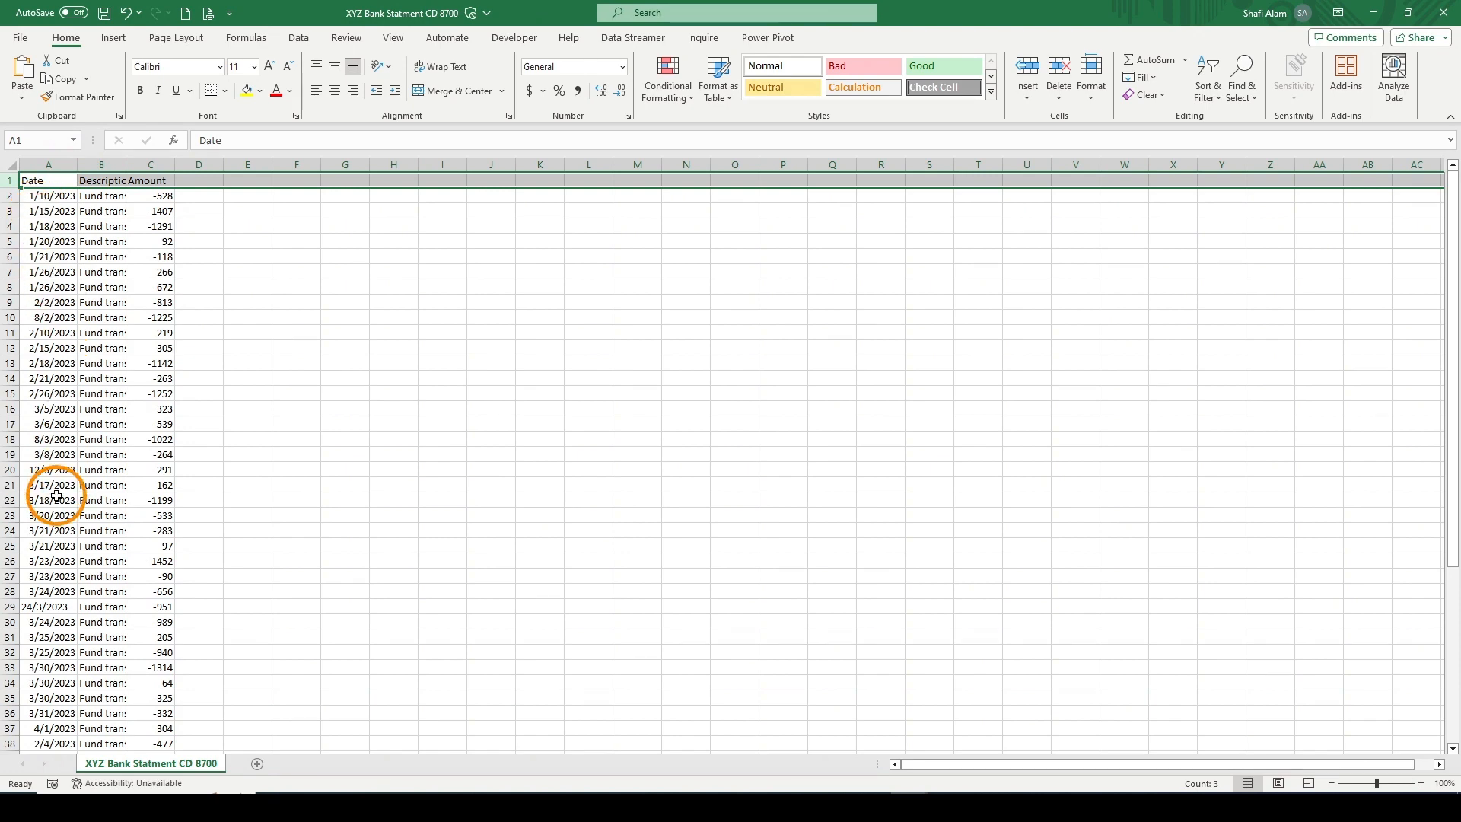
pyautogui.scroll(-3, 57, 563)
pyautogui.click(55, 604)
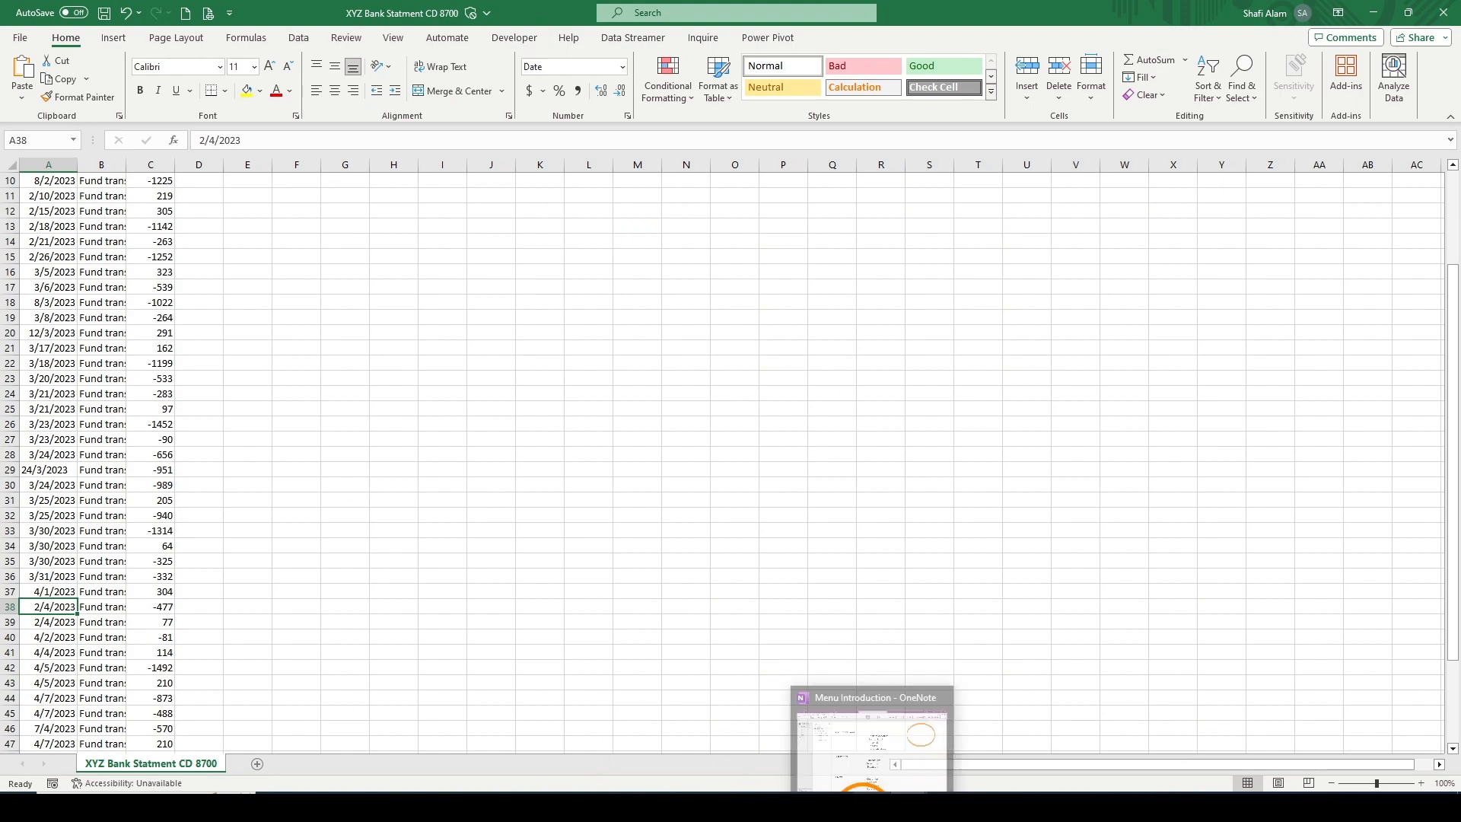
pyautogui.moveTo(803, 799)
pyautogui.click(848, 761)
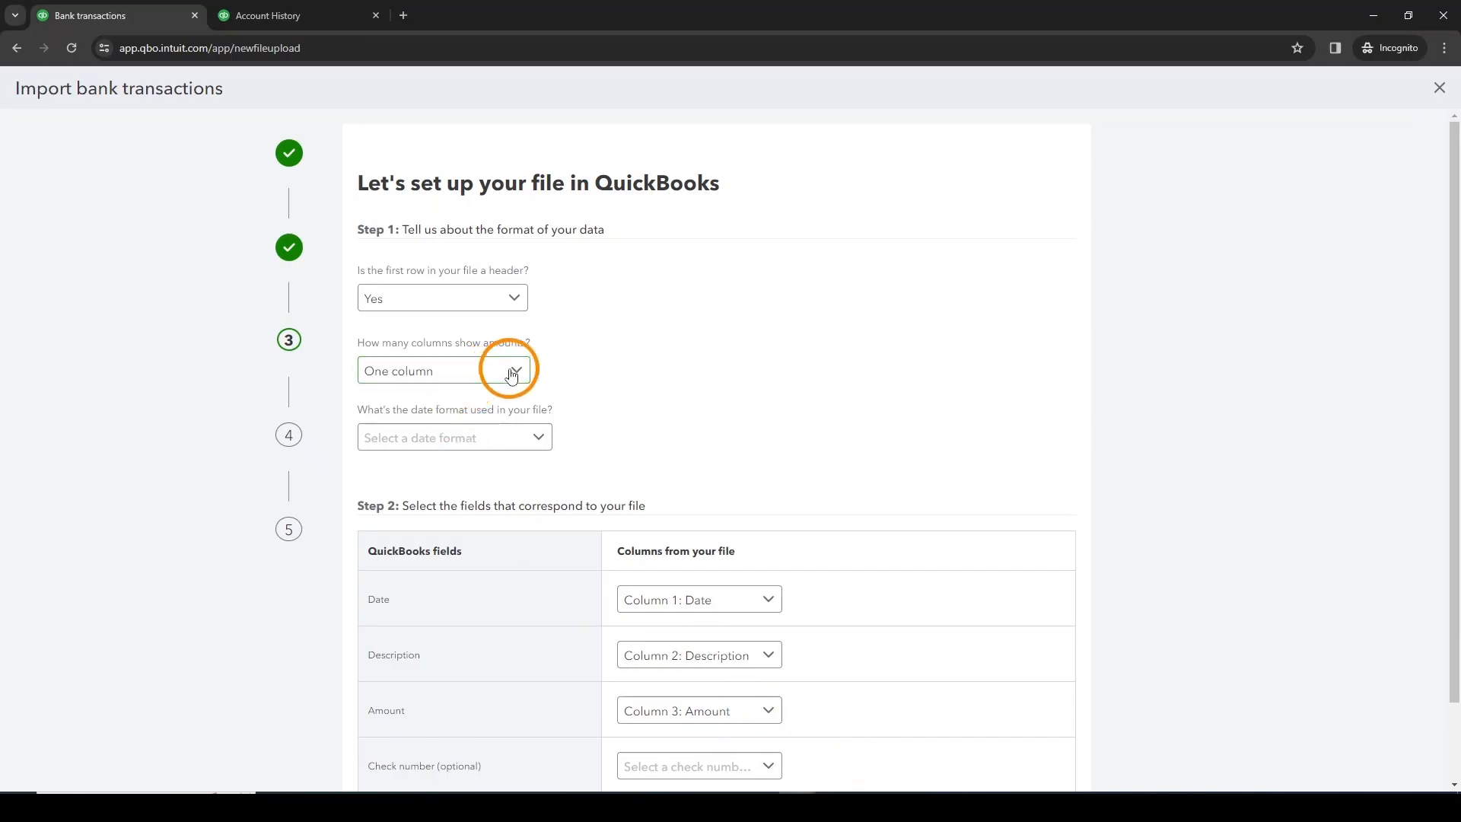
# Set the file's date format to MM/dd/yyyy, keep the column mapping and continue to transaction selection.
pyautogui.click(532, 434)
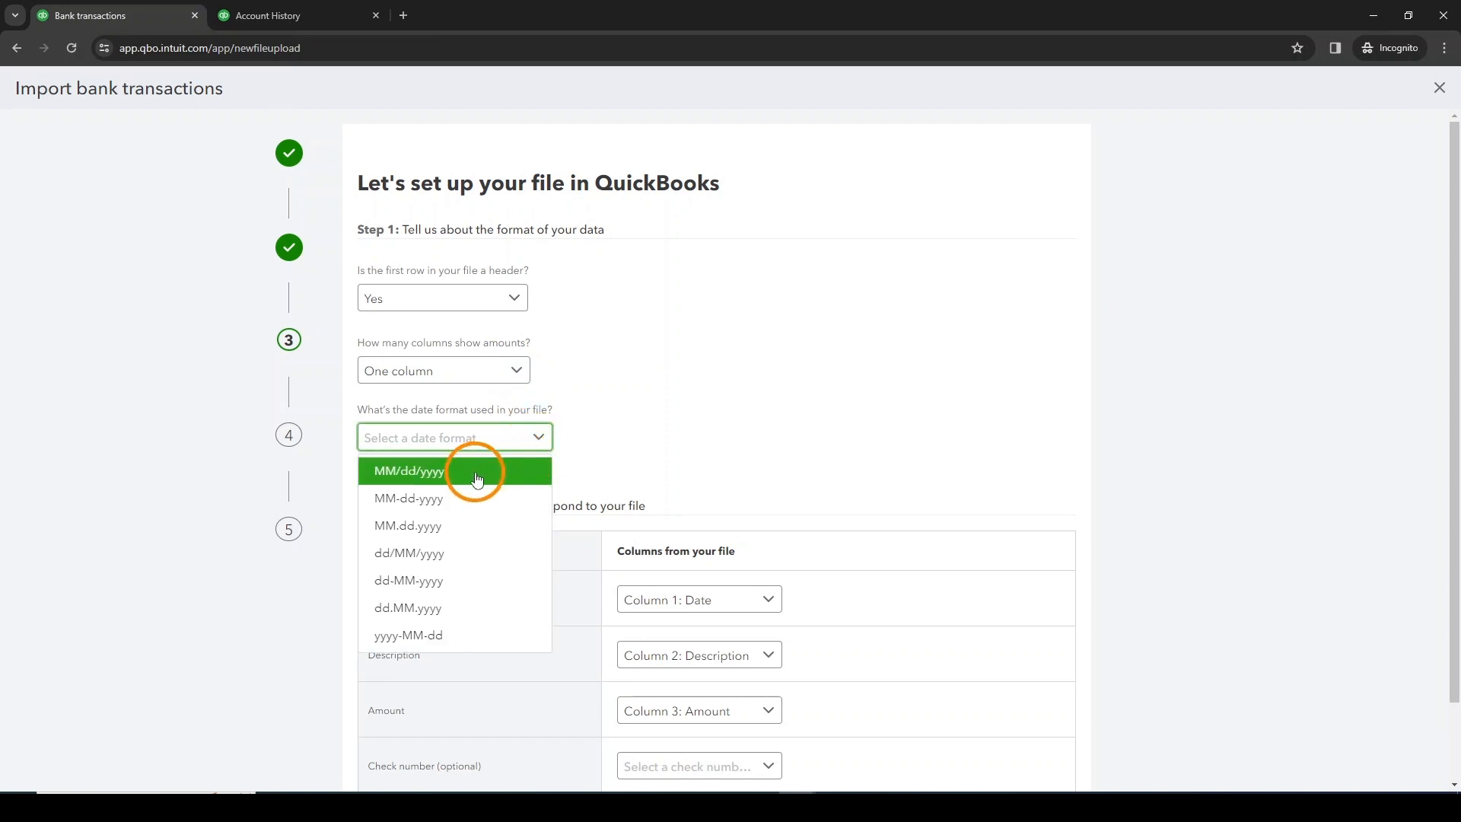
pyautogui.click(433, 477)
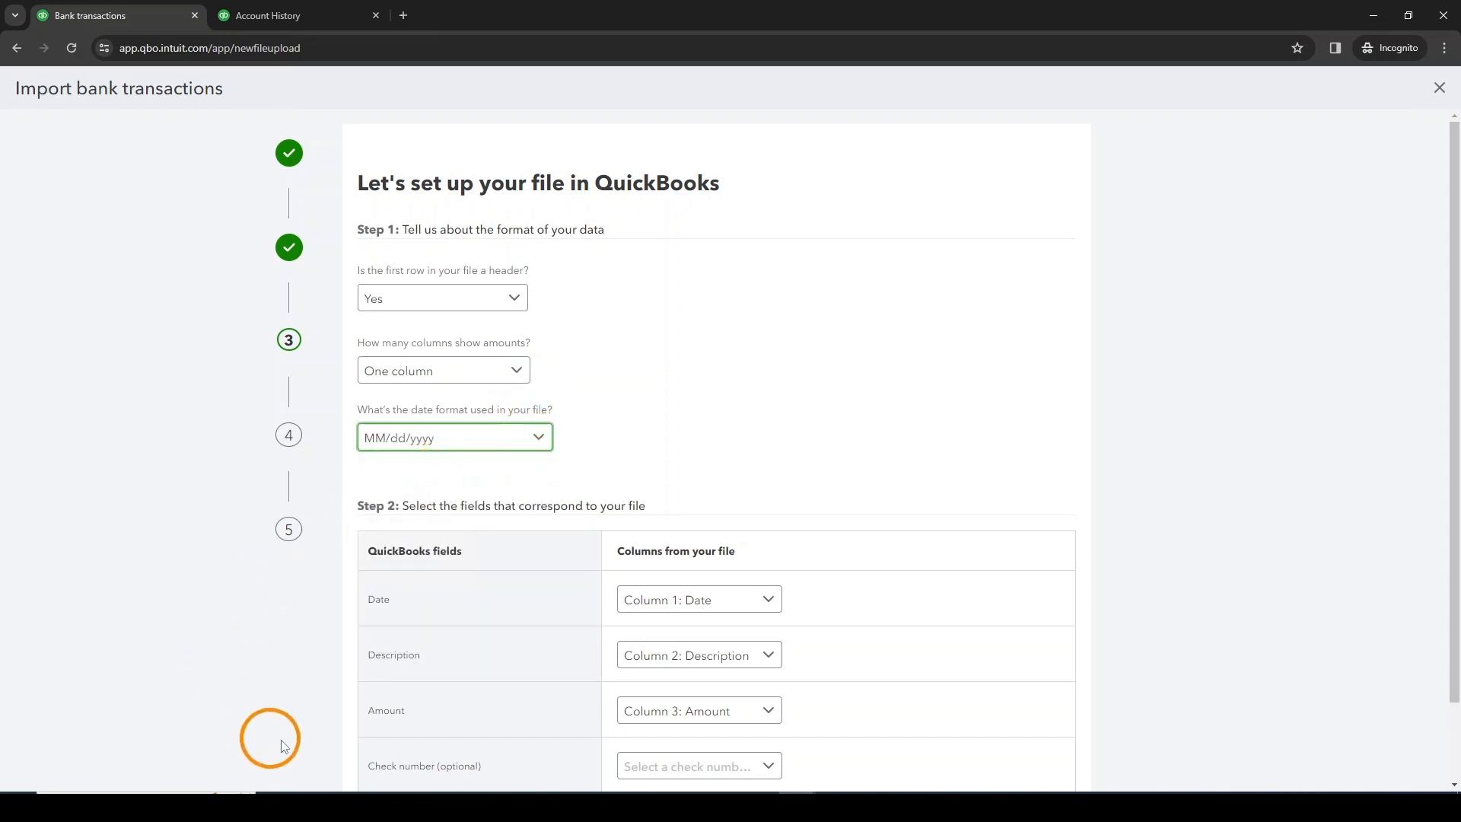
pyautogui.scroll(-2, 649, 579)
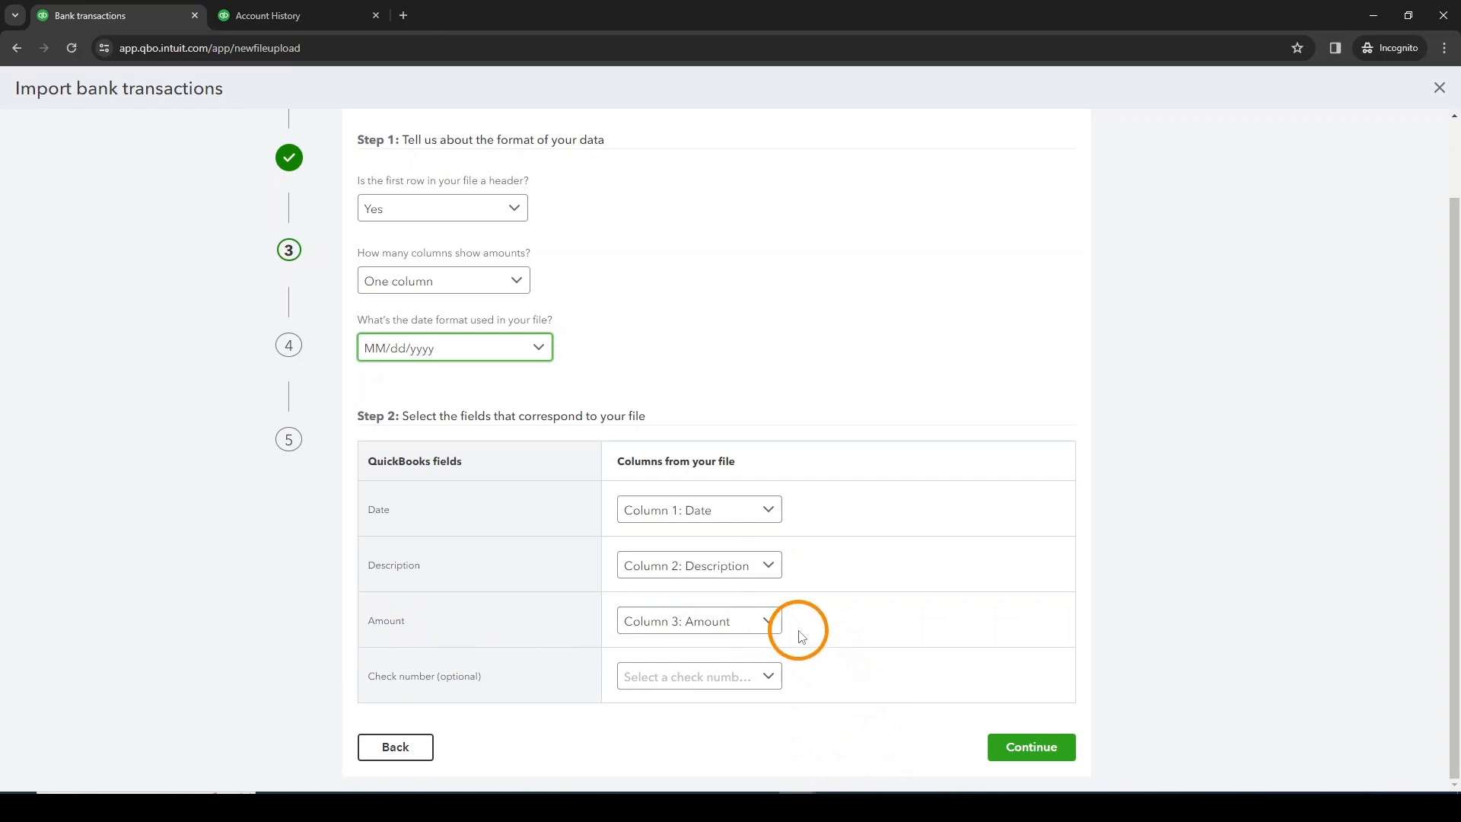
pyautogui.click(1024, 745)
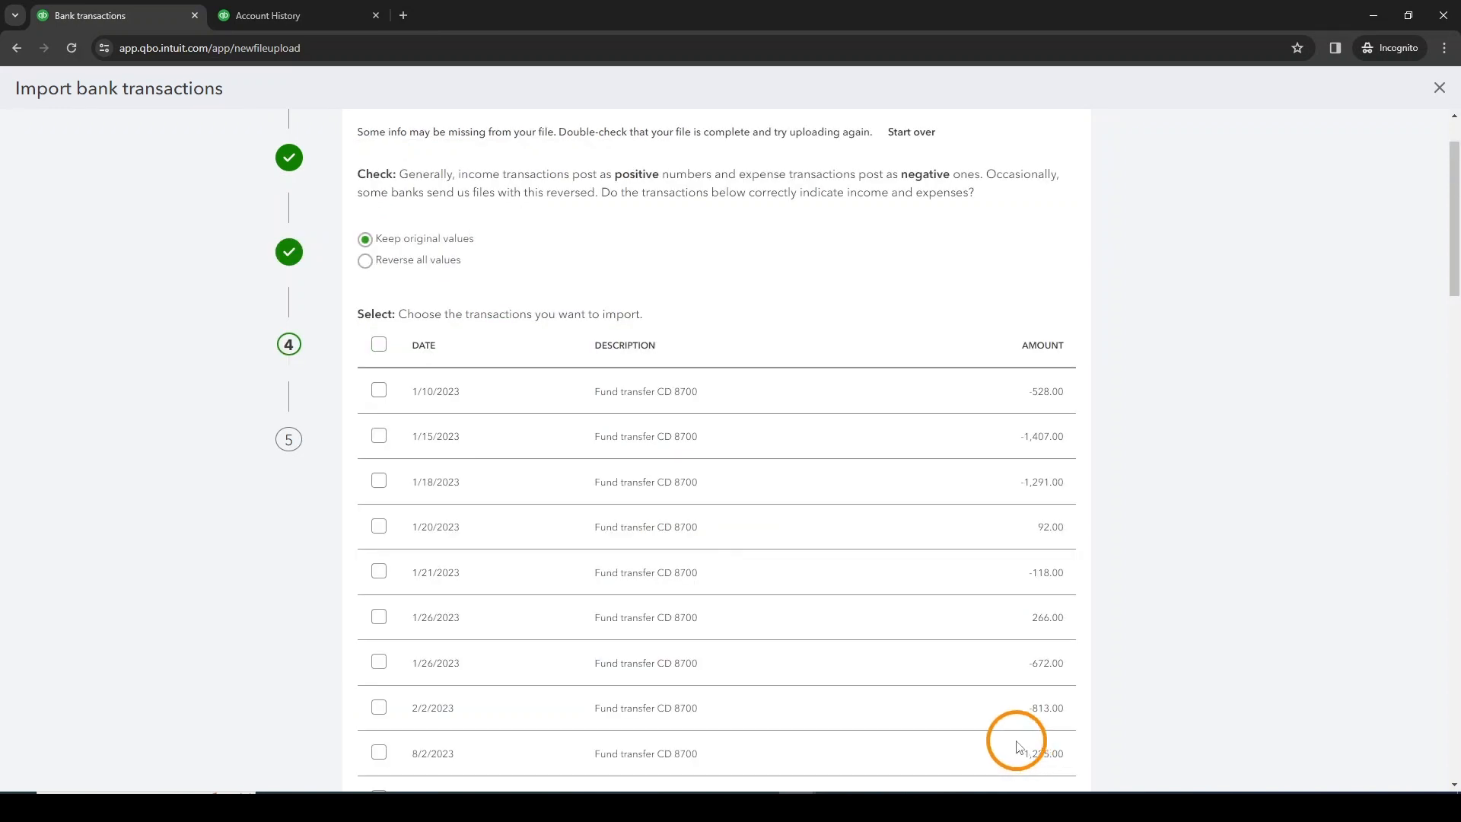
# Select all transactions for import and review the whole list for rows with date problems.
pyautogui.click(378, 344)
pyautogui.scroll(-1, 513, 370)
pyautogui.scroll(-15, 510, 370)
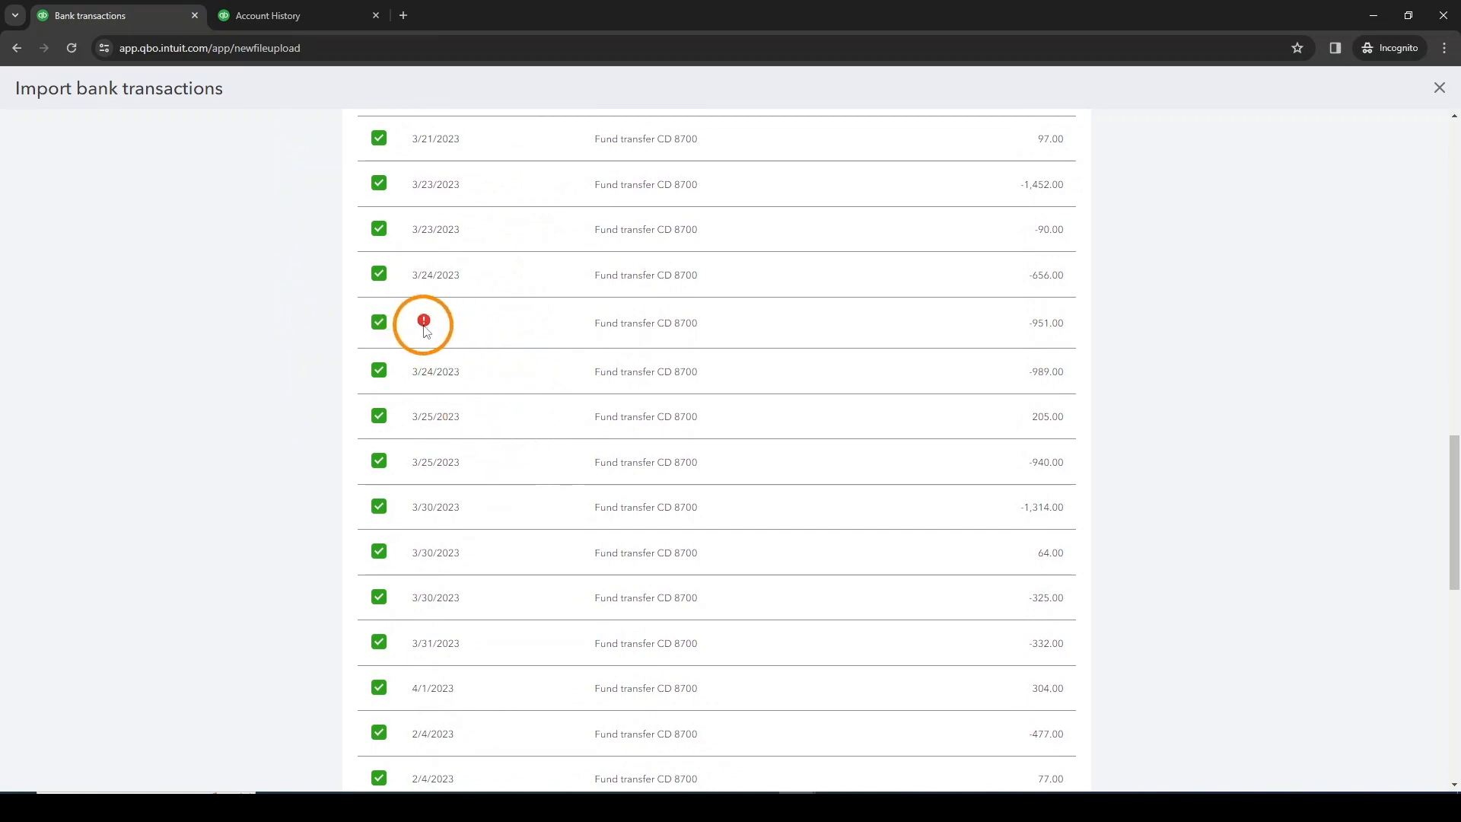
pyautogui.scroll(-10, 472, 358)
pyautogui.scroll(-1, 528, 462)
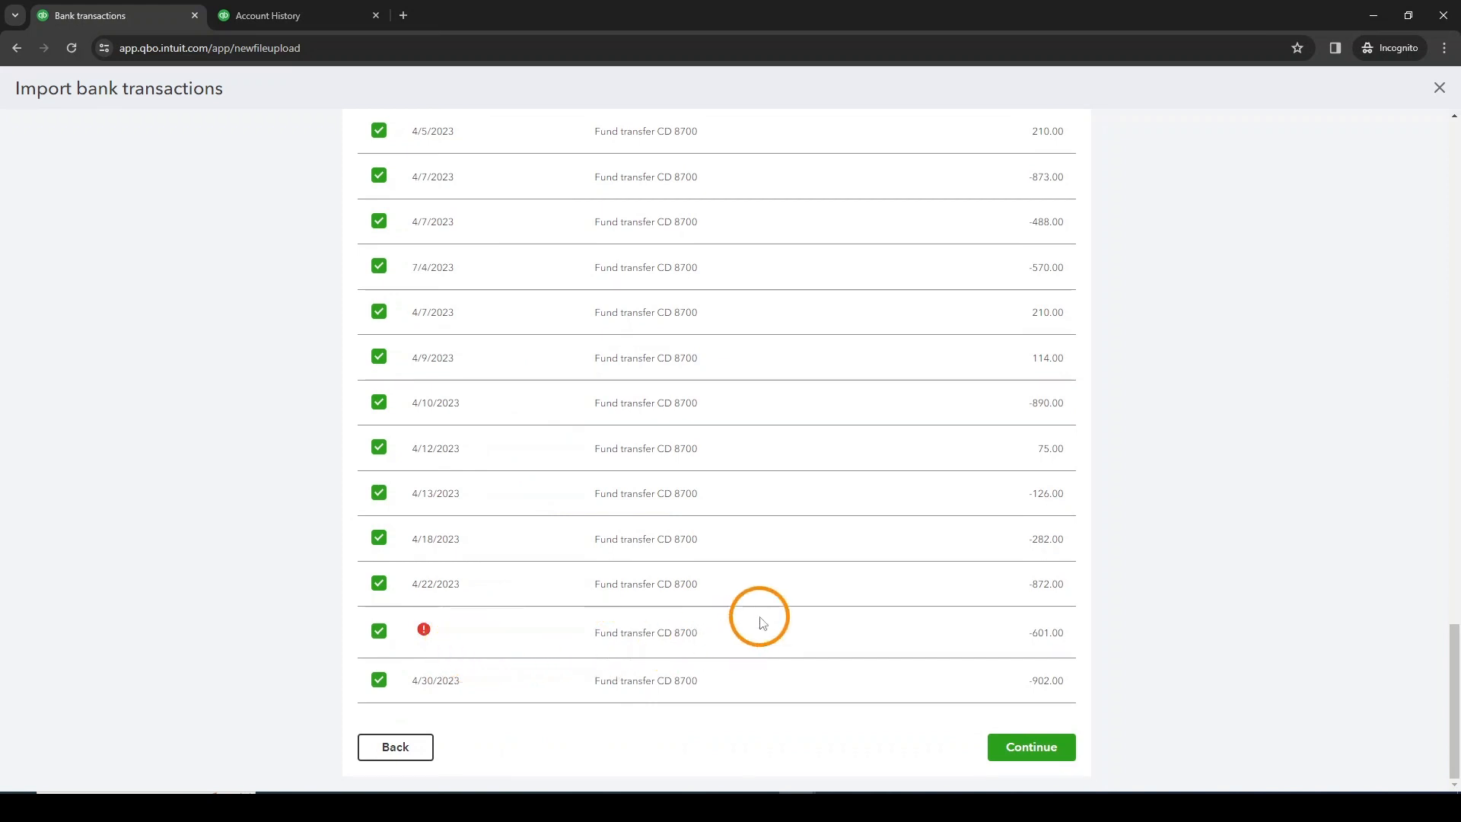
pyautogui.scroll(12, 559, 605)
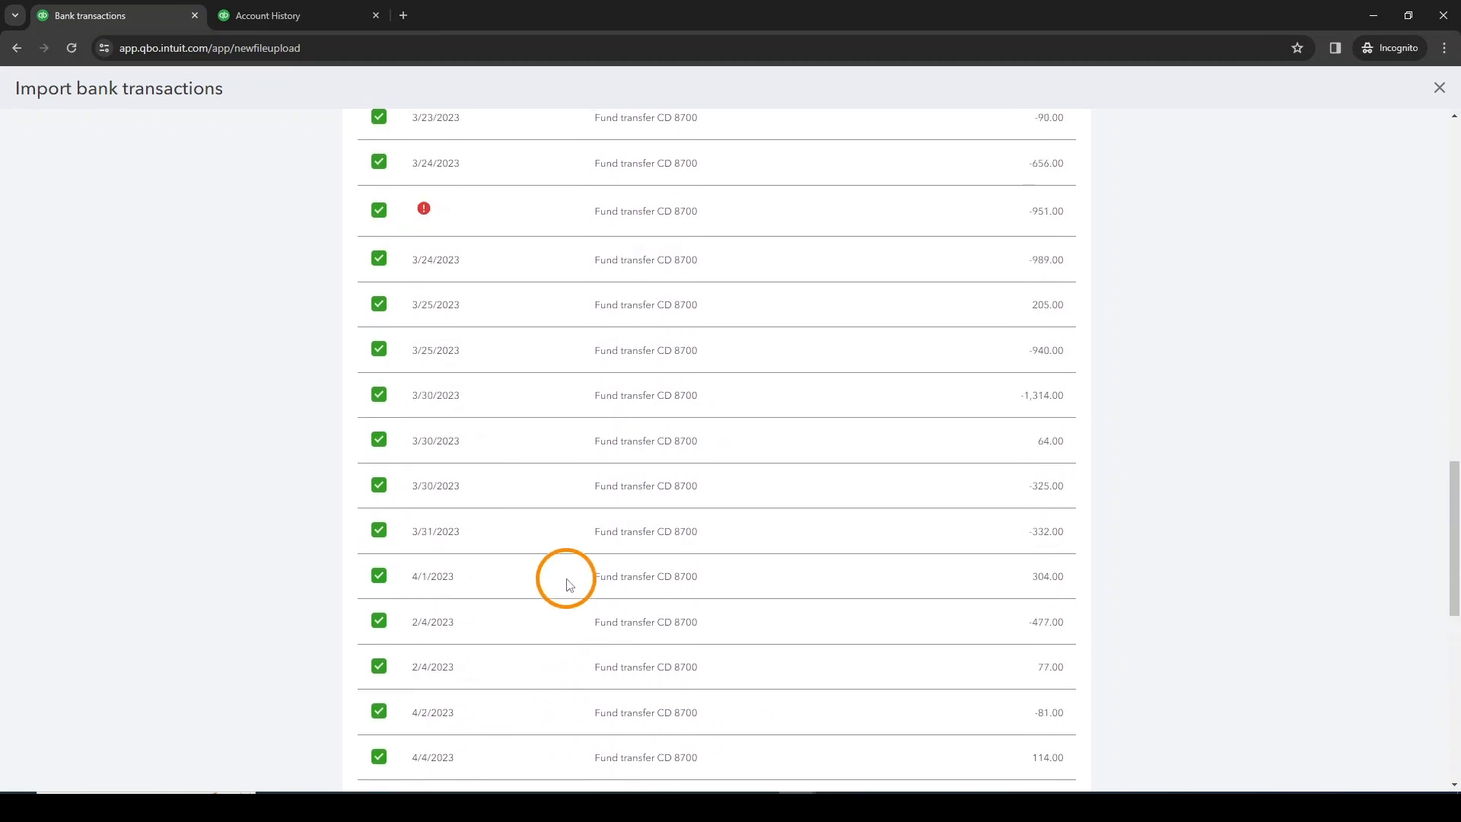
pyautogui.scroll(10, 578, 548)
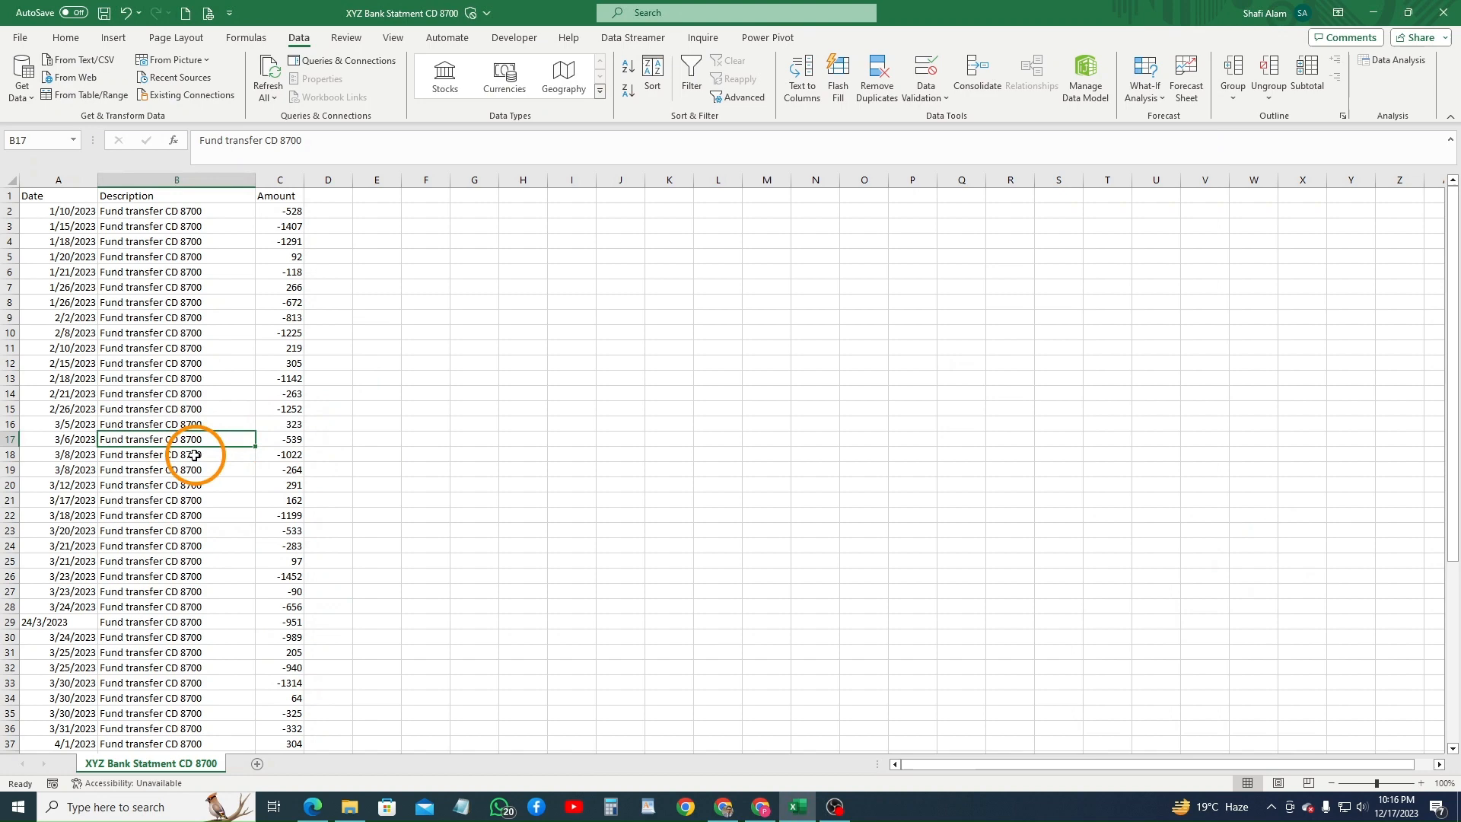
# Add filters to the statement's header row in Excel and inspect the Date column's filter values without filtering.
pyautogui.scroll(-5, 147, 561)
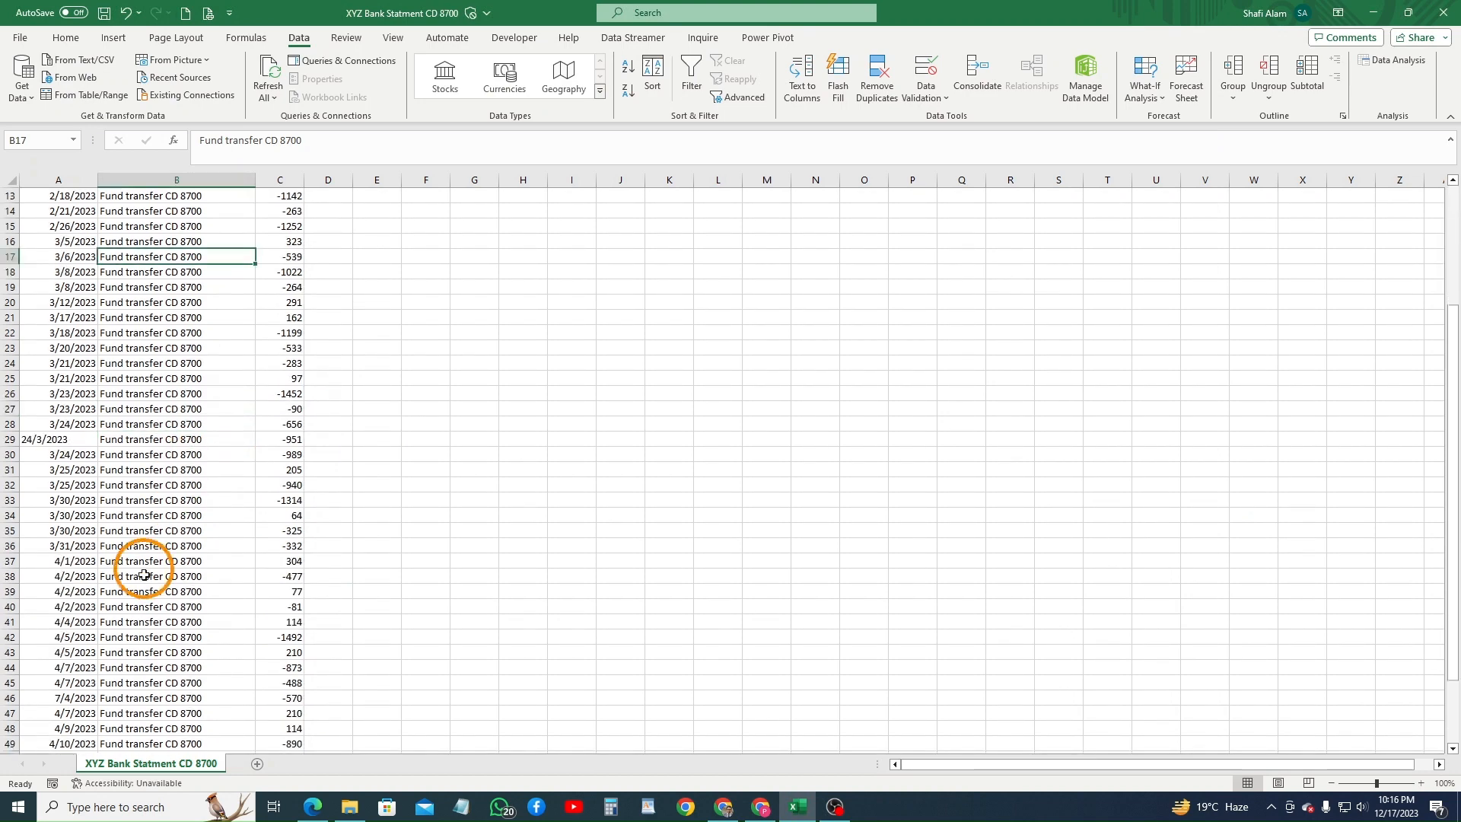
pyautogui.scroll(5, 147, 577)
pyautogui.click(60, 200)
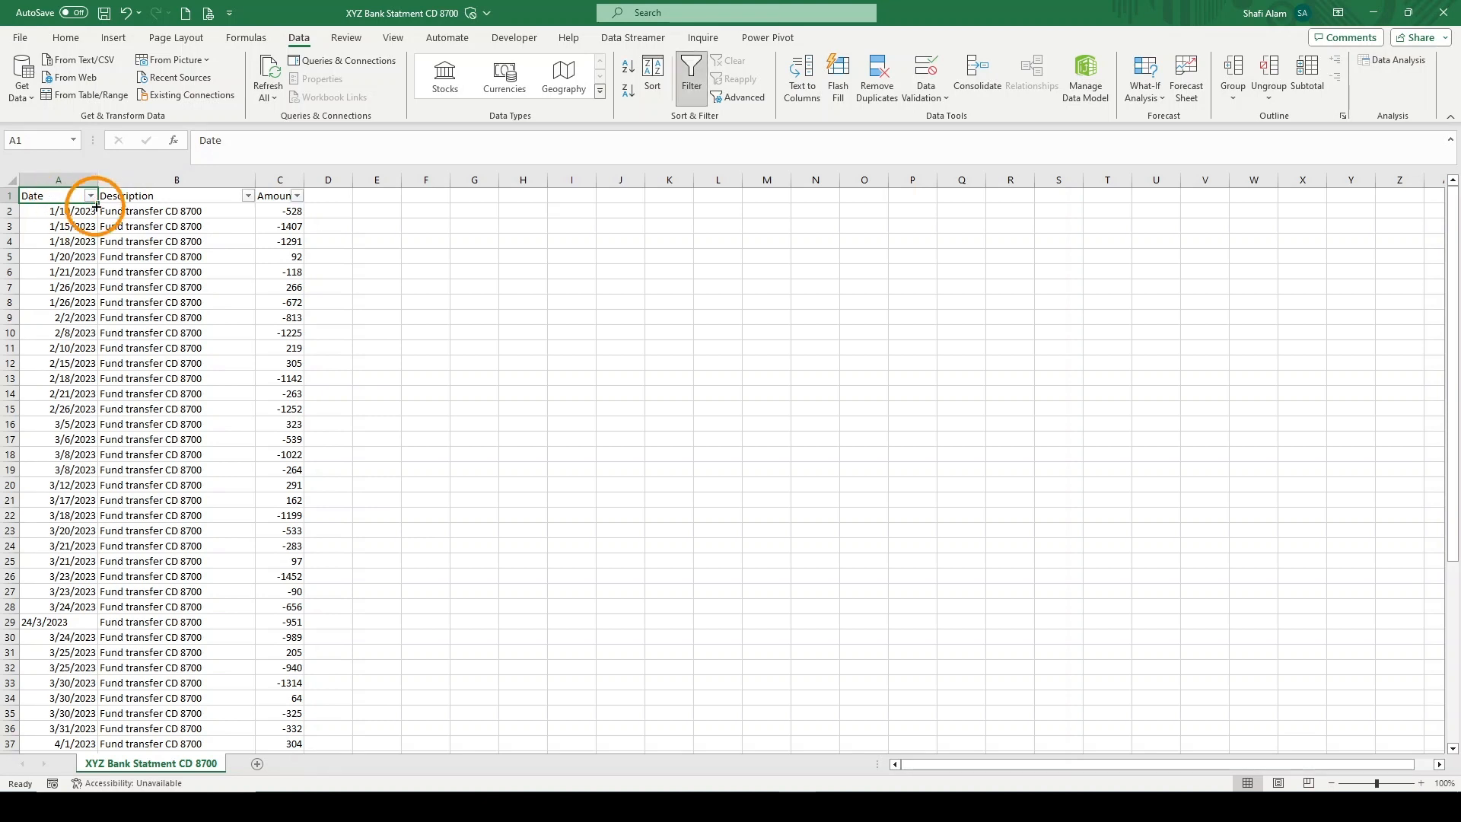
pyautogui.click(90, 197)
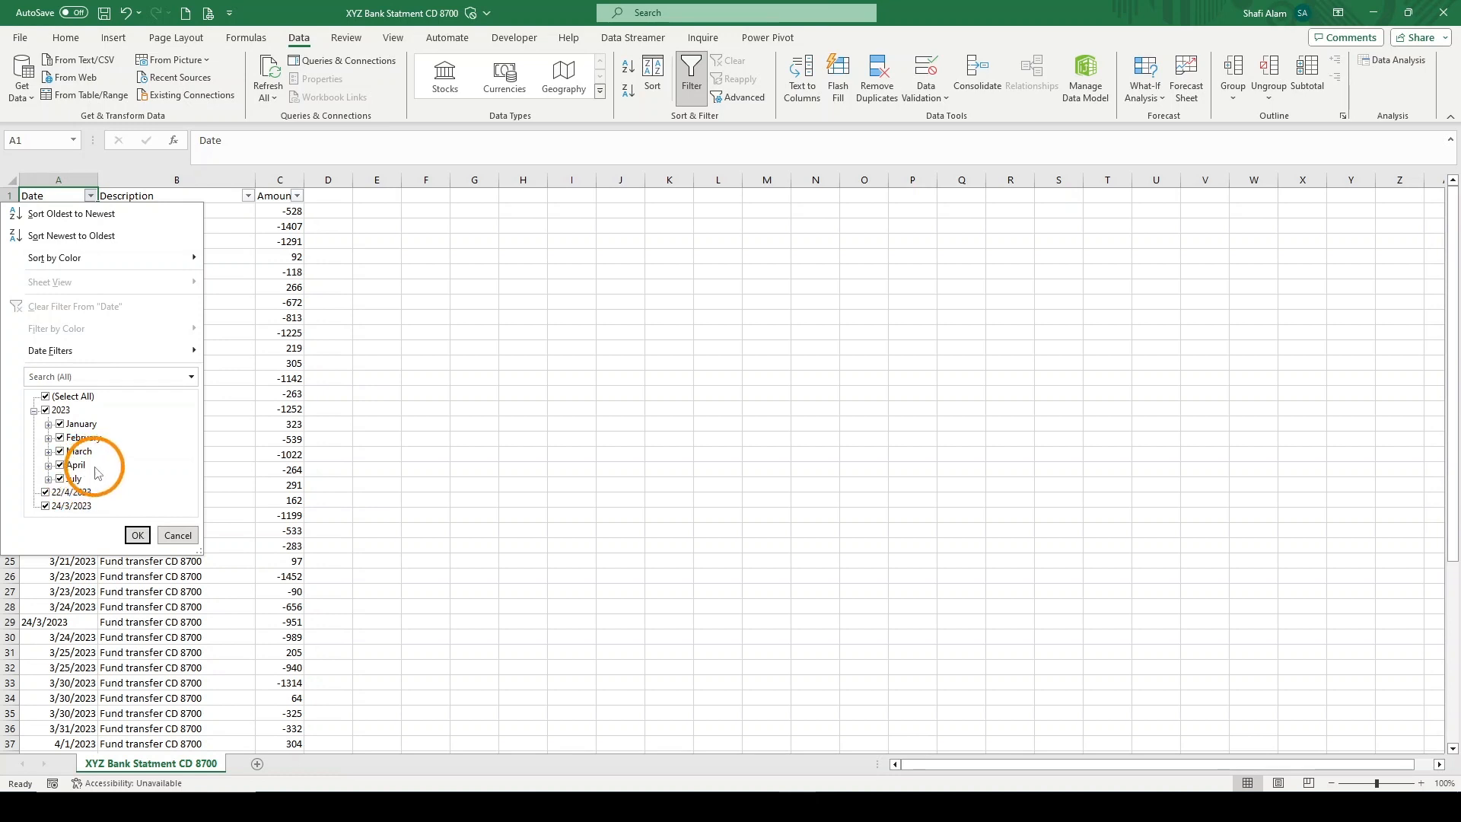
pyautogui.click(175, 536)
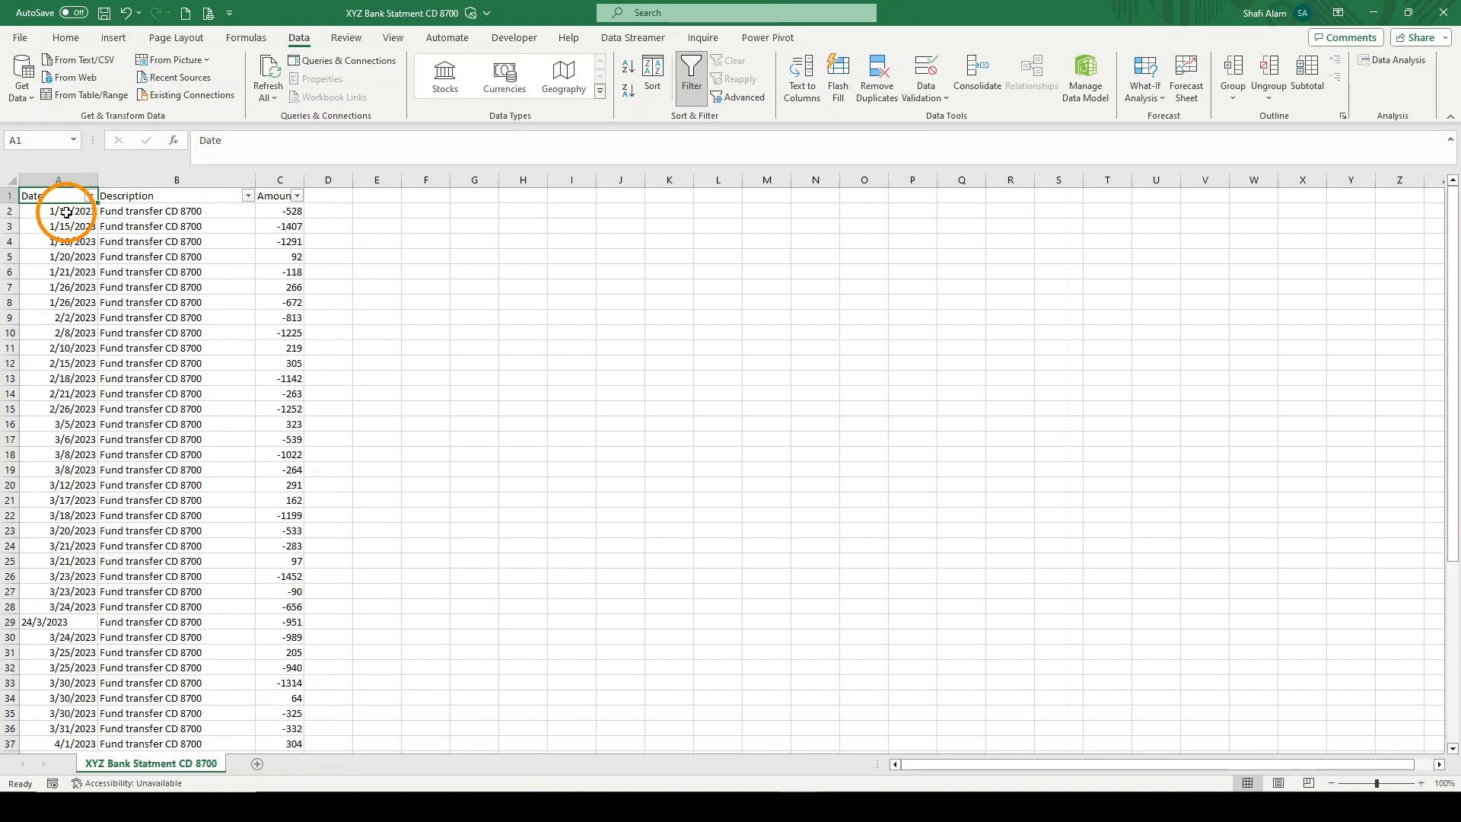
# Review the entries down the Date column for inconsistent date formats.
pyautogui.moveTo(67, 212); pyautogui.dragTo(61, 424)
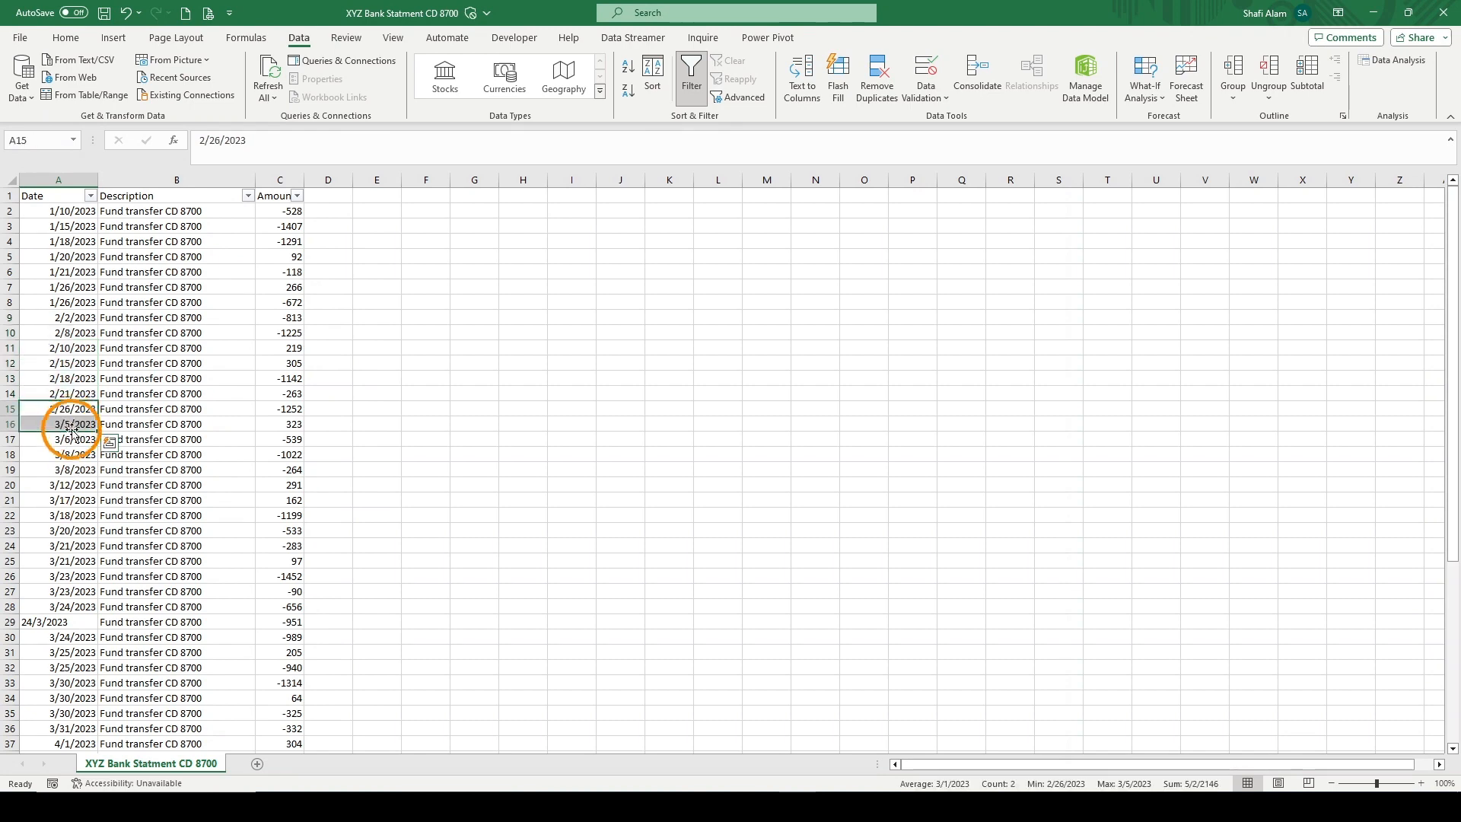
pyautogui.scroll(-4, 67, 497)
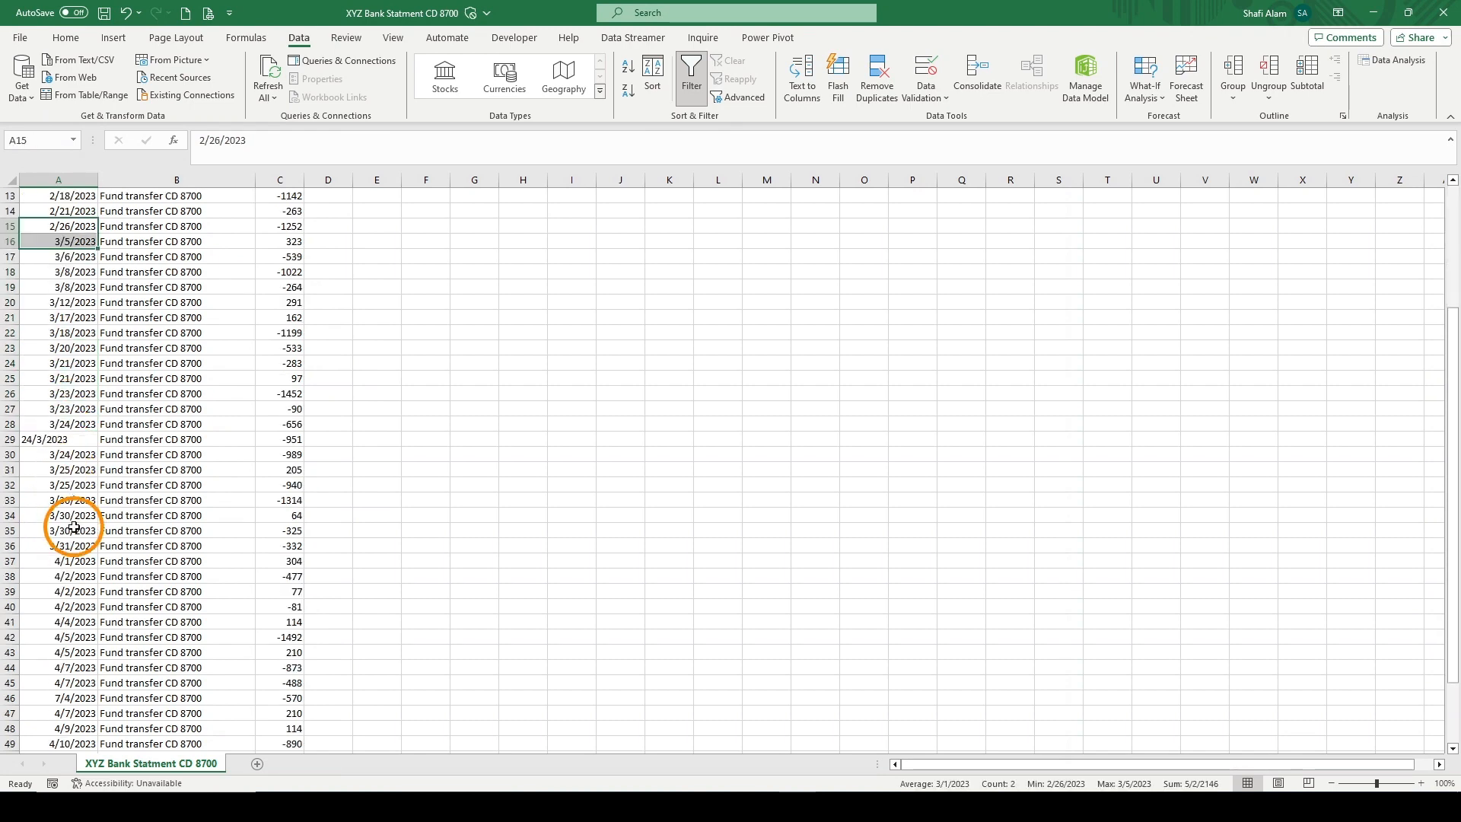
pyautogui.scroll(-3, 72, 502)
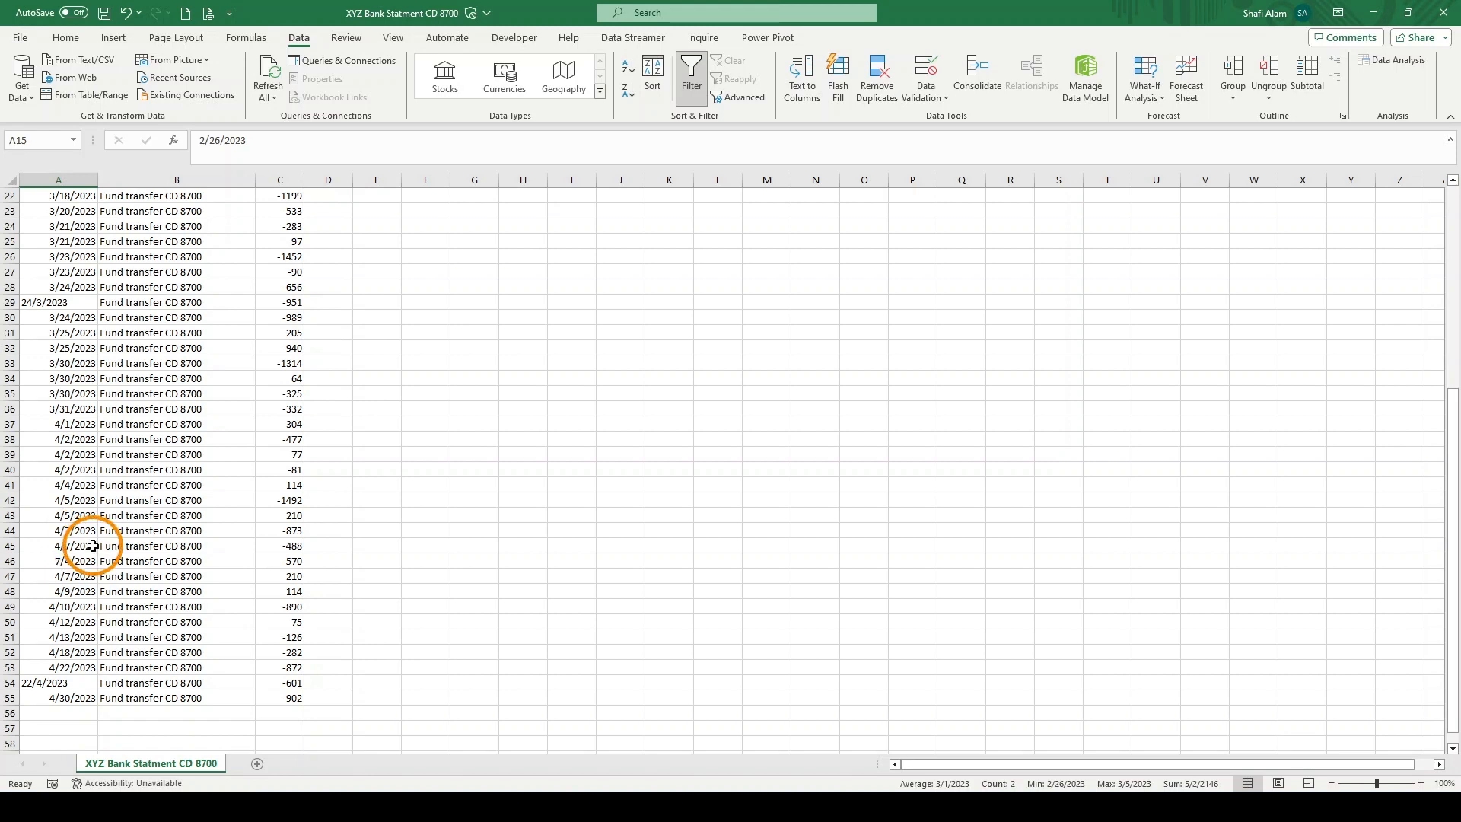
pyautogui.scroll(7, 95, 536)
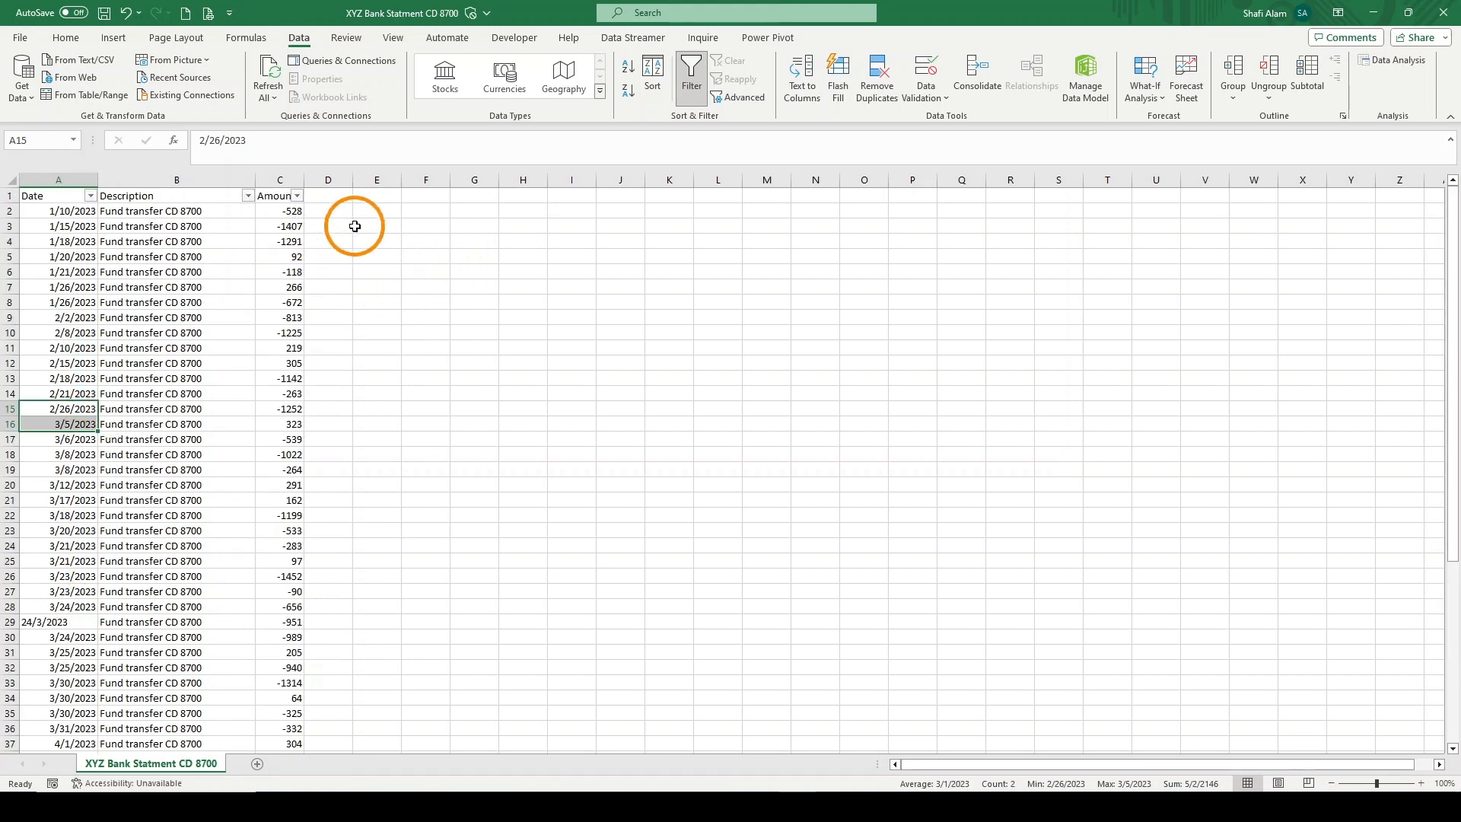
# Label cells E1, F1 and G1 beside the statement data as day, month and year.
pyautogui.click(383, 214)
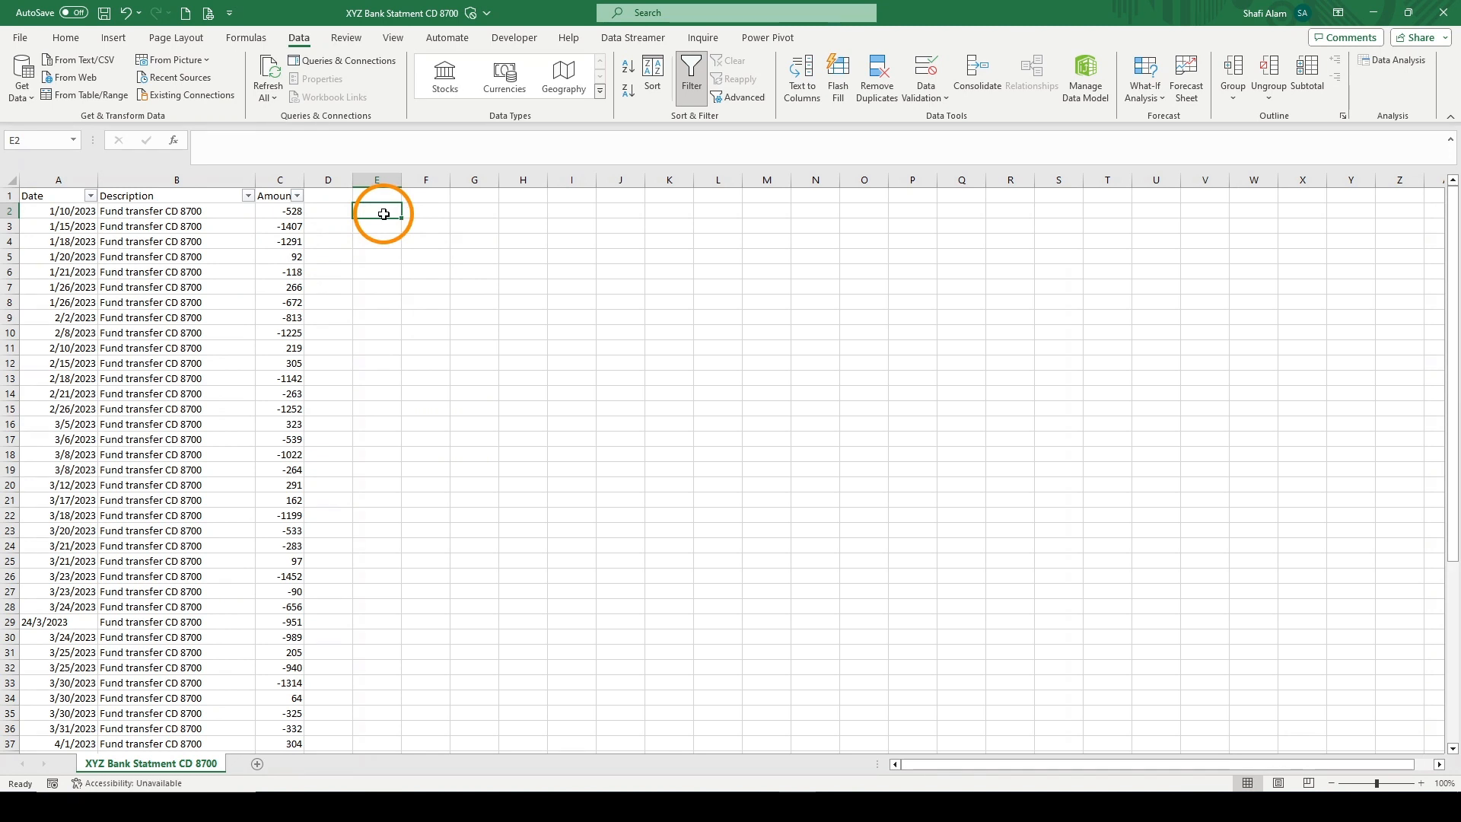
pyautogui.write('day')
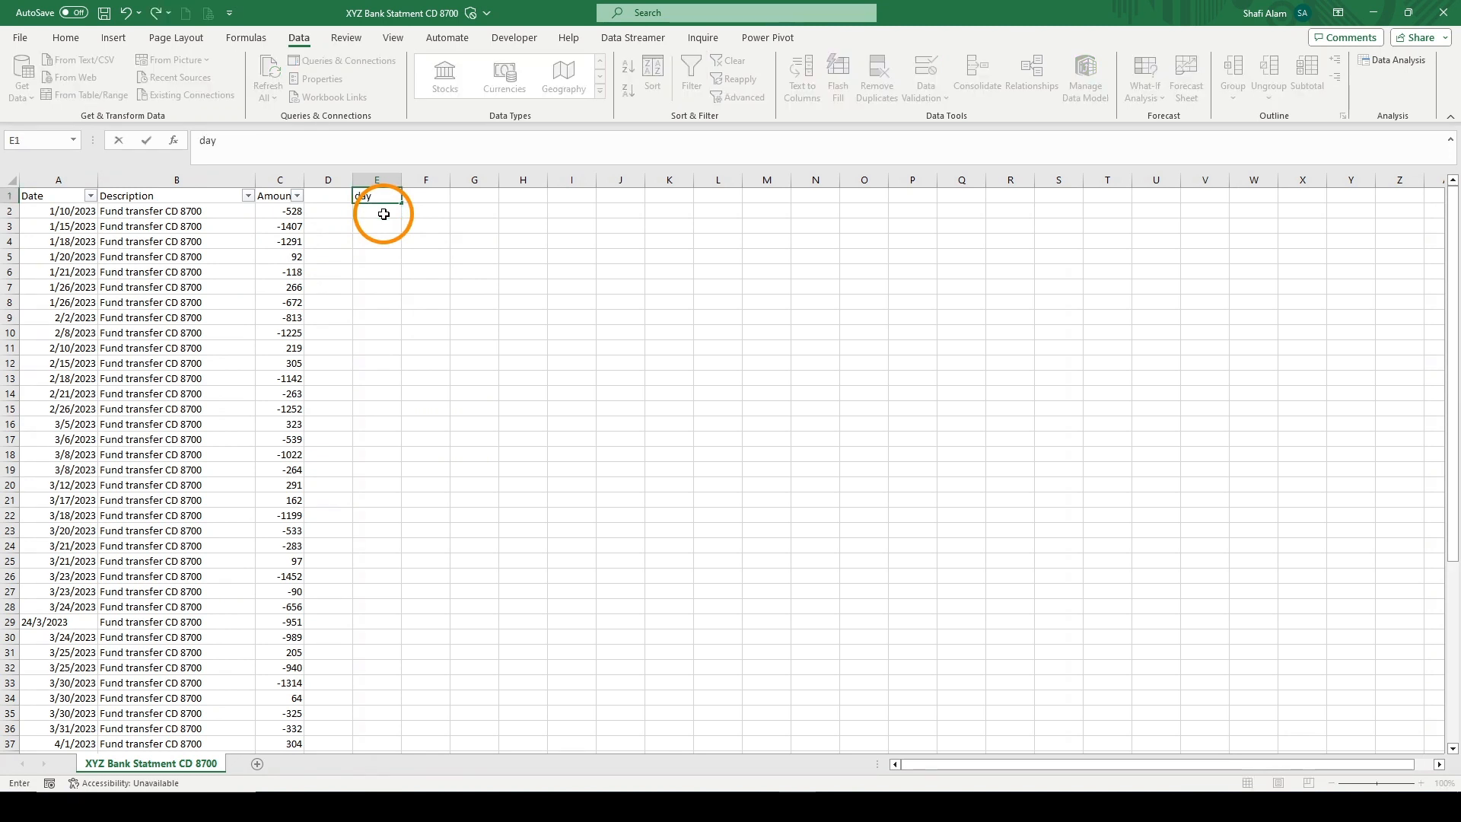
pyautogui.press('Tab')
pyautogui.write('mon')
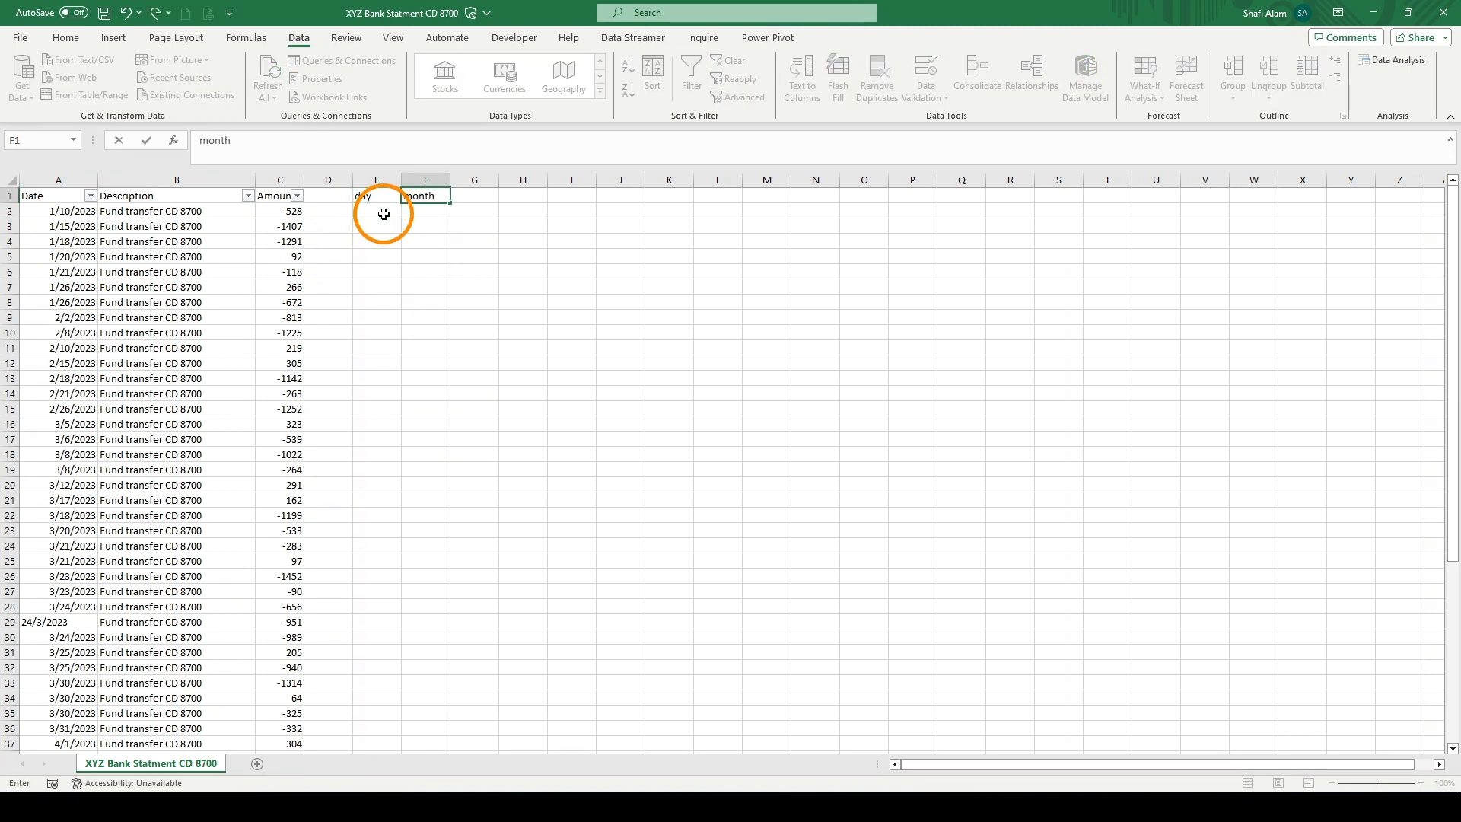
pyautogui.write('th')
pyautogui.press('Tab')
pyautogui.write('y')
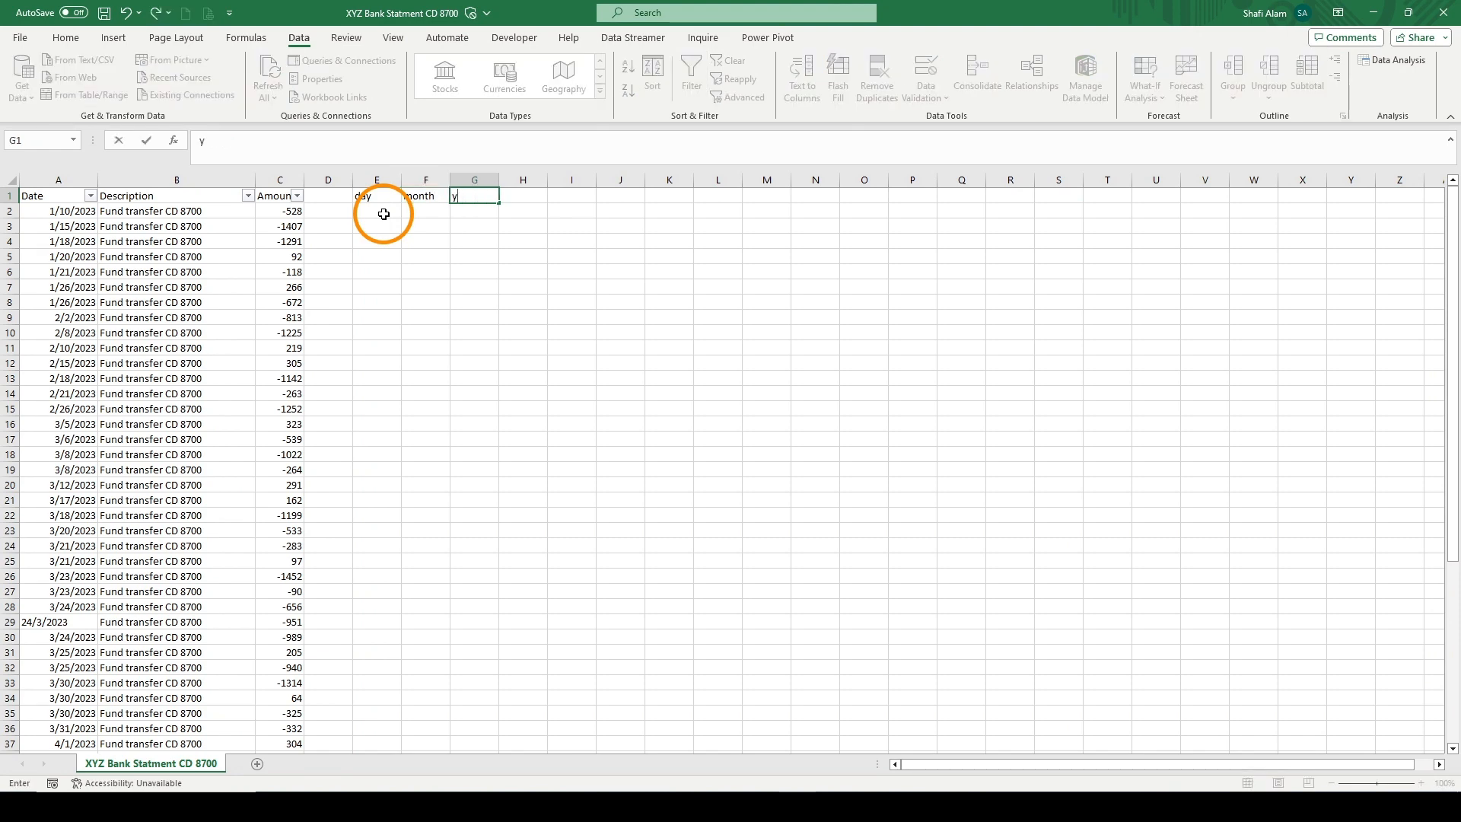
pyautogui.press('Return')
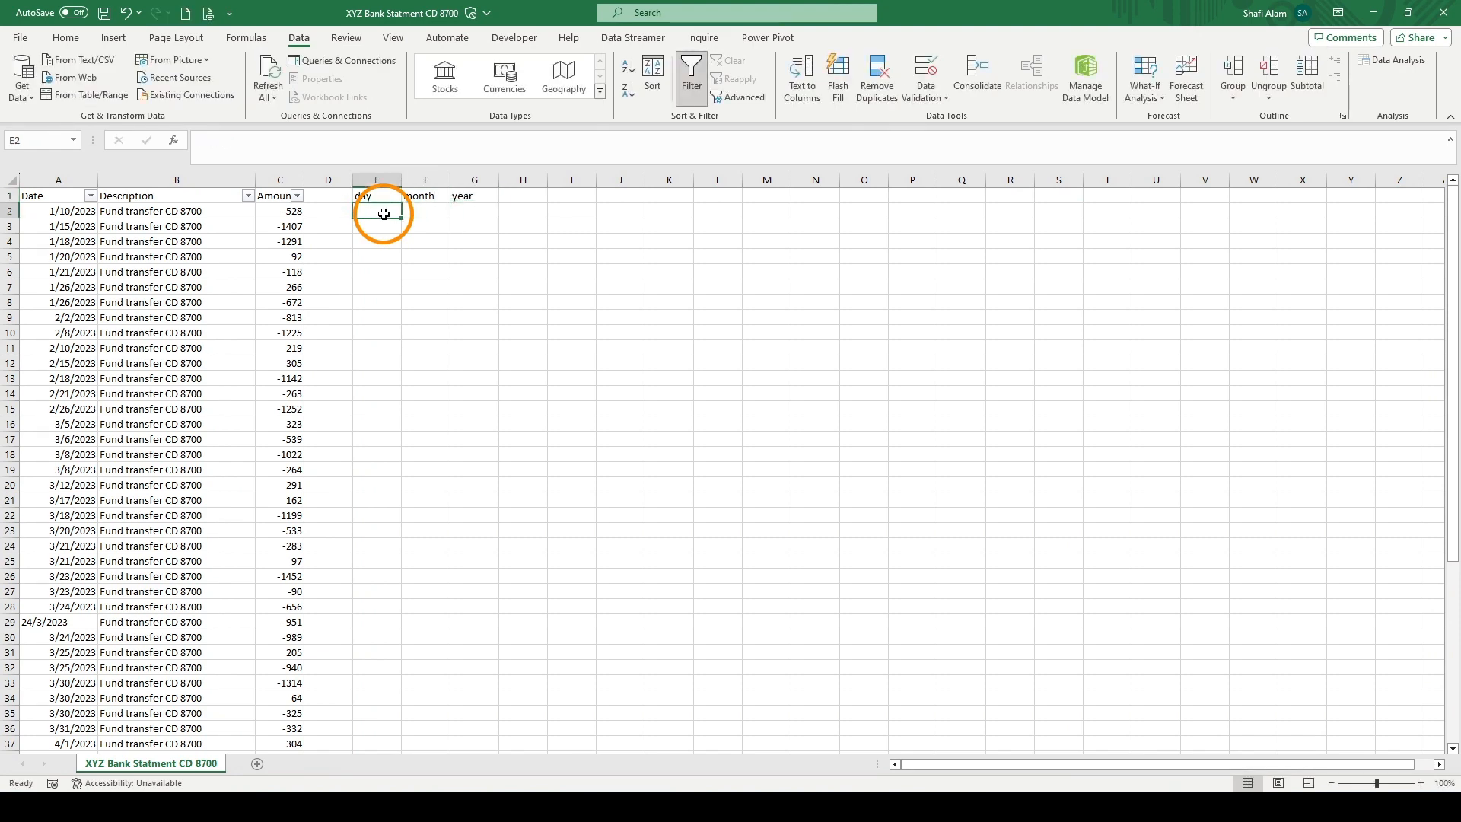
# Extract the day, month and year of the date in A2 into E2, F2 and G2 with the DAY, MONTH and YEAR functions.
pyautogui.write('=DAY(')
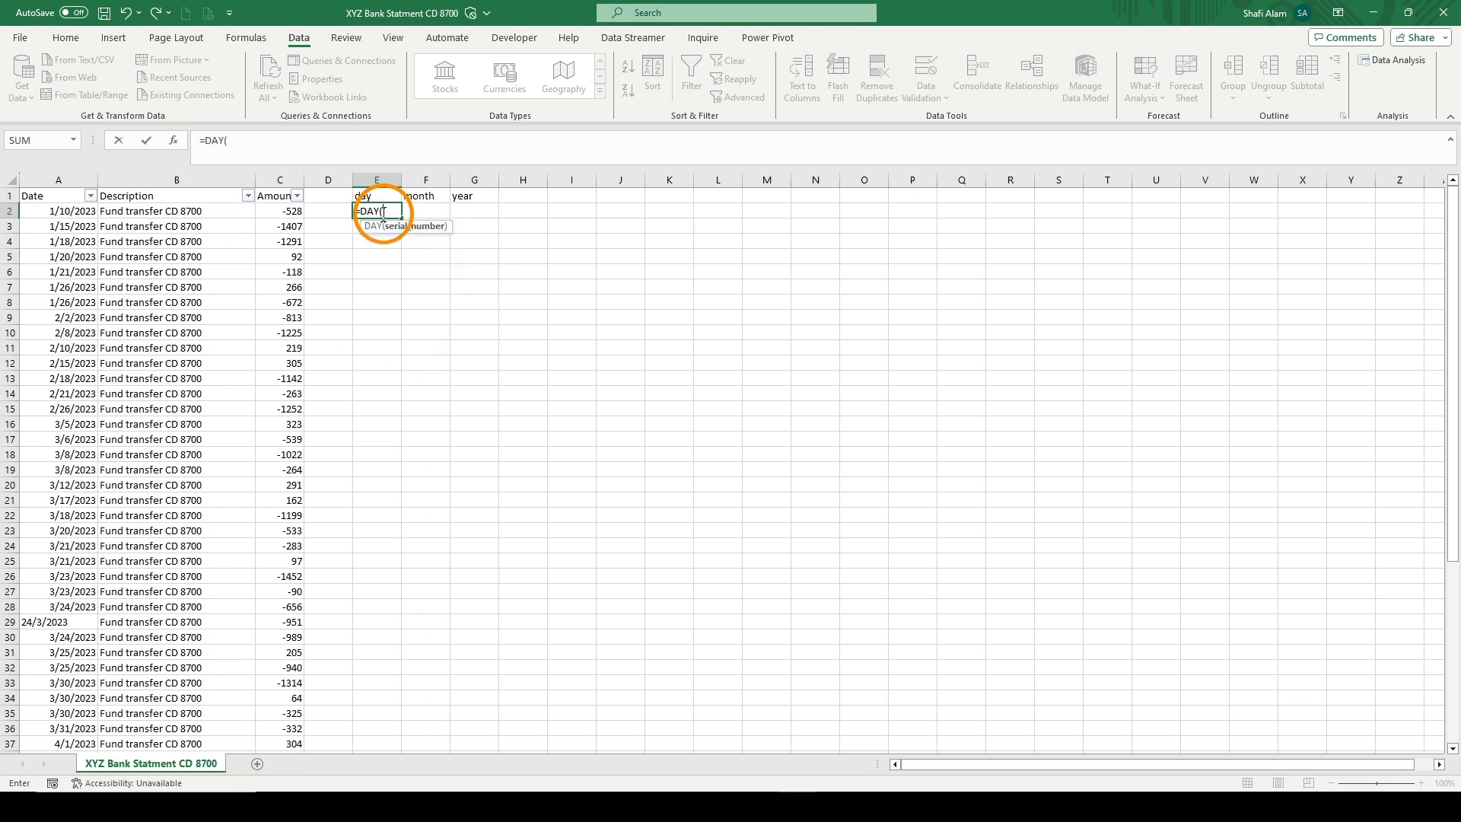
pyautogui.click(70, 215)
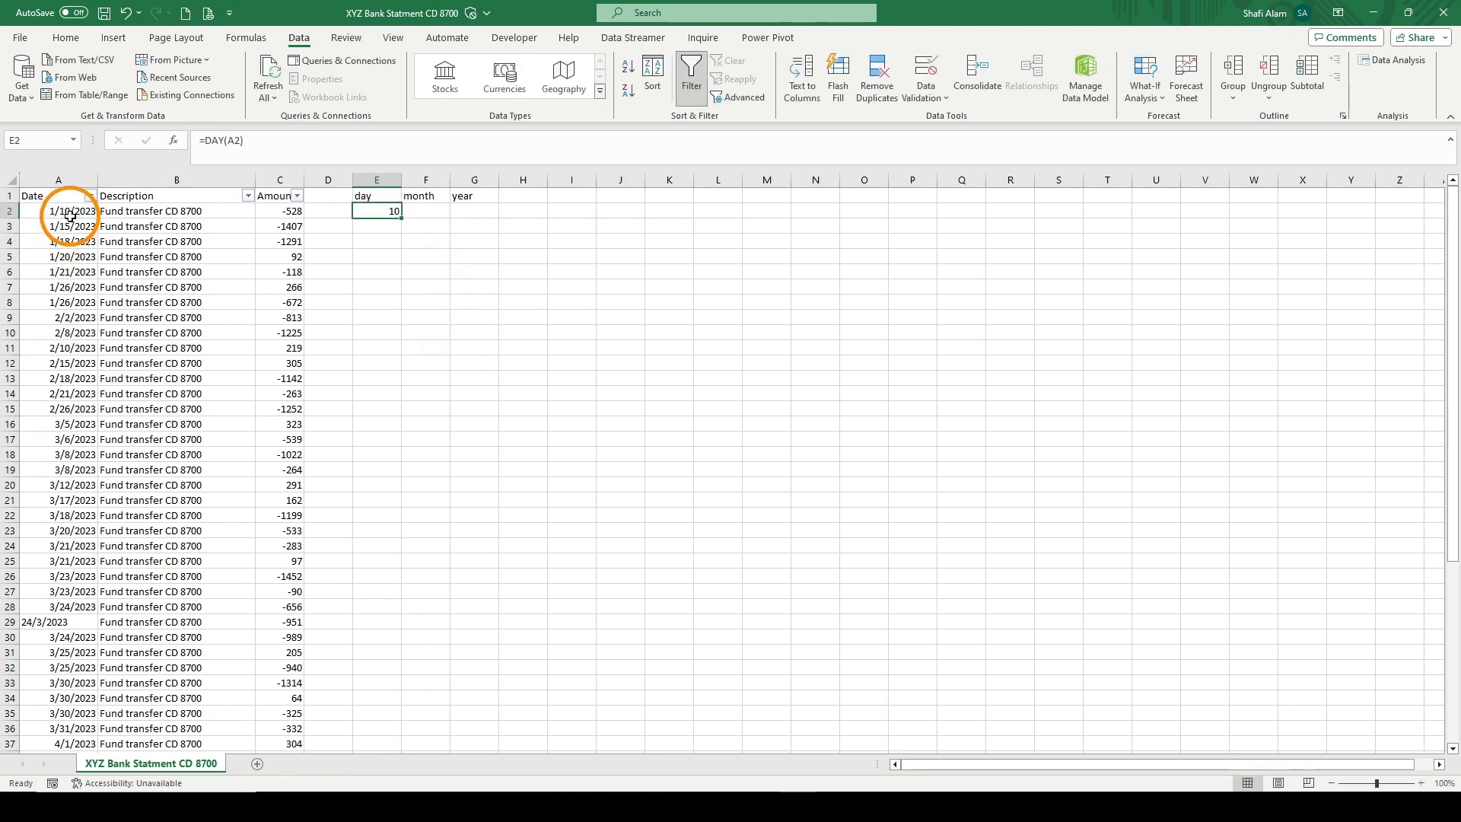
pyautogui.press('Tab')
pyautogui.write('=mont')
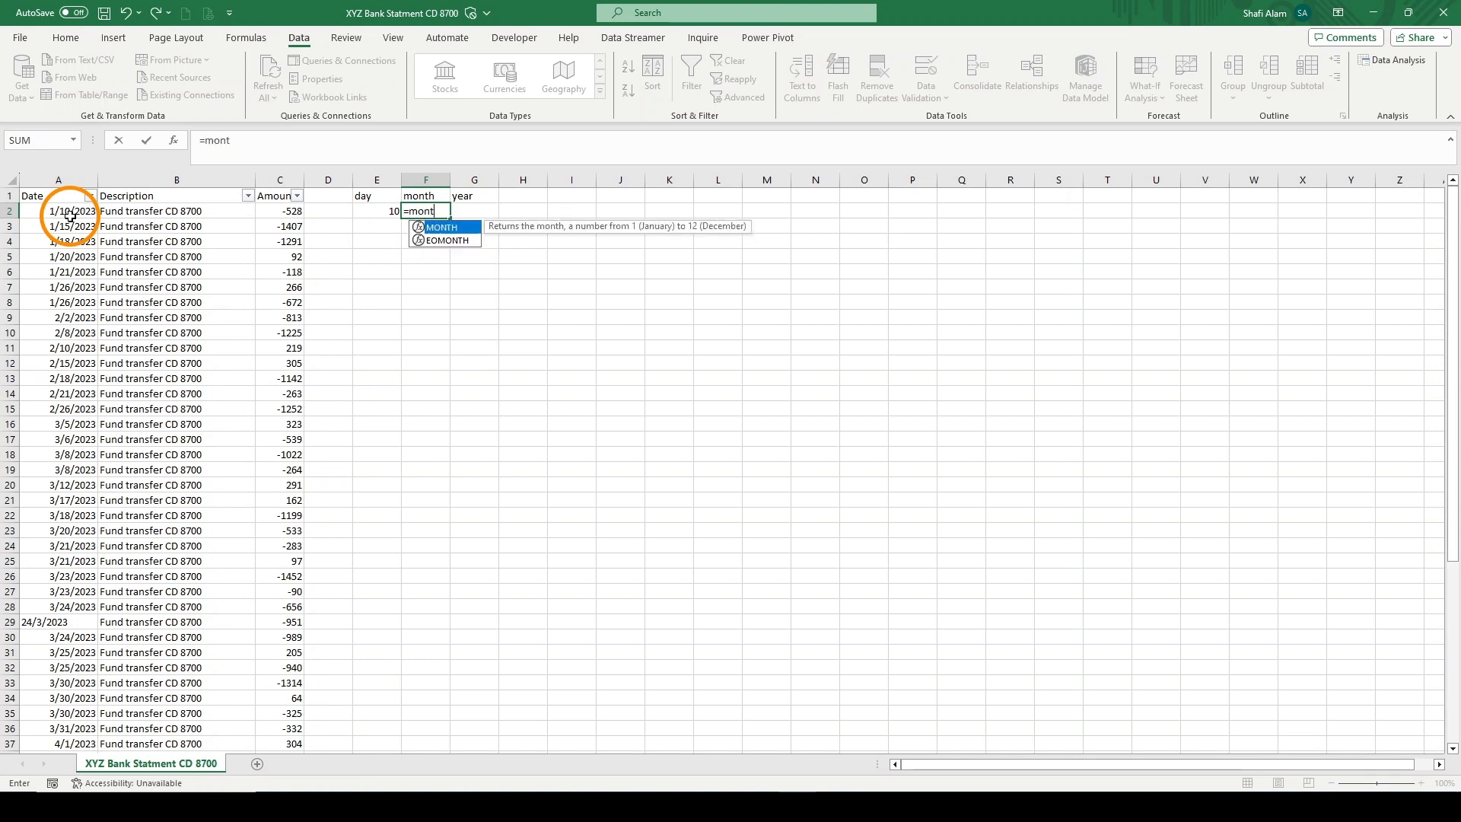
pyautogui.press('Tab')
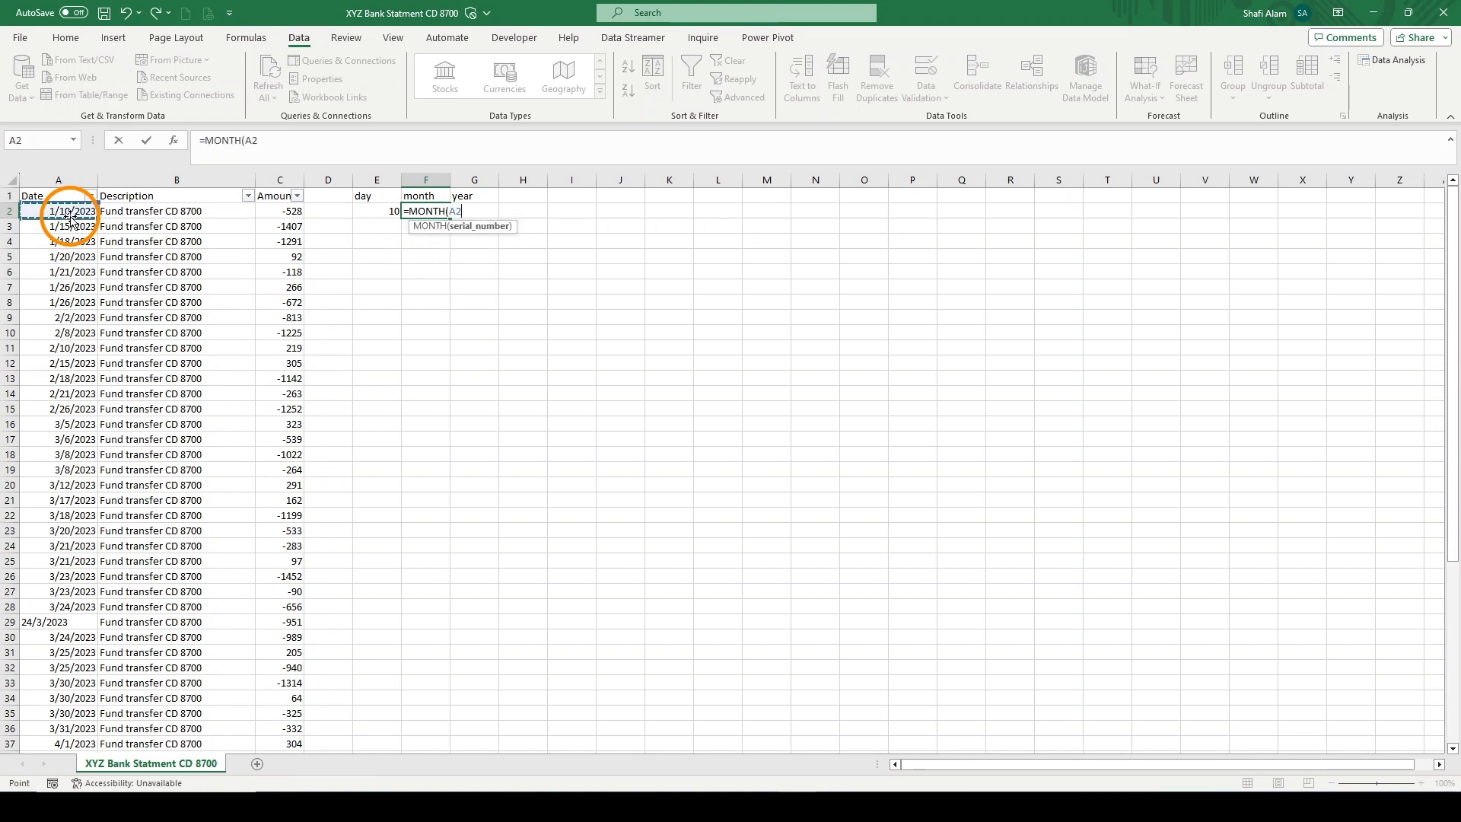
pyautogui.hotkey('ctrl', 'Return')
pyautogui.press('Right')
pyautogui.write('(')
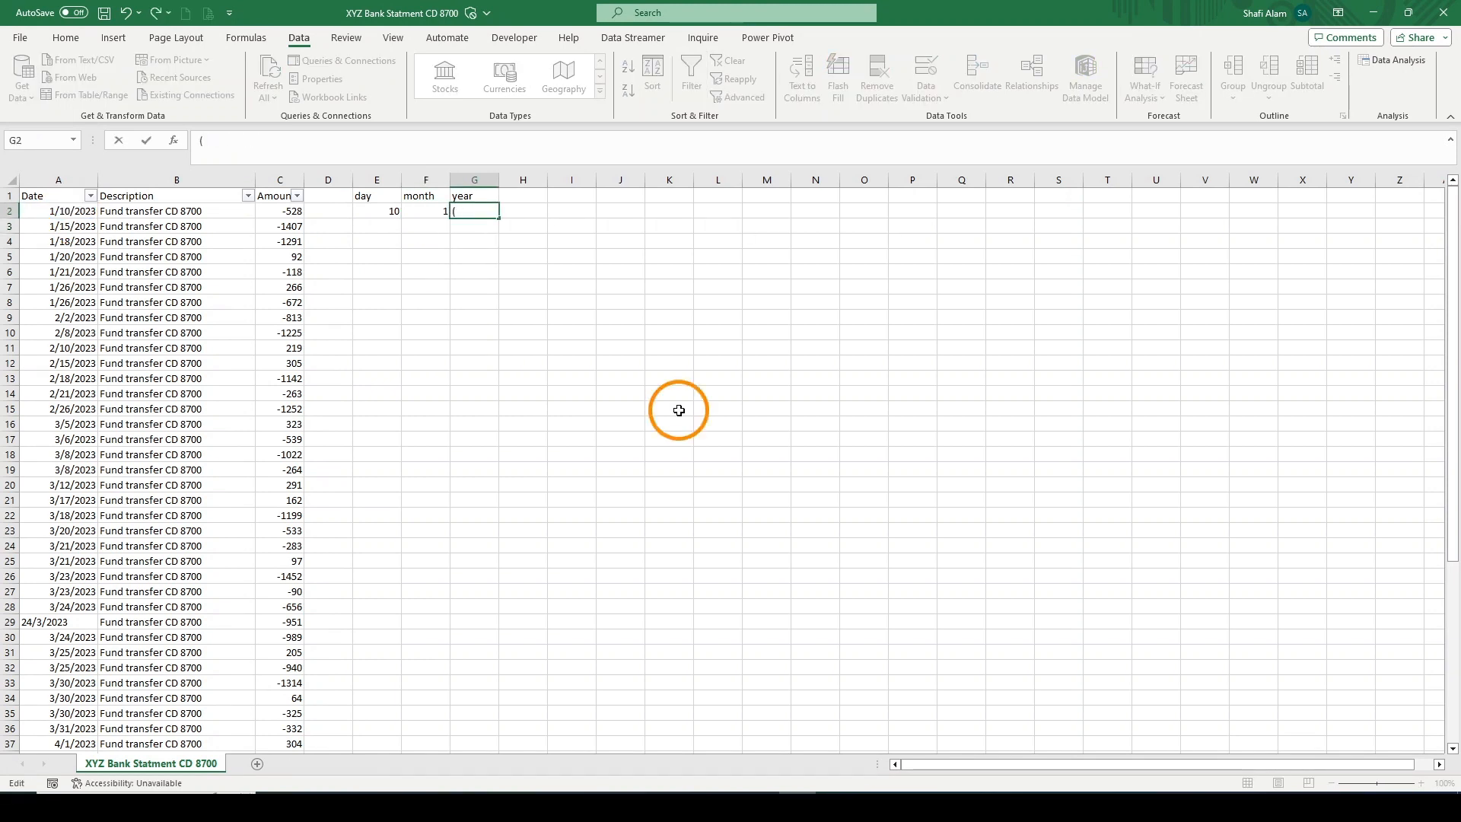
pyautogui.press('Return')
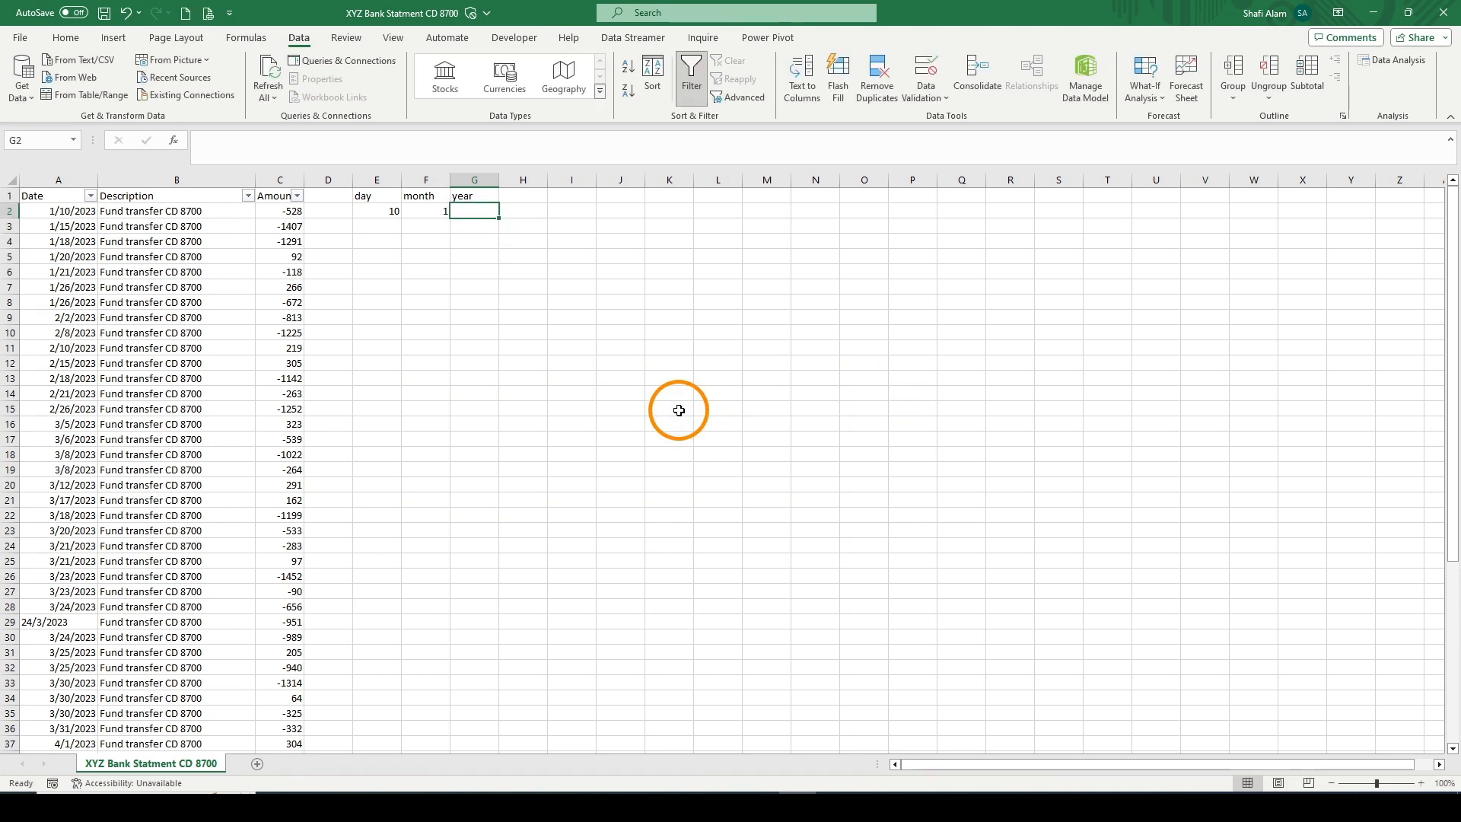
pyautogui.write('=YEAR(')
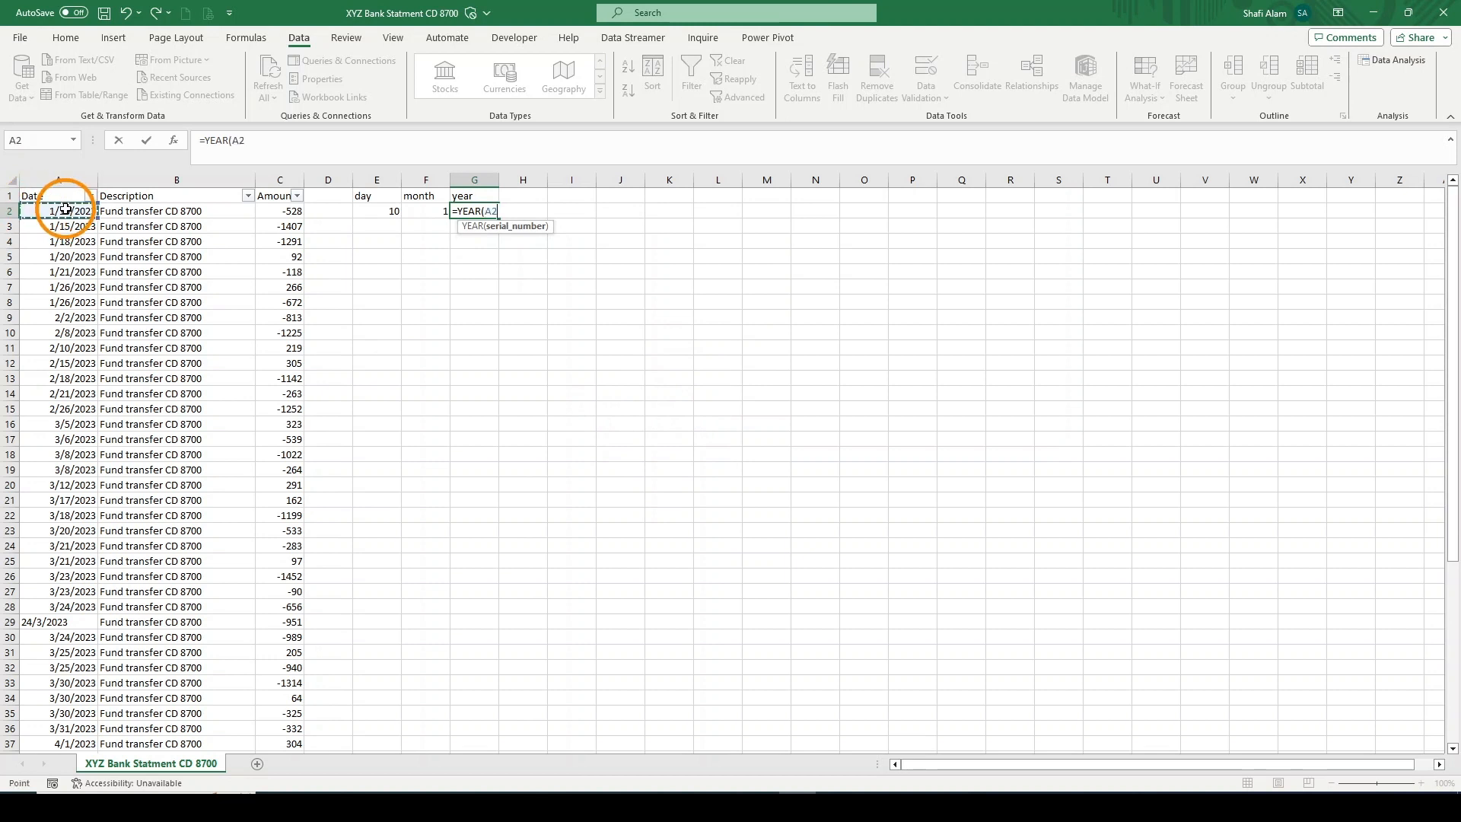
pyautogui.press('Return')
# Fill the day, month and year formulas from E2:G2 down to row 55, the last transaction.
pyautogui.press('Up')
pyautogui.press('Left')
pyautogui.press('Left')
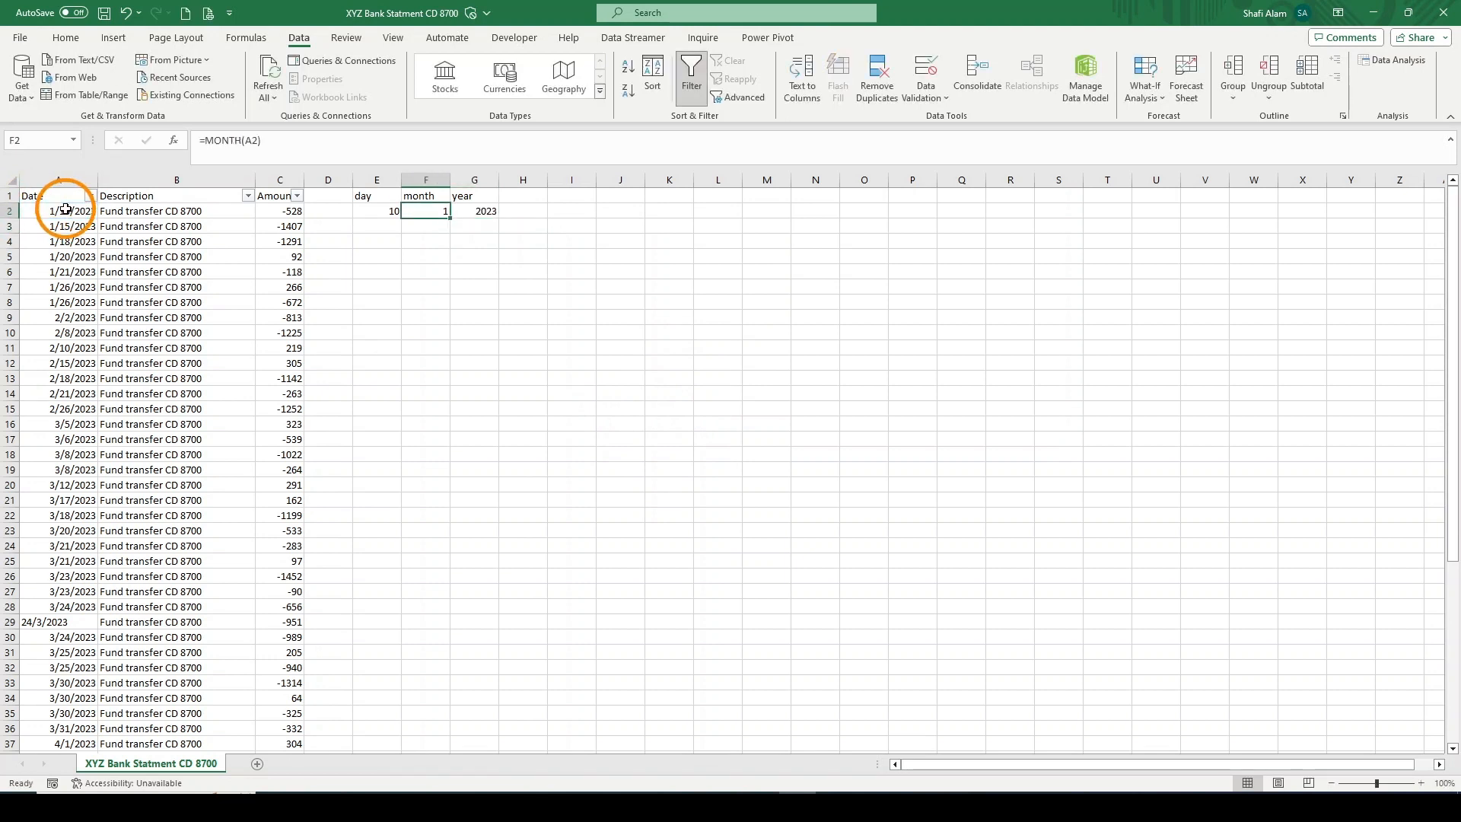
pyautogui.hotkey('shift', 'Right')
pyautogui.hotkey('shift', 'Right')
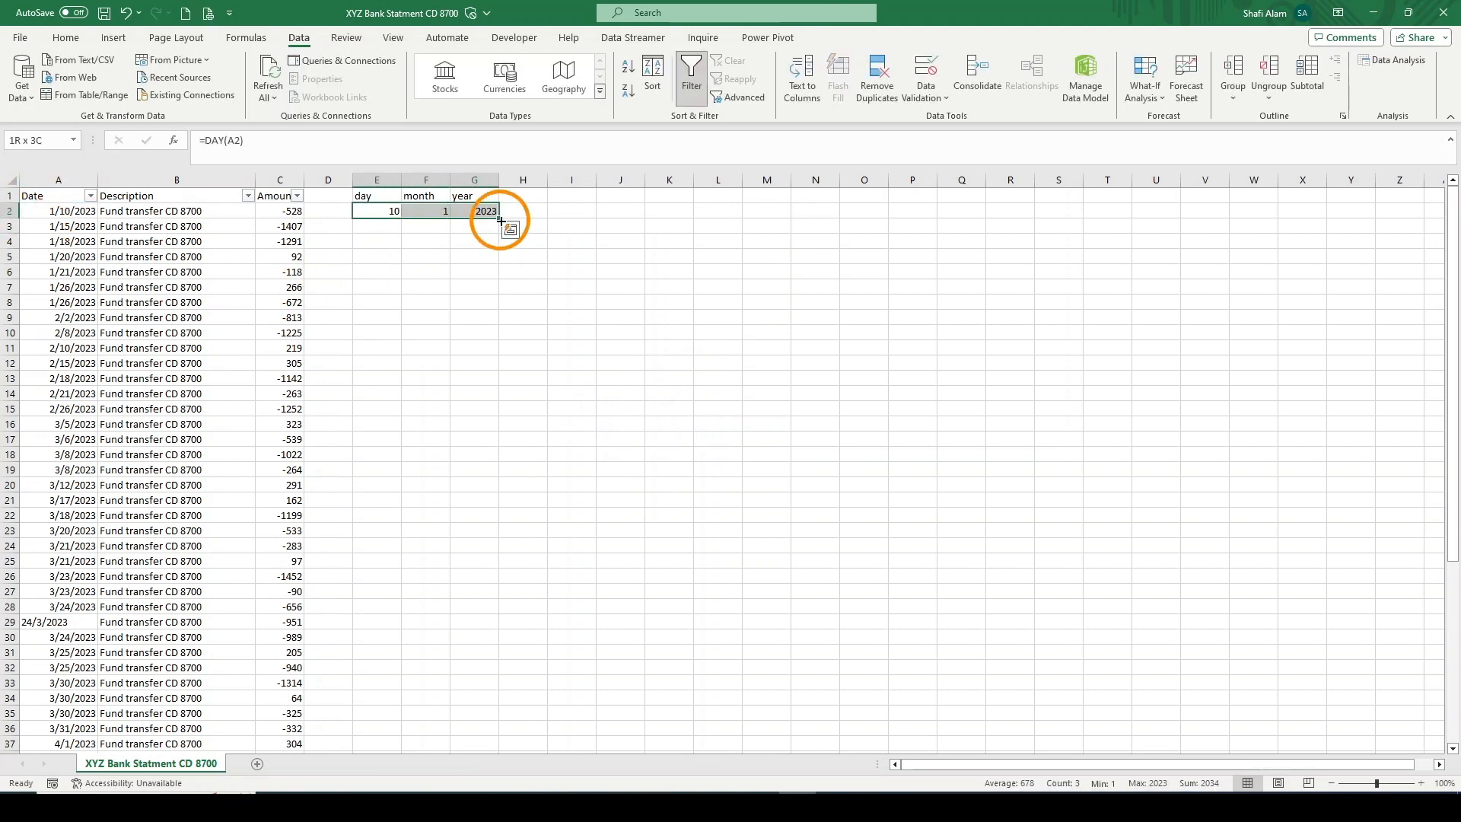
pyautogui.moveTo(499, 218); pyautogui.dragTo(469, 596)
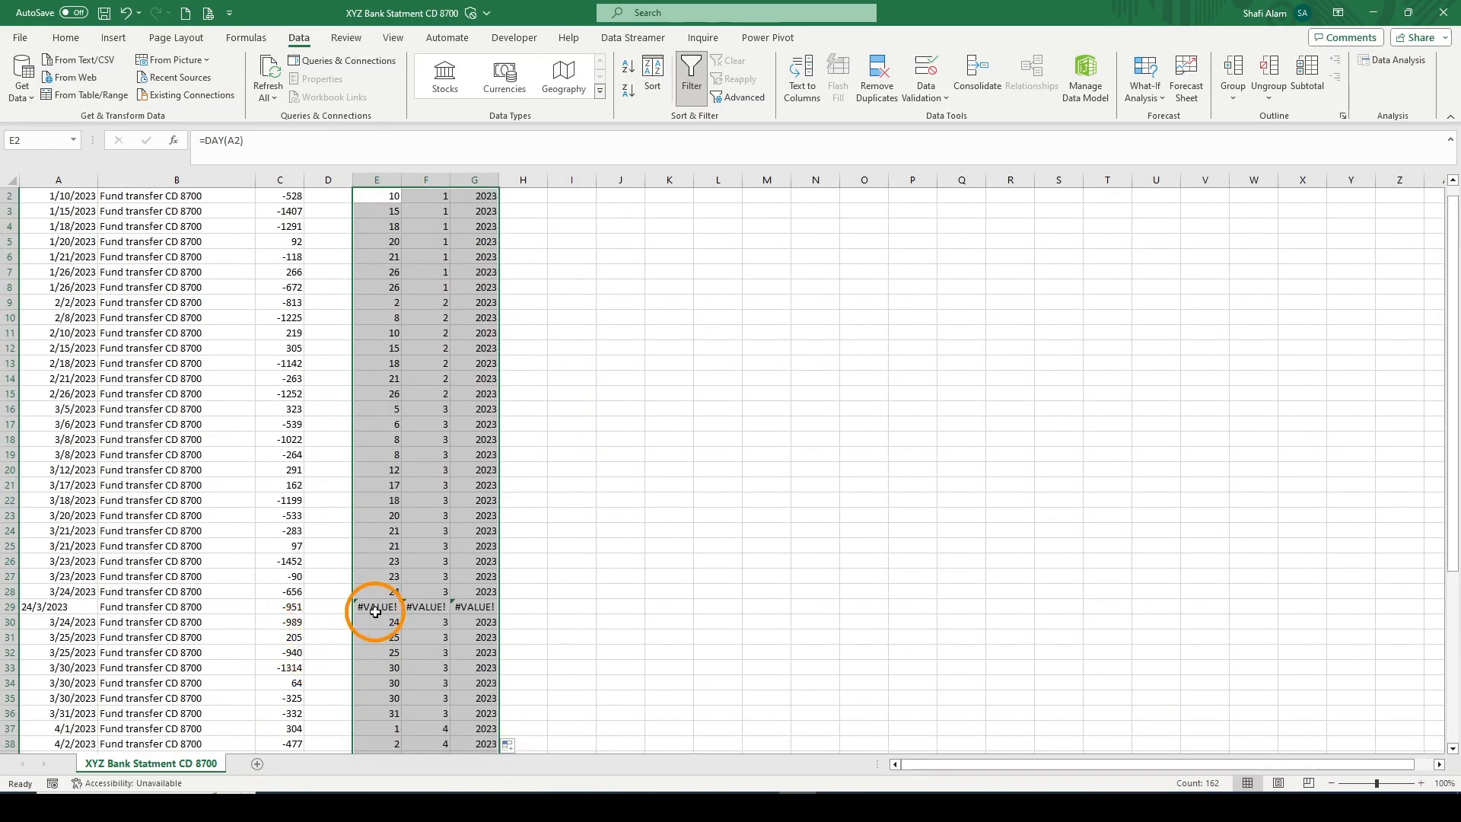
# Check the day, month and year columns through all rows for error values and months out of sequence.
pyautogui.click(379, 606)
pyautogui.scroll(-3, 426, 639)
pyautogui.scroll(-5, 433, 647)
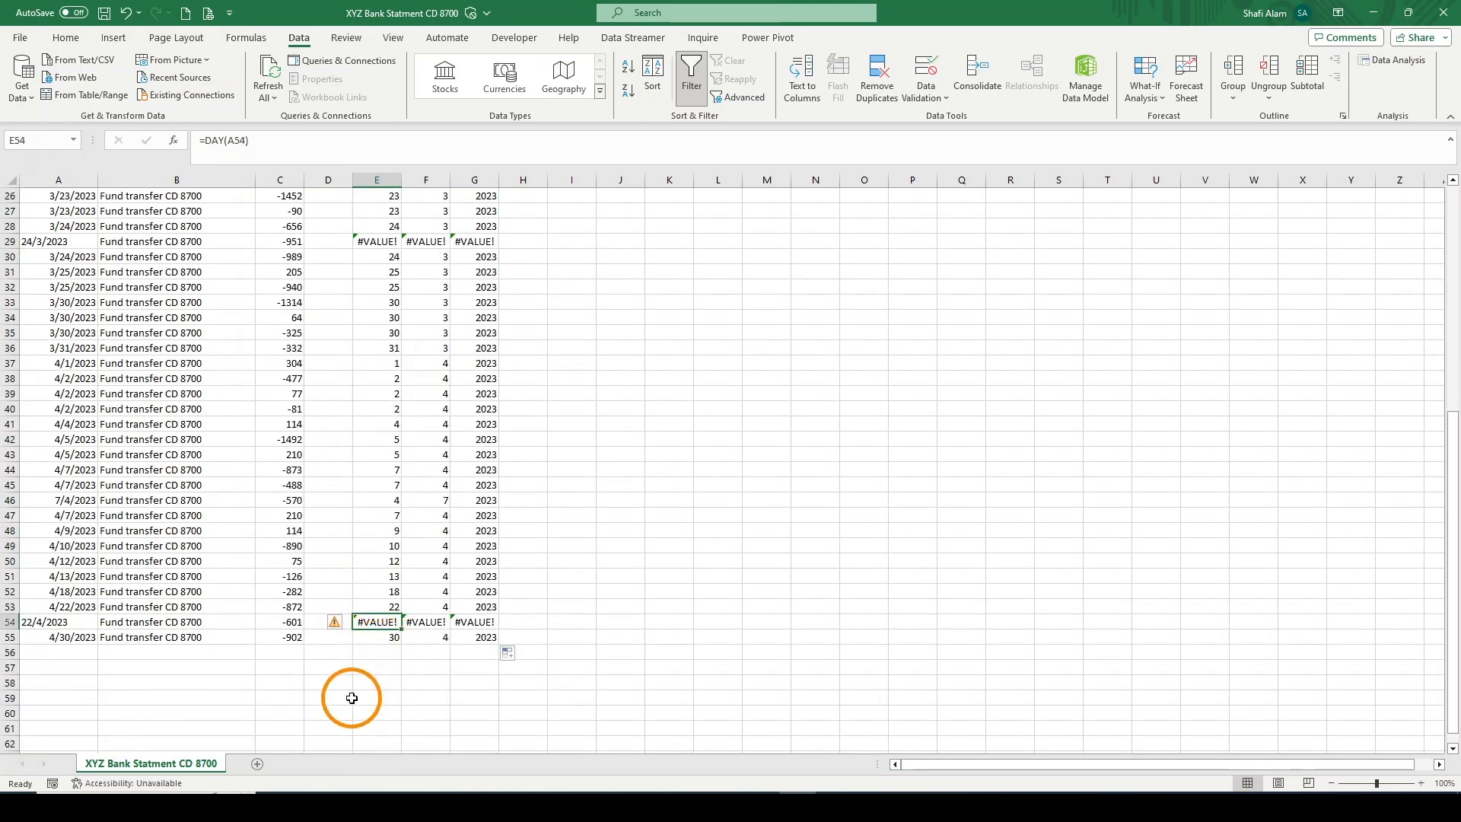
pyautogui.scroll(8, 265, 500)
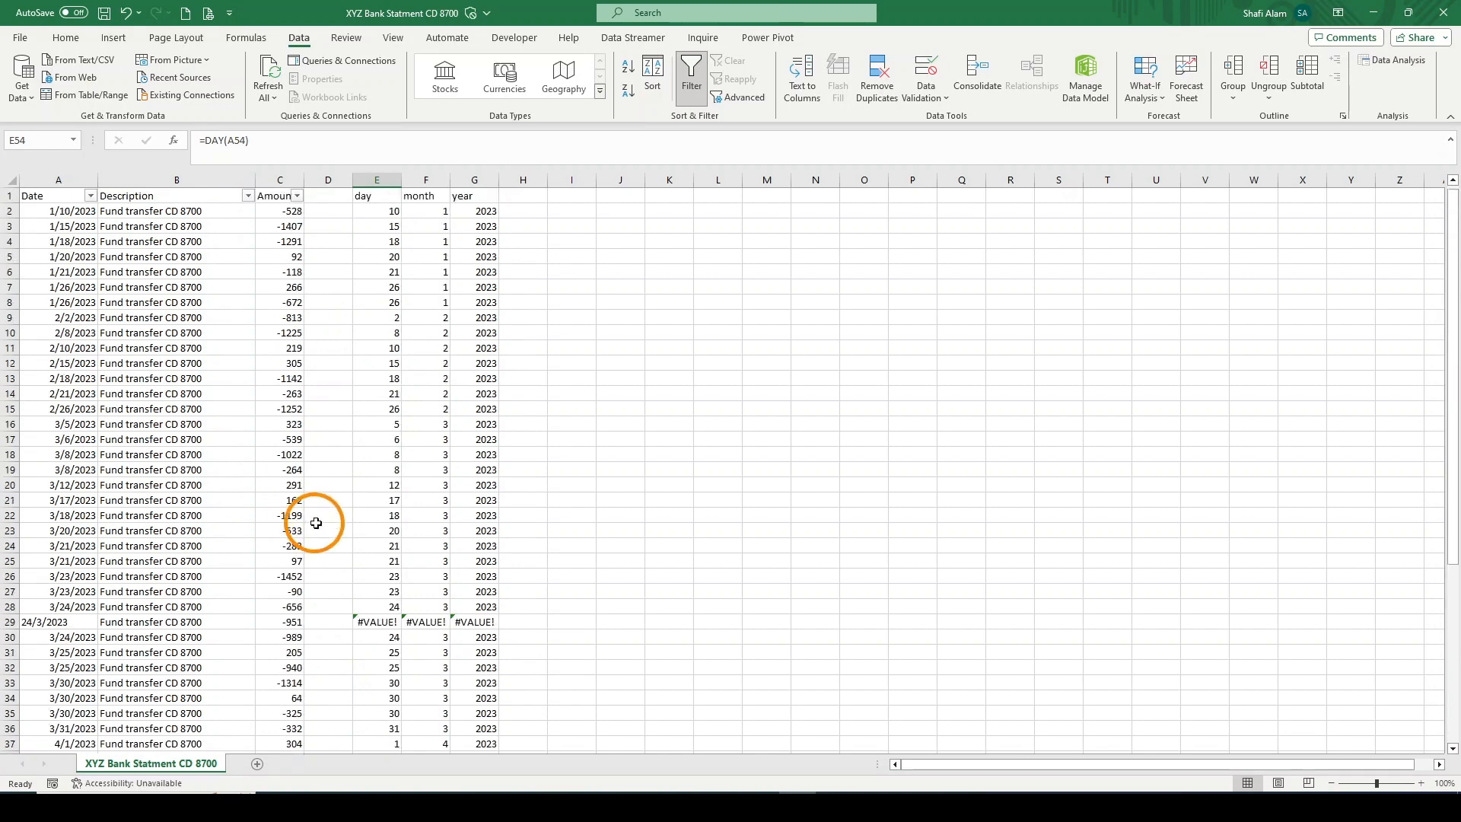
pyautogui.moveTo(431, 213); pyautogui.dragTo(428, 363)
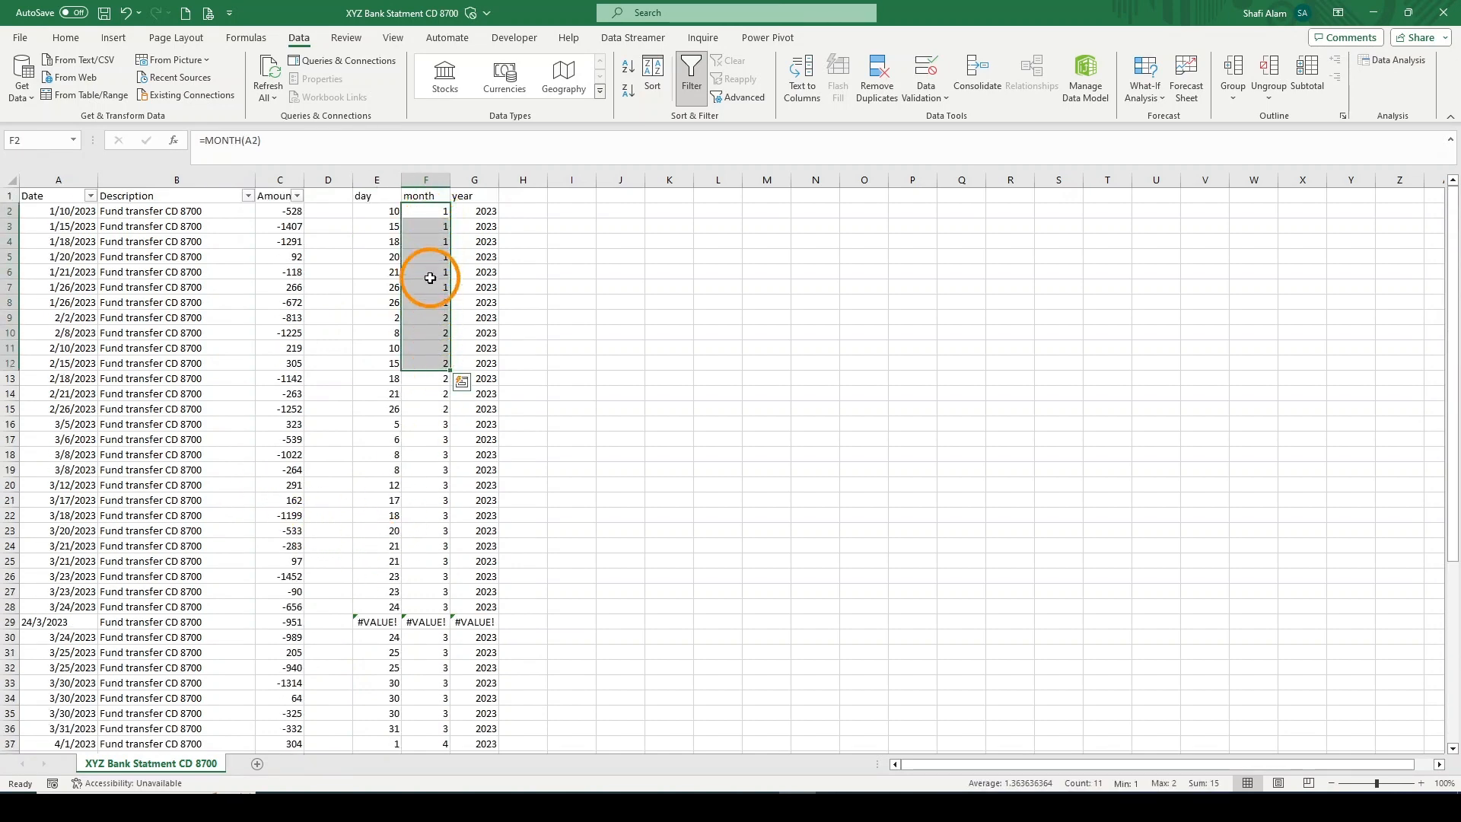
pyautogui.click(434, 210)
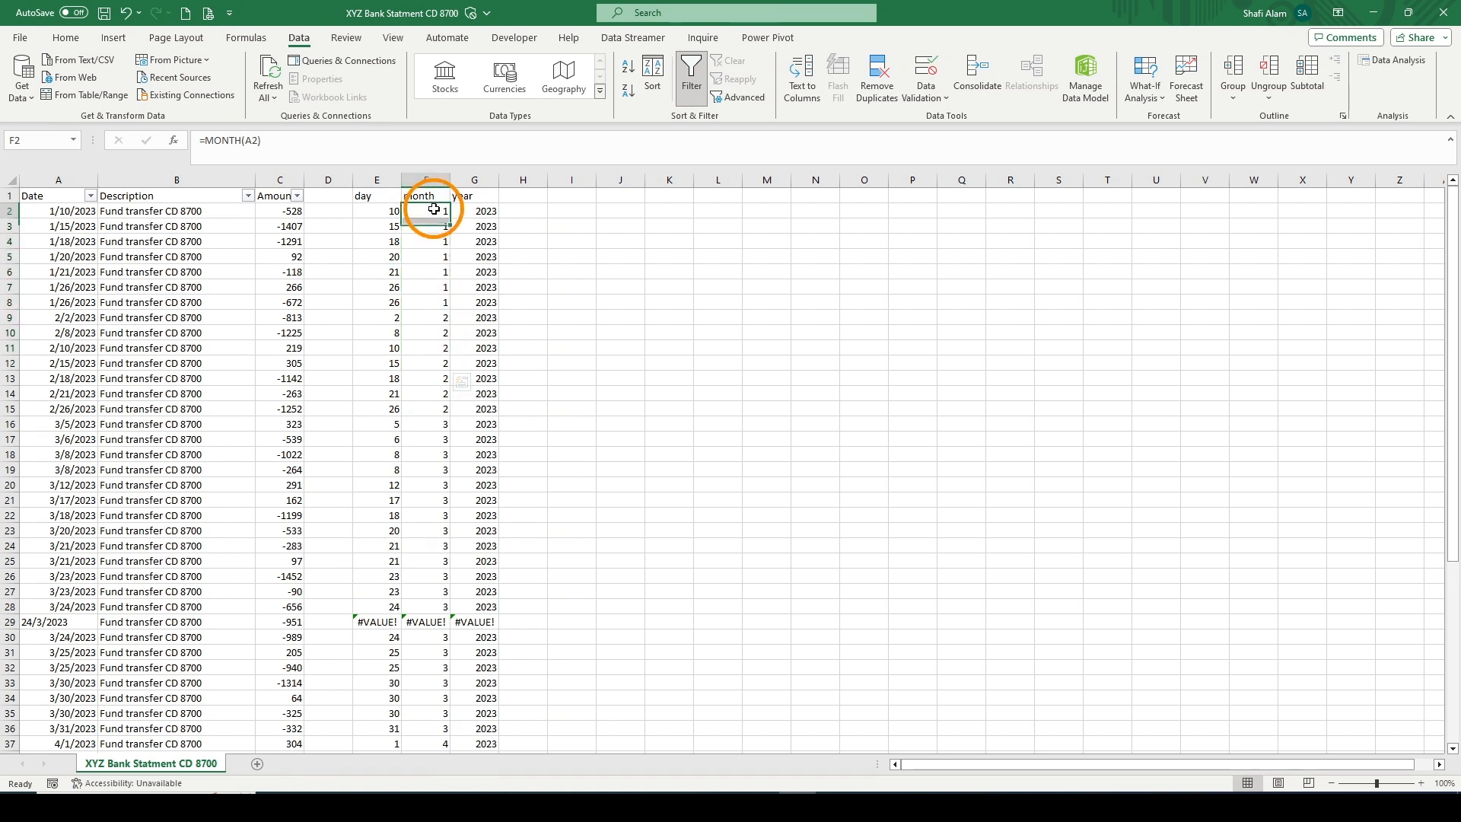
pyautogui.moveTo(434, 210); pyautogui.dragTo(435, 241)
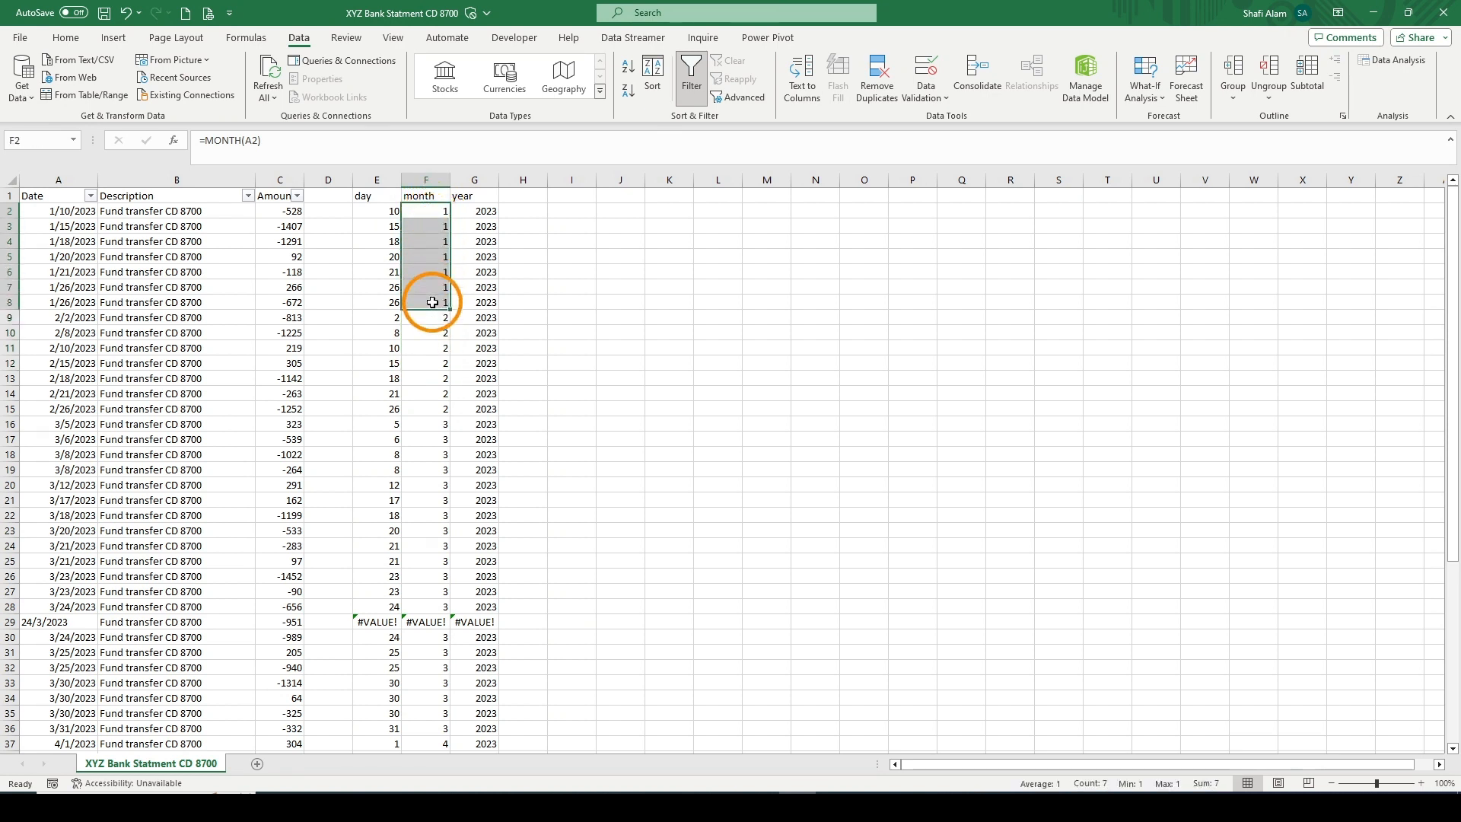
pyautogui.moveTo(426, 318); pyautogui.dragTo(423, 637)
pyautogui.scroll(-5, 424, 548)
pyautogui.scroll(5, 418, 637)
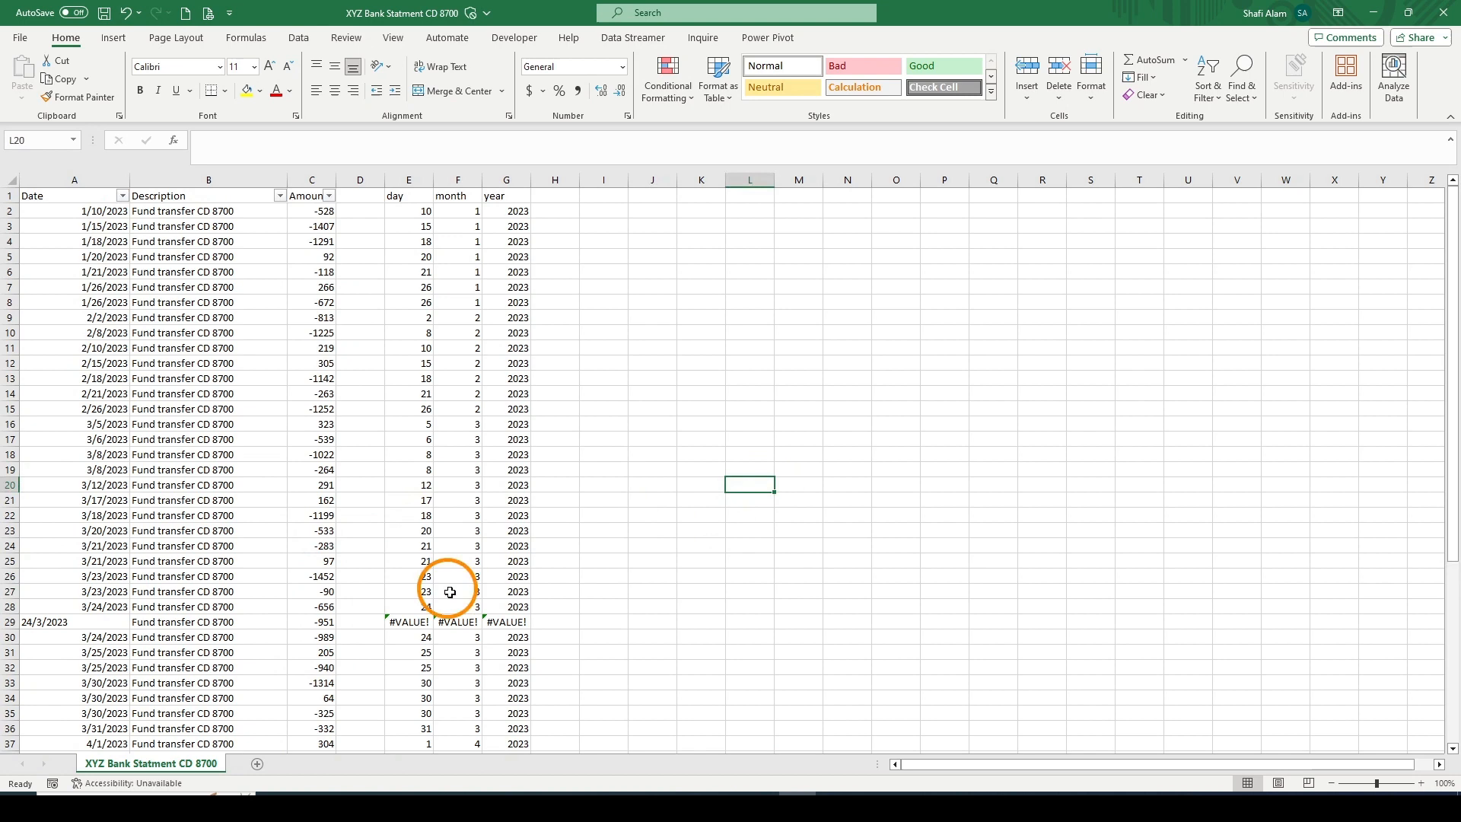
pyautogui.scroll(-6, 453, 593)
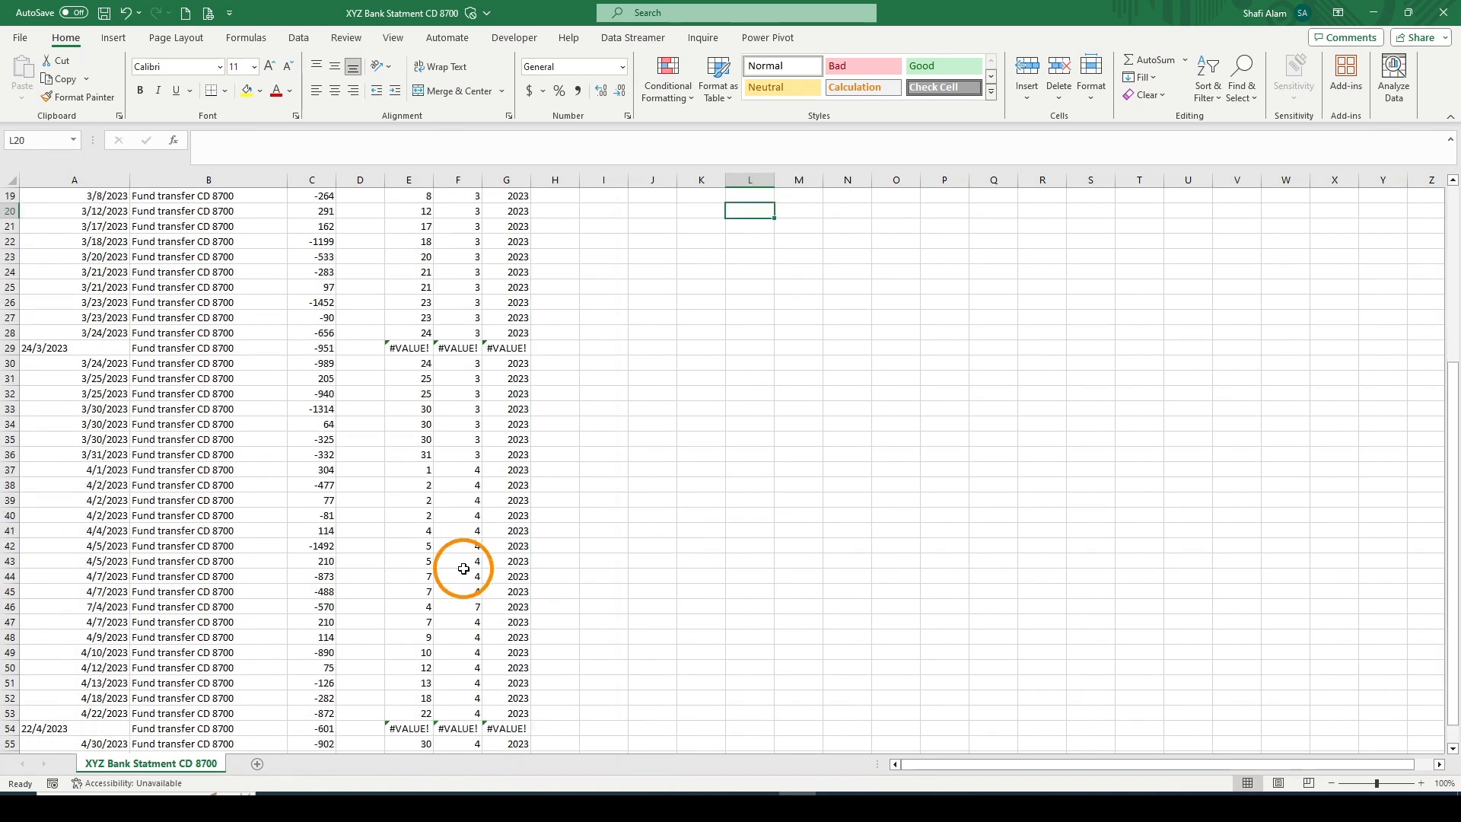
pyautogui.scroll(6, 517, 663)
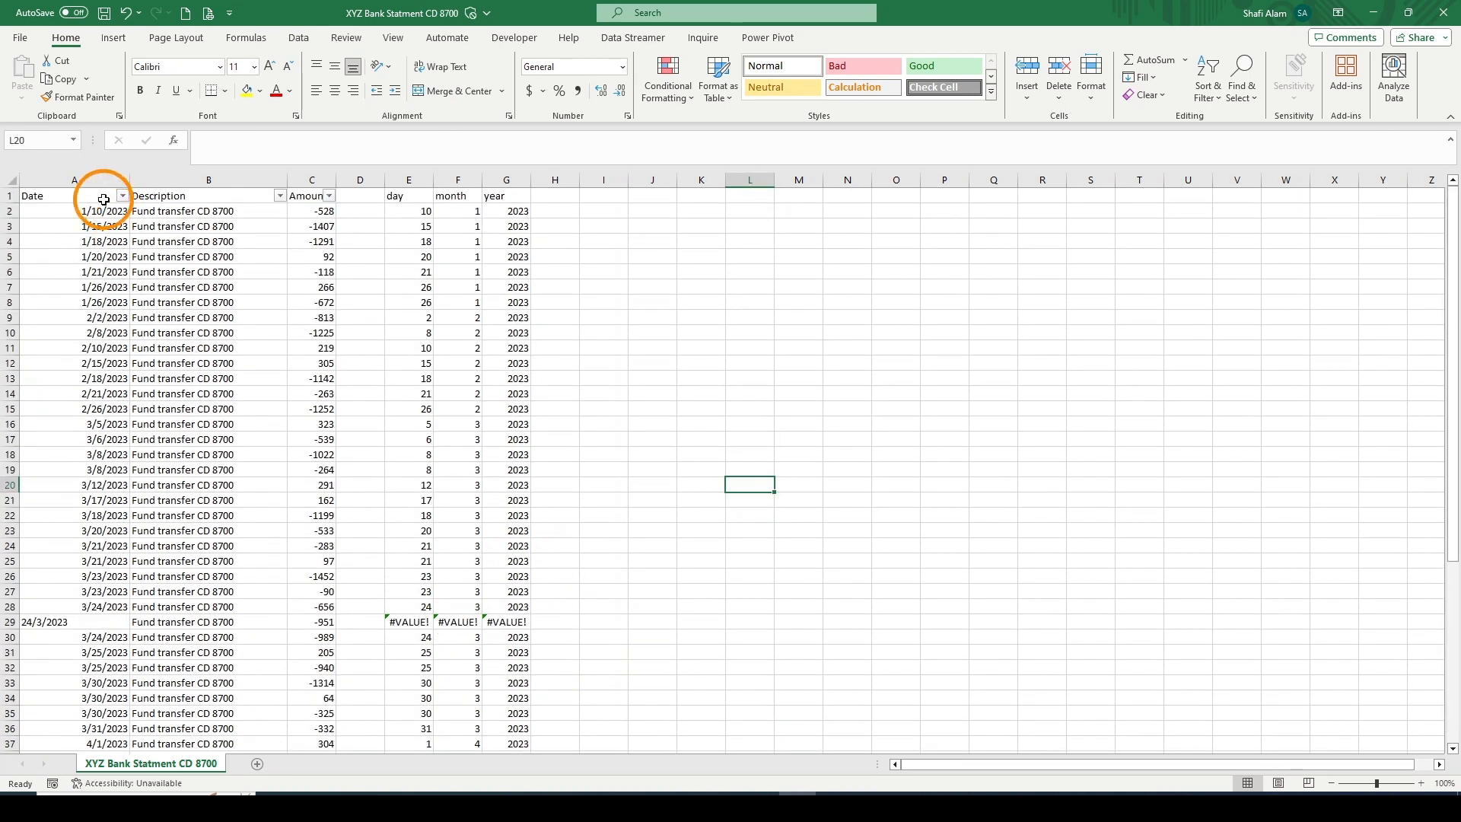
# Check the number format of the Date cells one after another from A2 down to A29.
pyautogui.click(81, 177)
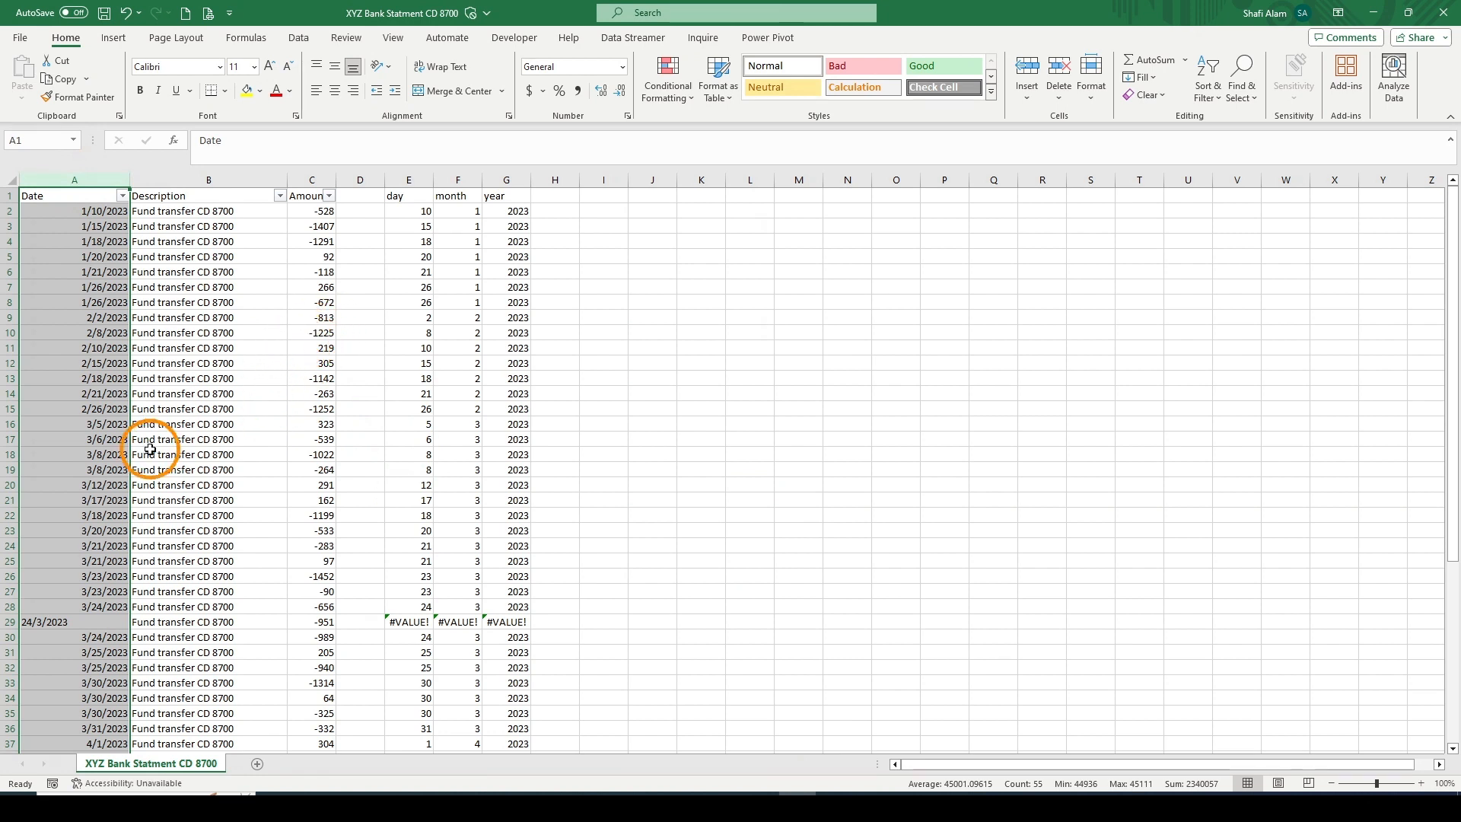
pyautogui.click(95, 452)
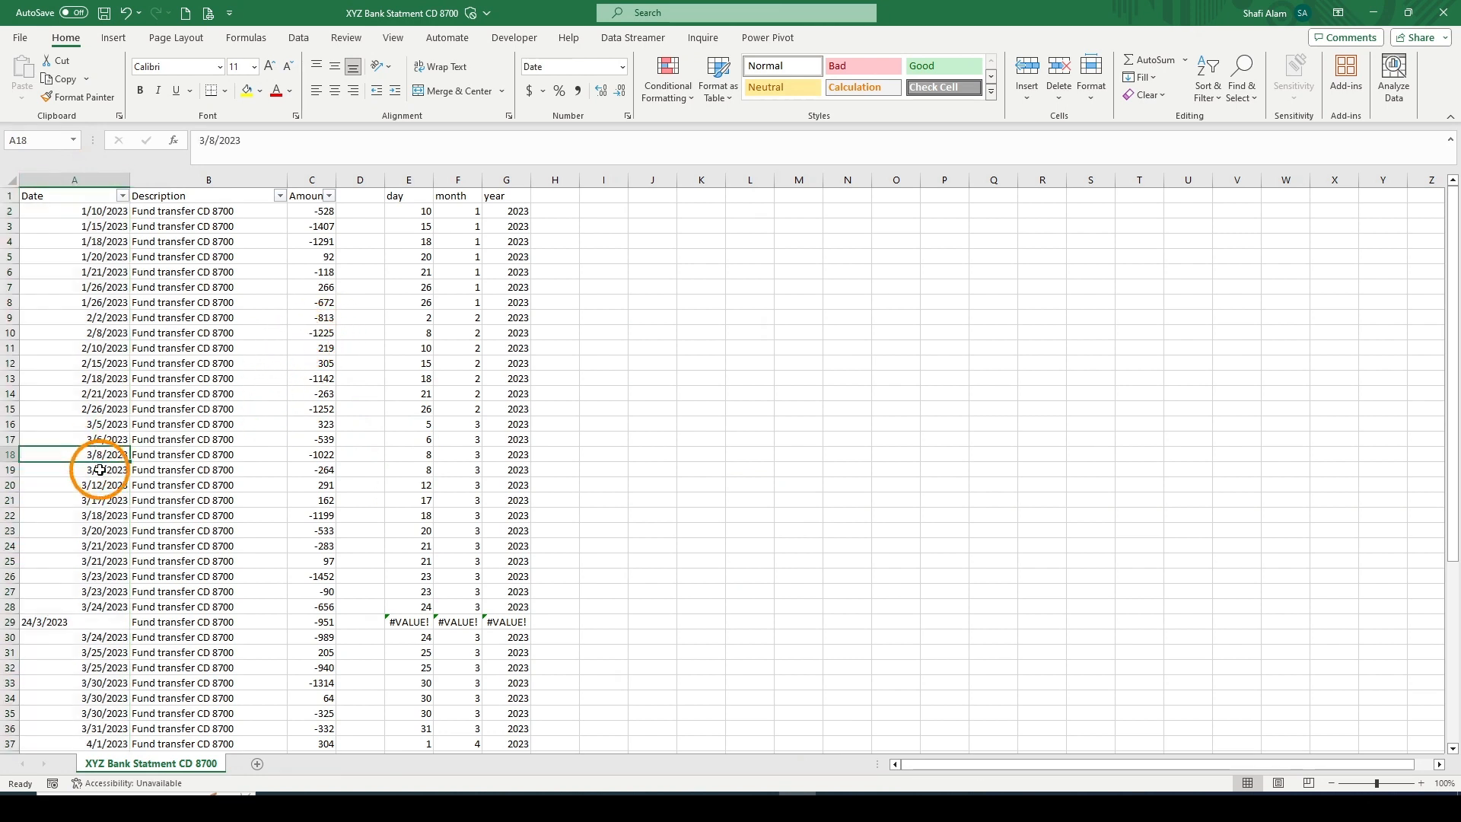
pyautogui.click(90, 213)
pyautogui.press('Down')
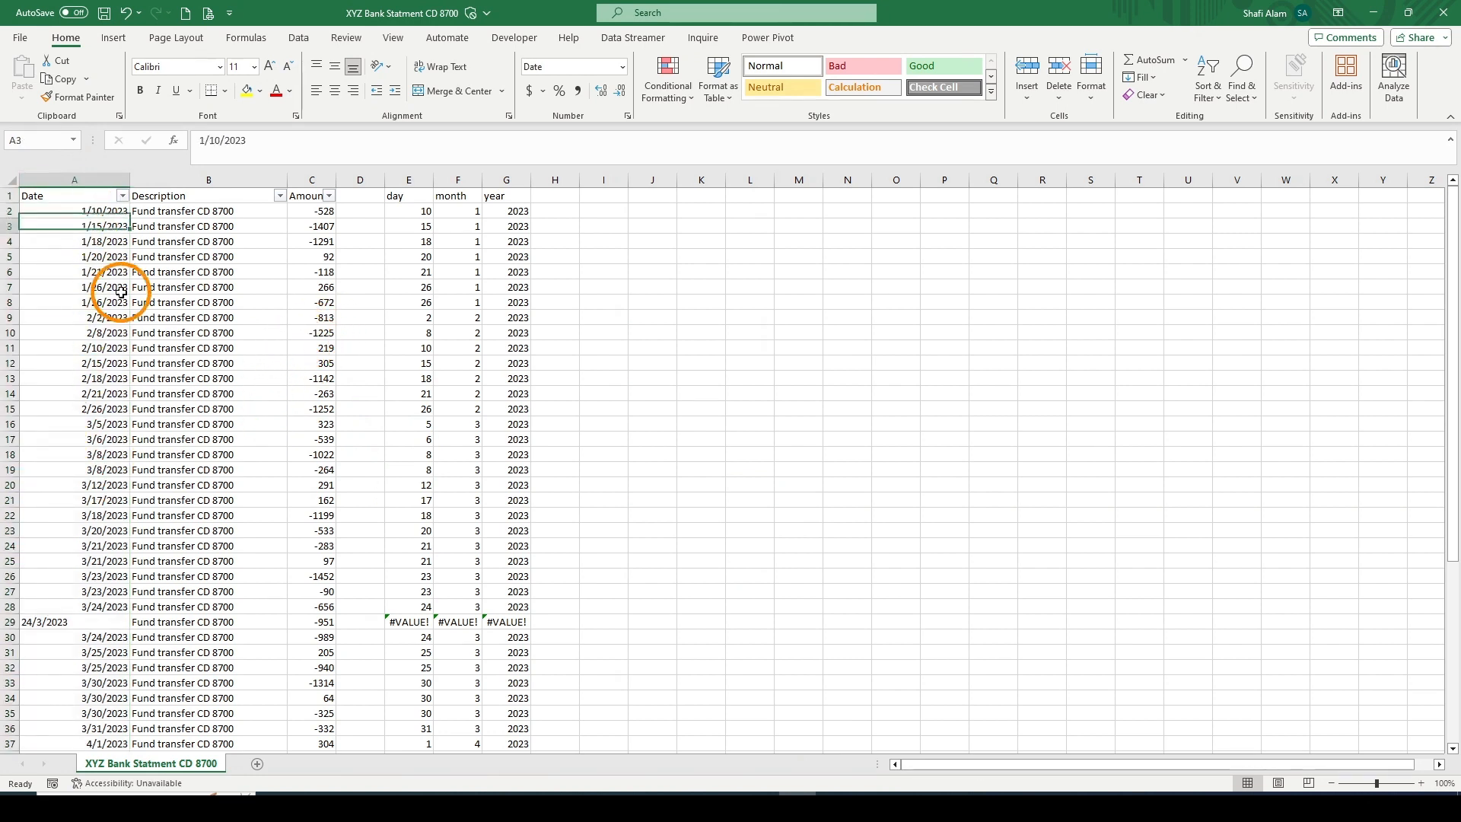
pyautogui.press('Down')
pyautogui.press('Down')
pyautogui.press('Down')
pyautogui.press('Down')
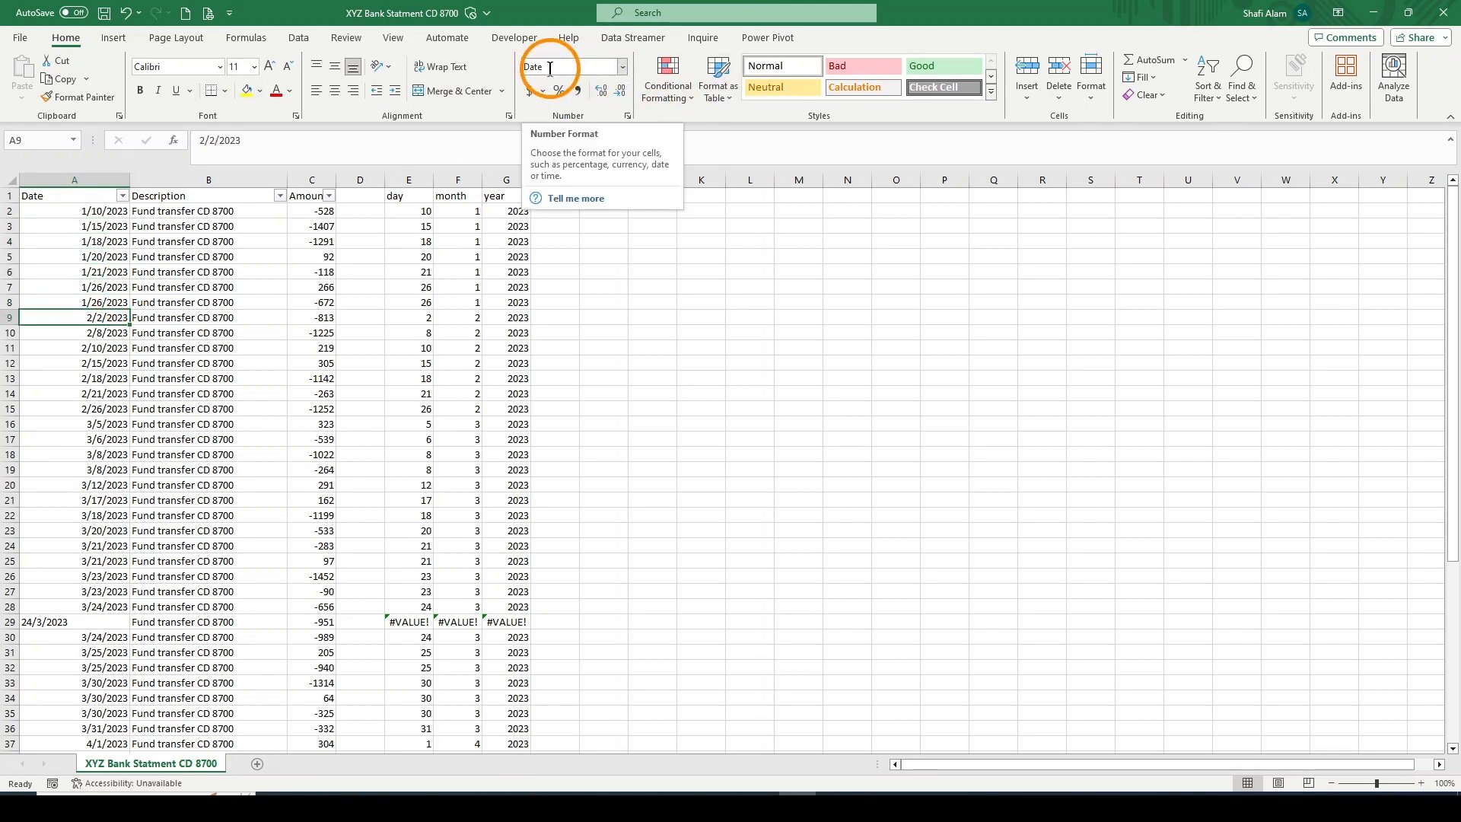
pyautogui.press('Down')
pyautogui.press('Down')
pyautogui.press('Down')
pyautogui.press('Down')
pyautogui.press('Down')
pyautogui.press('Down')
pyautogui.press('Down')
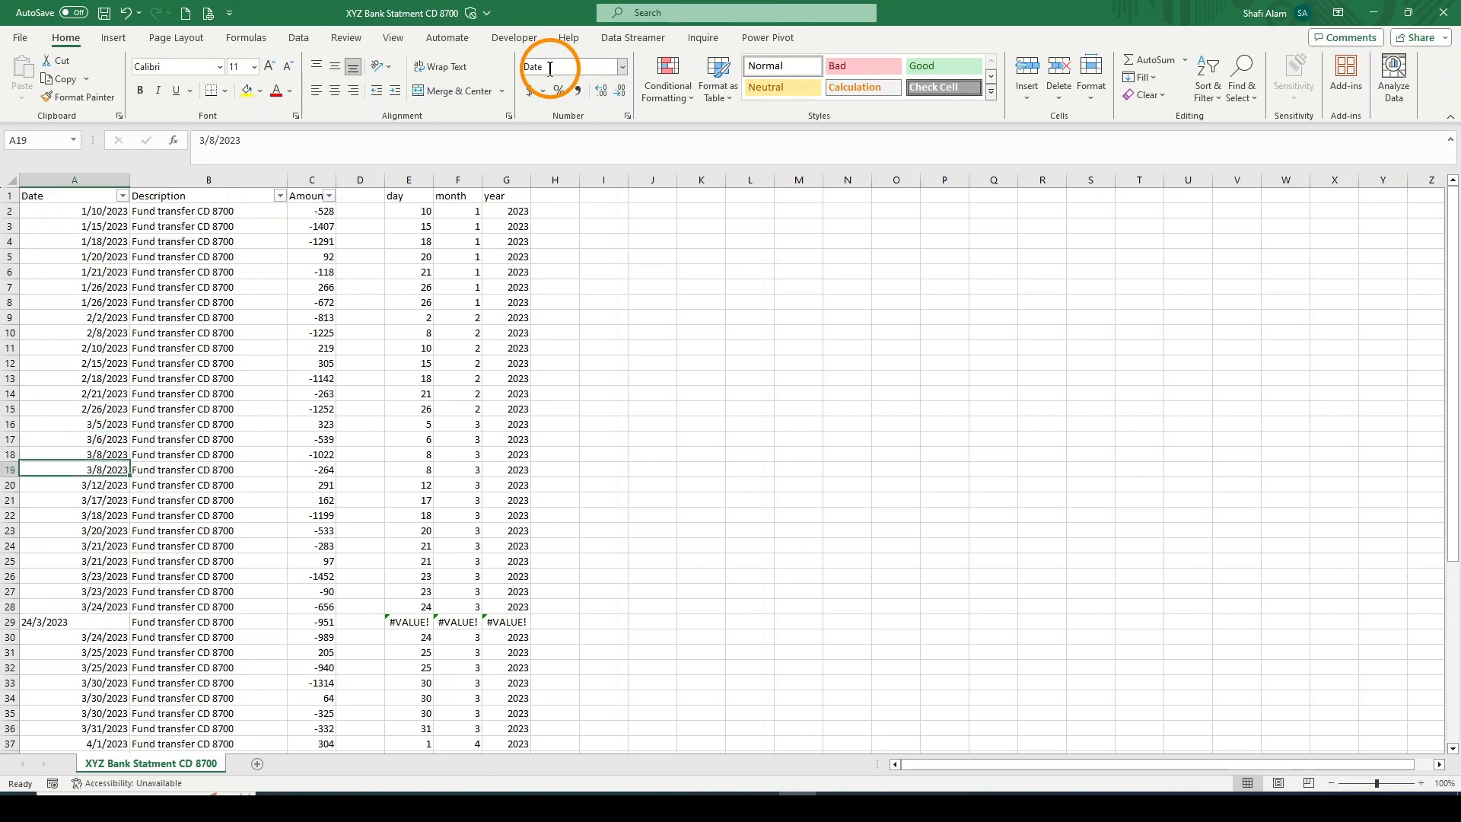
pyautogui.press('Down')
pyautogui.press('Down')
pyautogui.press('Down')
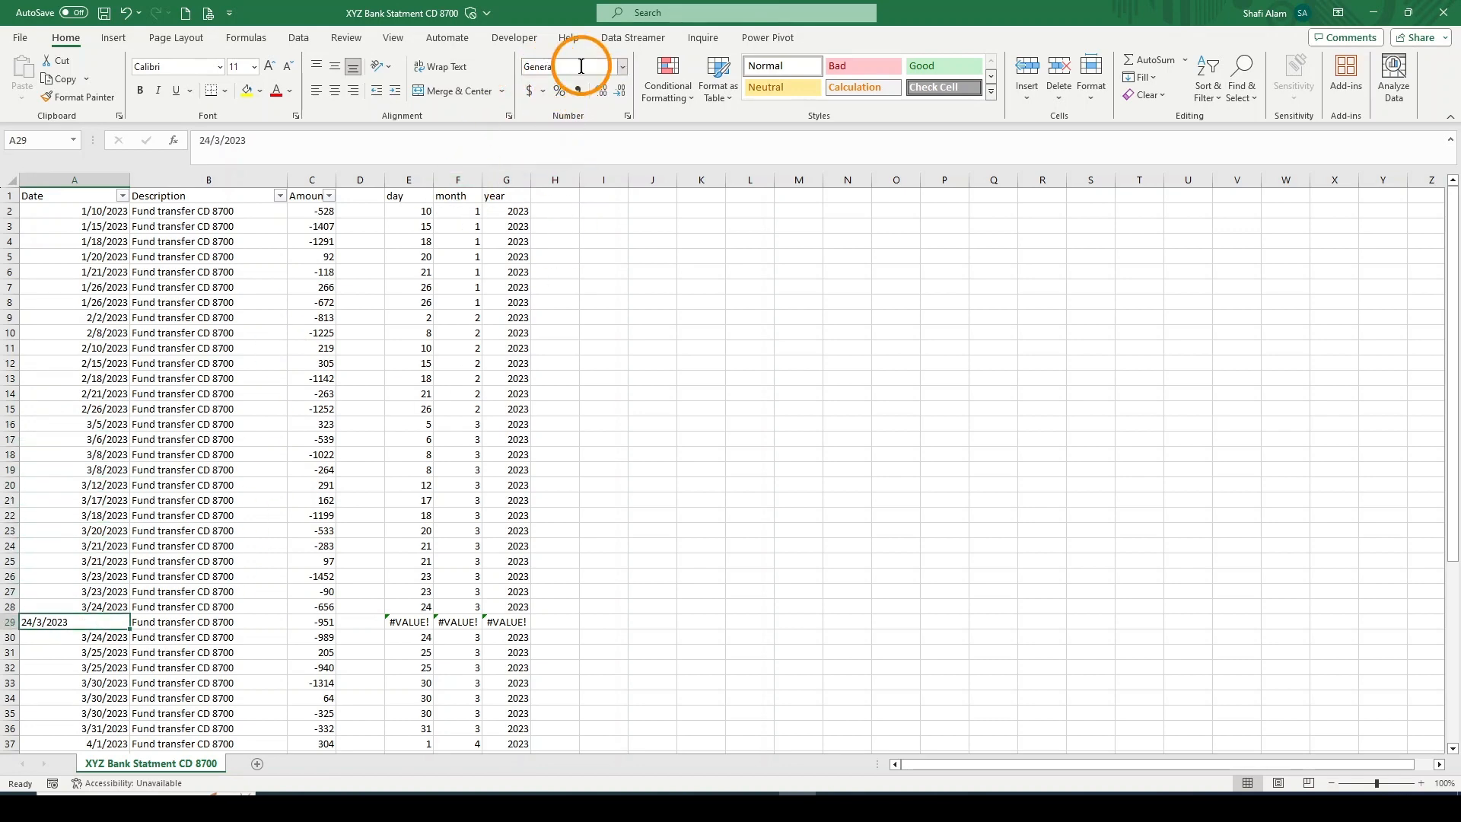
# Check the number format of the April Date cells from A43 down to A54.
pyautogui.scroll(-8, 418, 241)
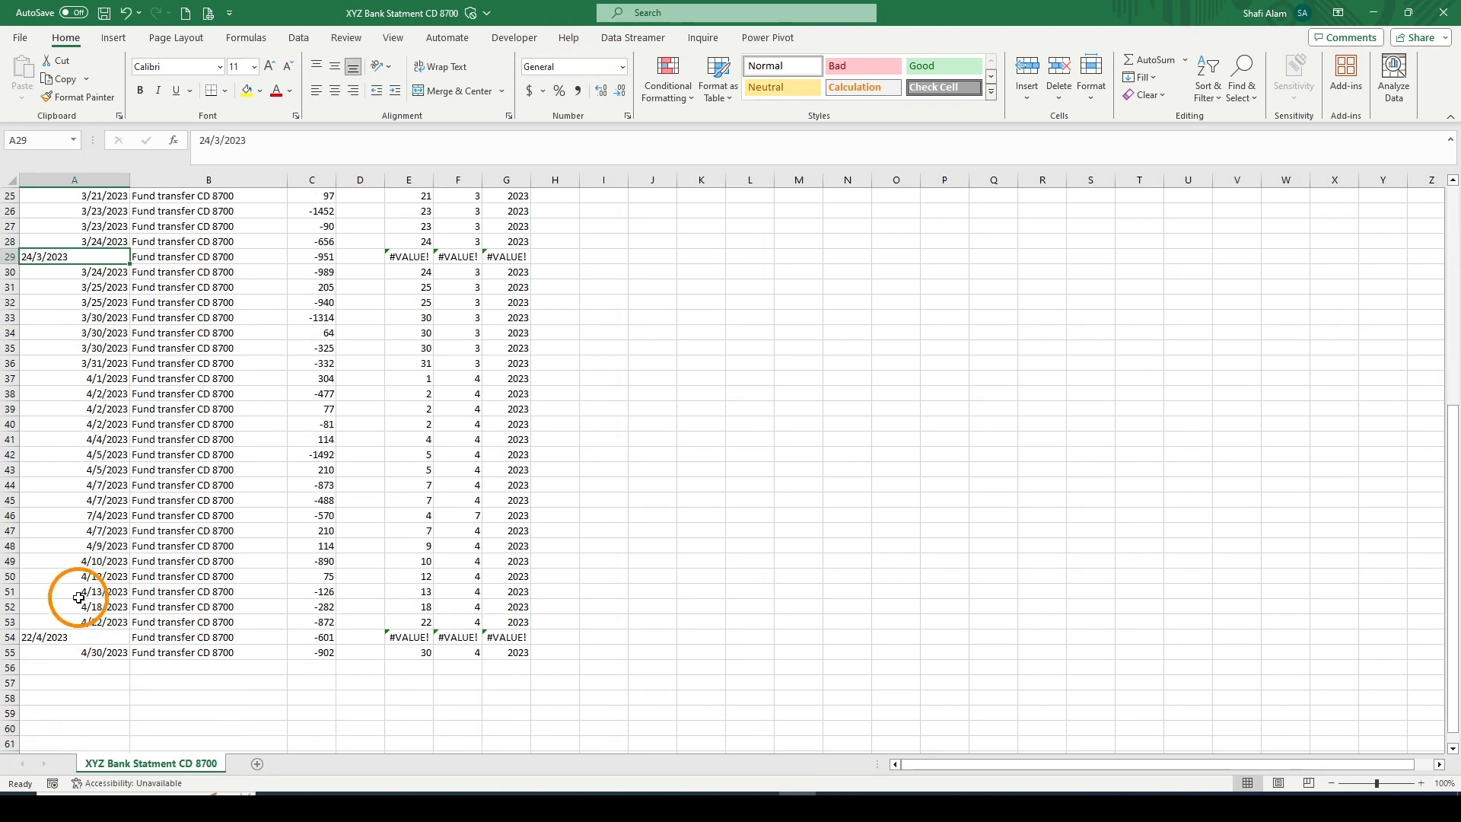
pyautogui.click(94, 467)
pyautogui.press('Down')
pyautogui.press('Down')
pyautogui.press('Down')
pyautogui.press('Down')
pyautogui.press('Down')
pyautogui.press('Down')
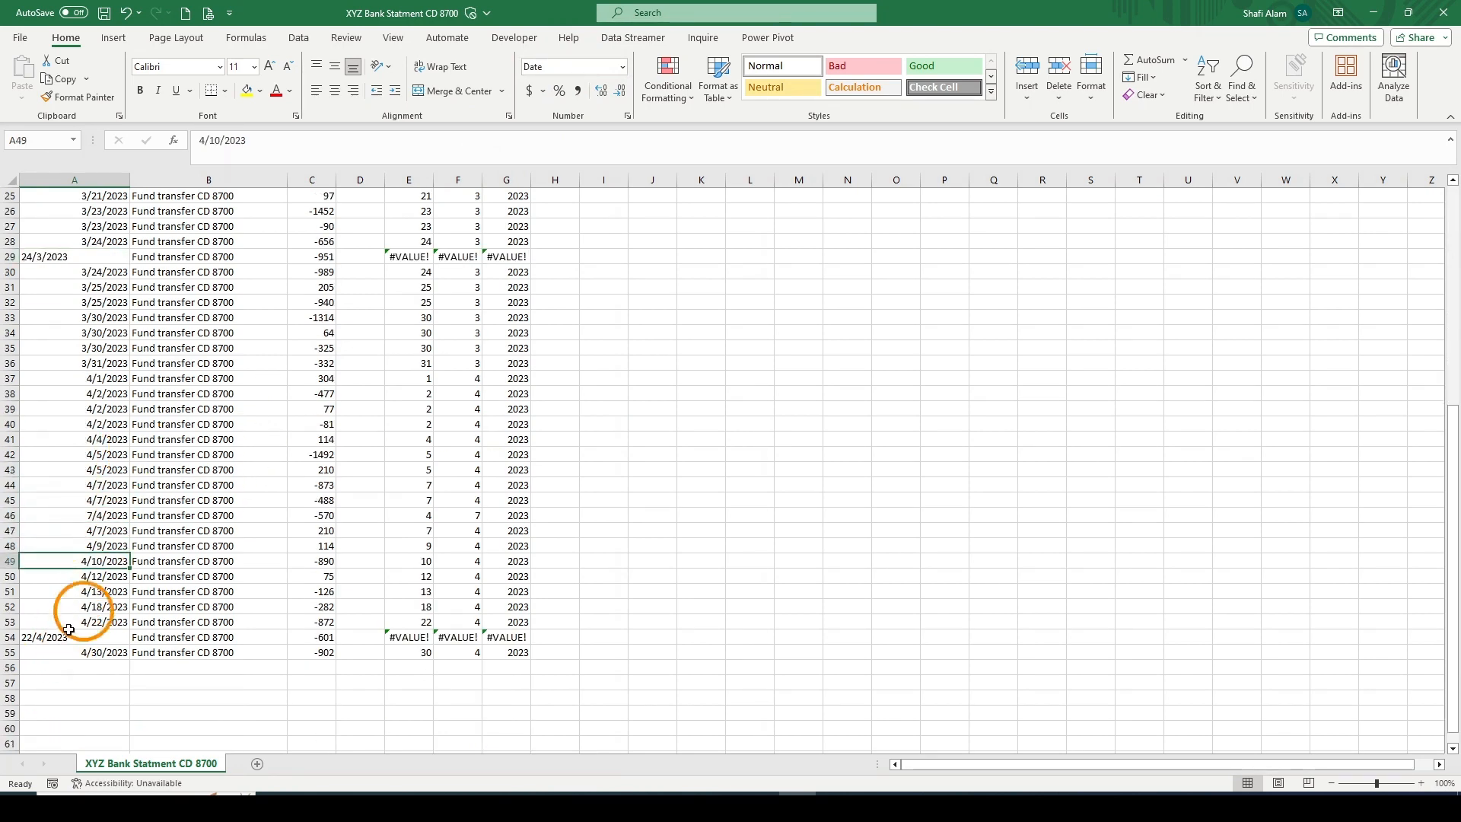
pyautogui.click(42, 637)
pyautogui.scroll(8, 278, 456)
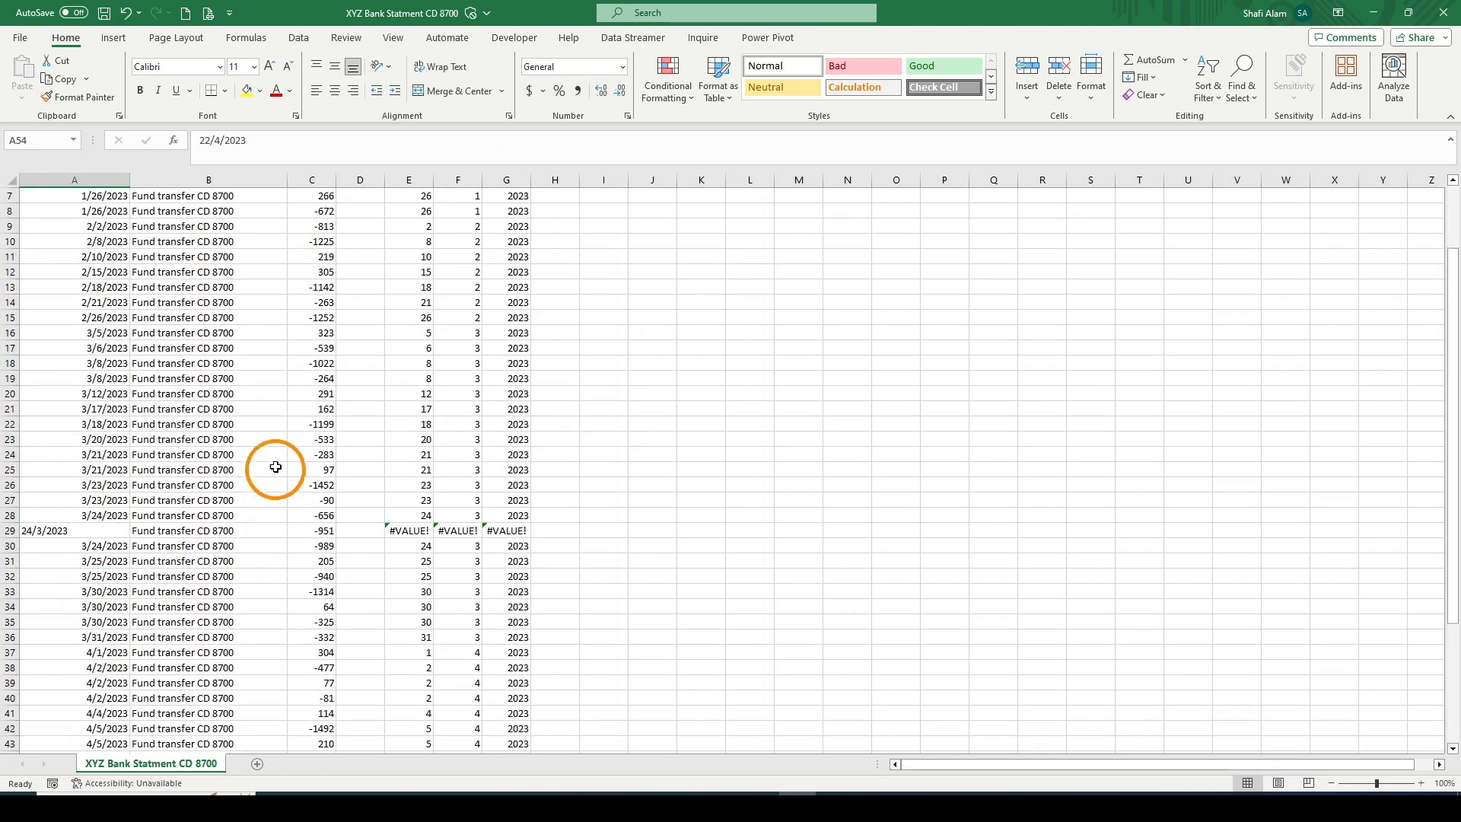
# Set the number format of the whole Date column to General.
pyautogui.click(77, 180)
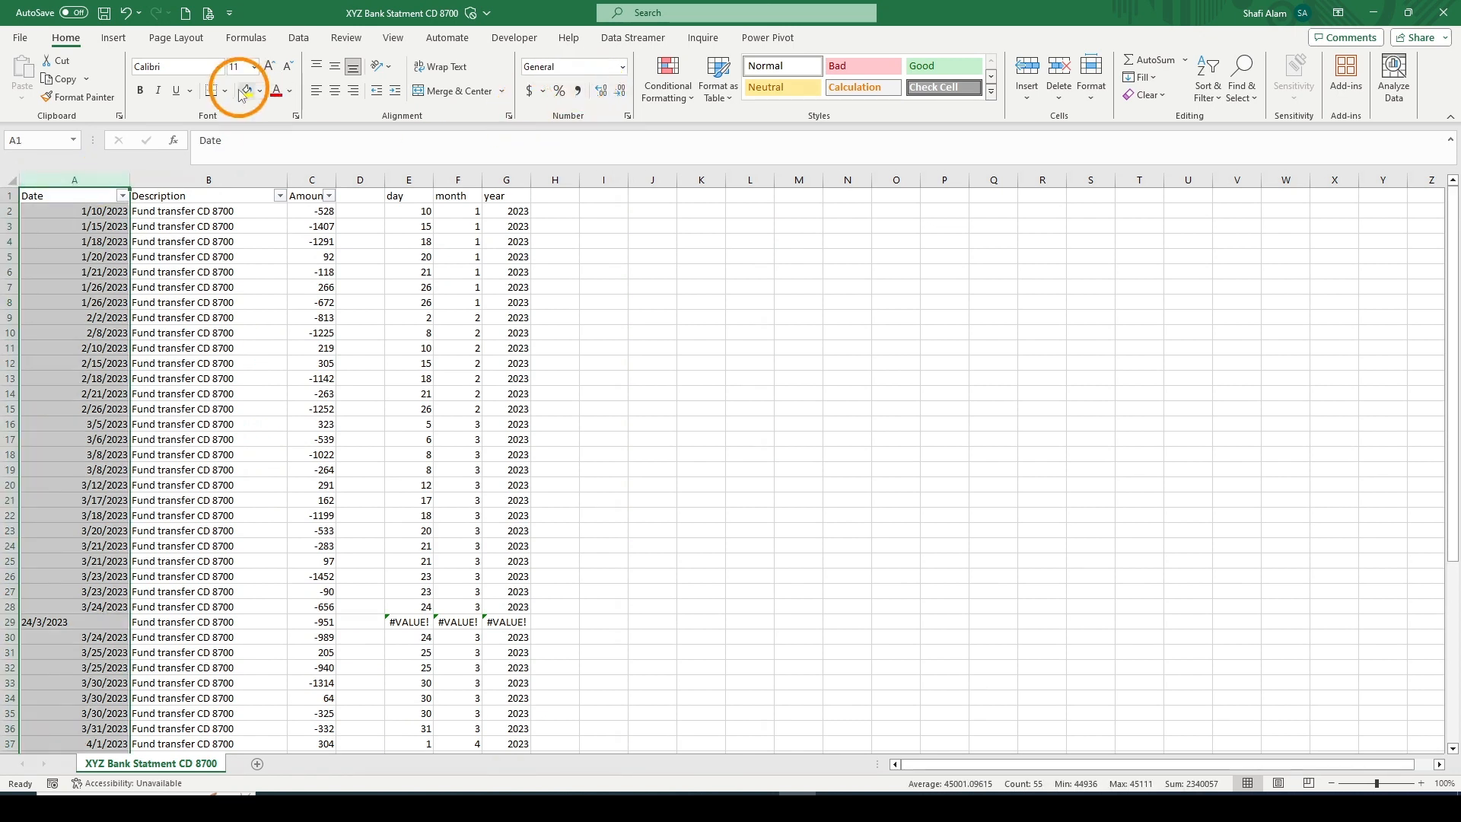
pyautogui.click(624, 70)
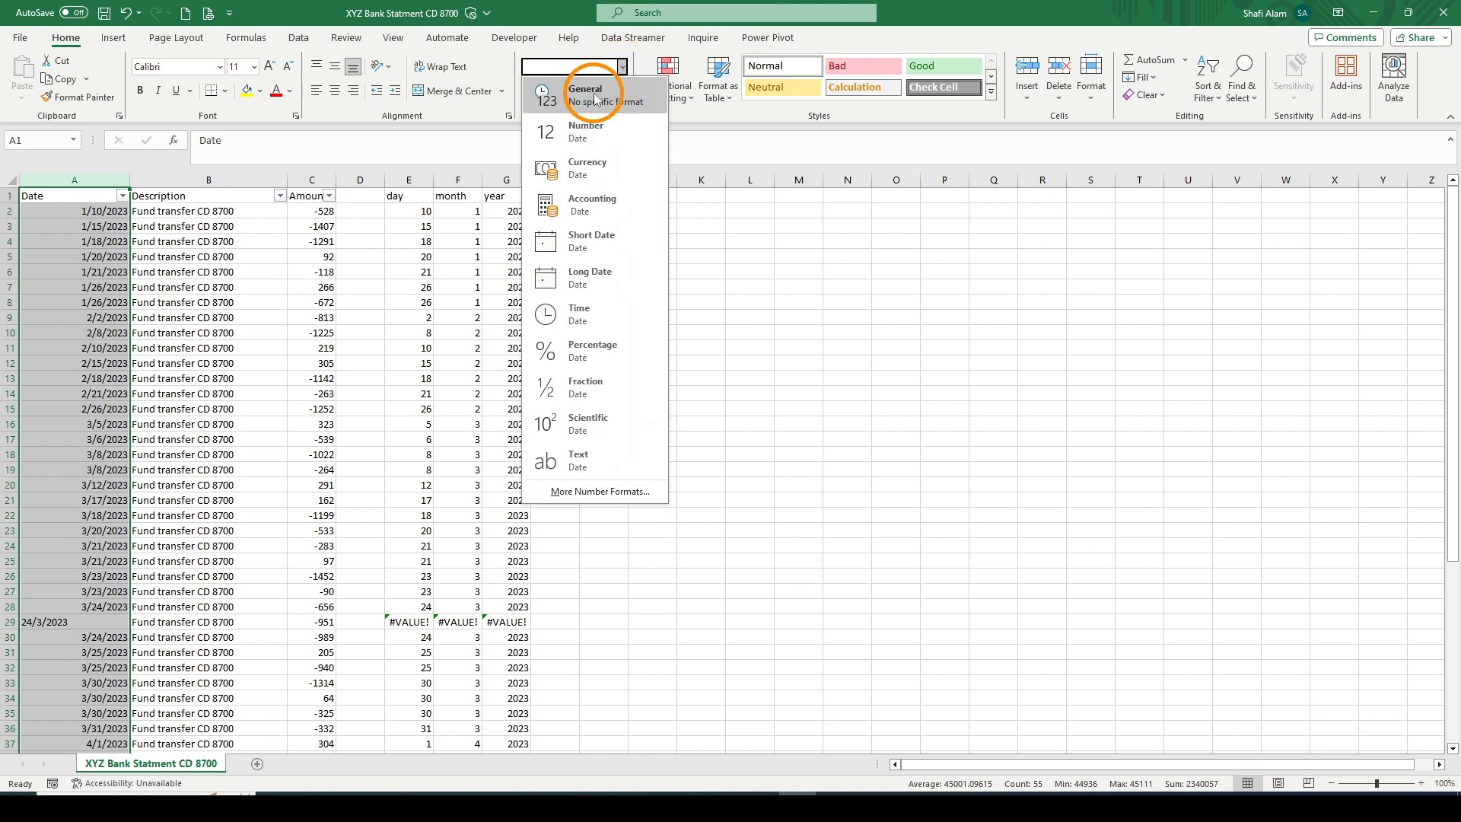
pyautogui.click(593, 93)
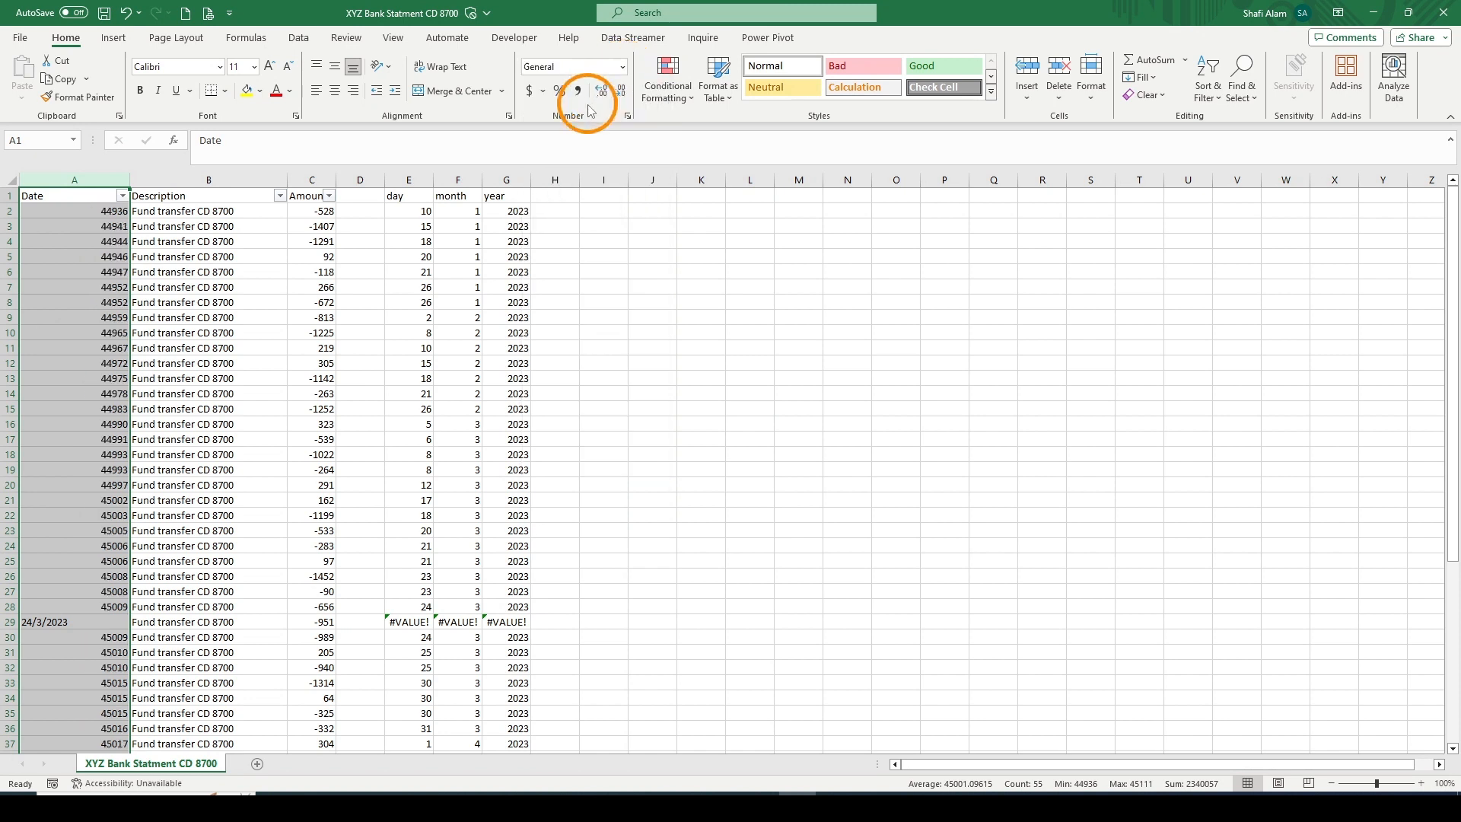
# Set the number format of the whole Date column to Text.
pyautogui.click(623, 69)
pyautogui.click(579, 459)
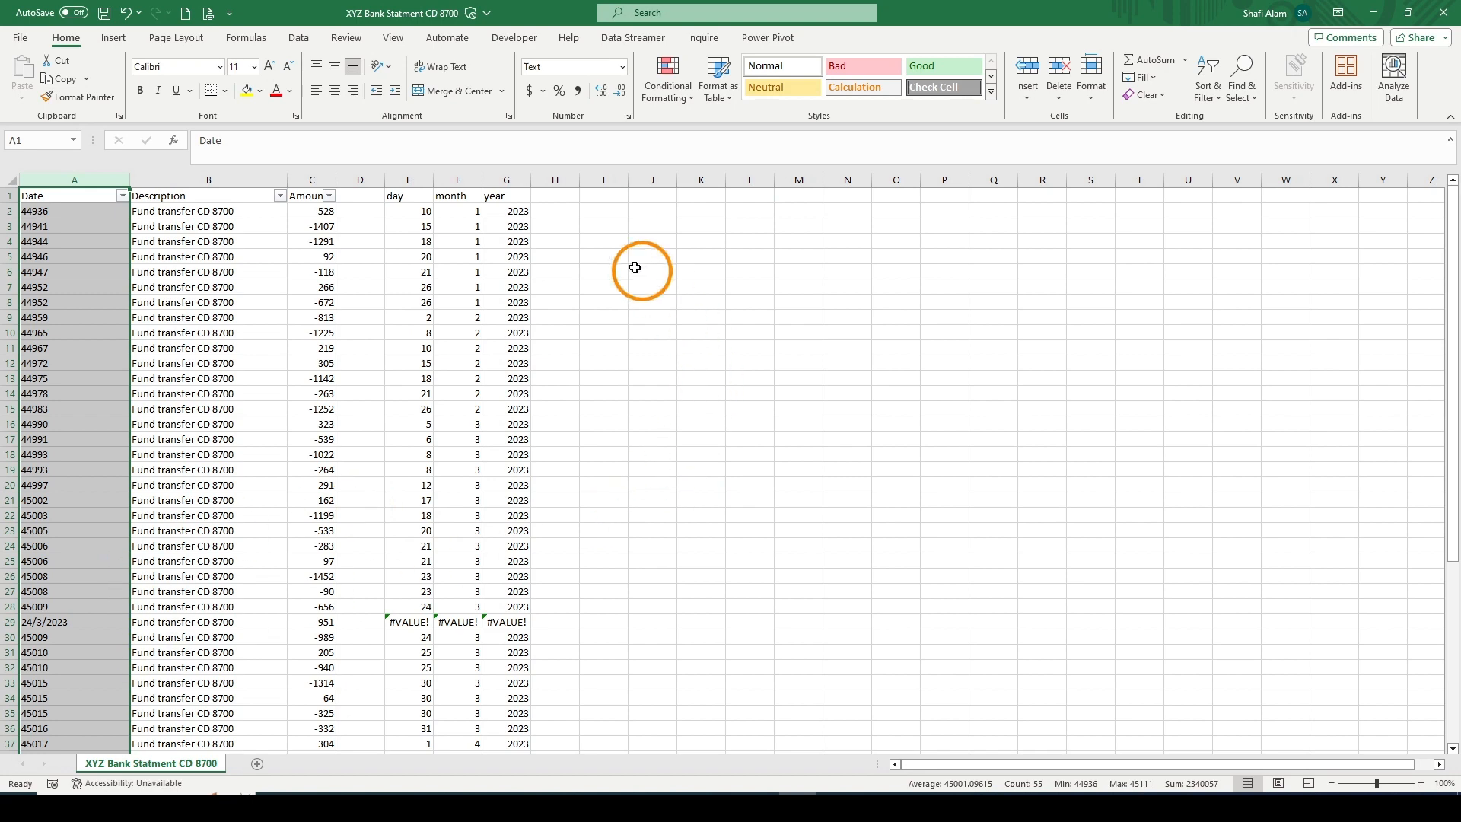
# Try to convert the Date column in place with Text to Columns, delimited, using the DMY date format.
pyautogui.click(299, 38)
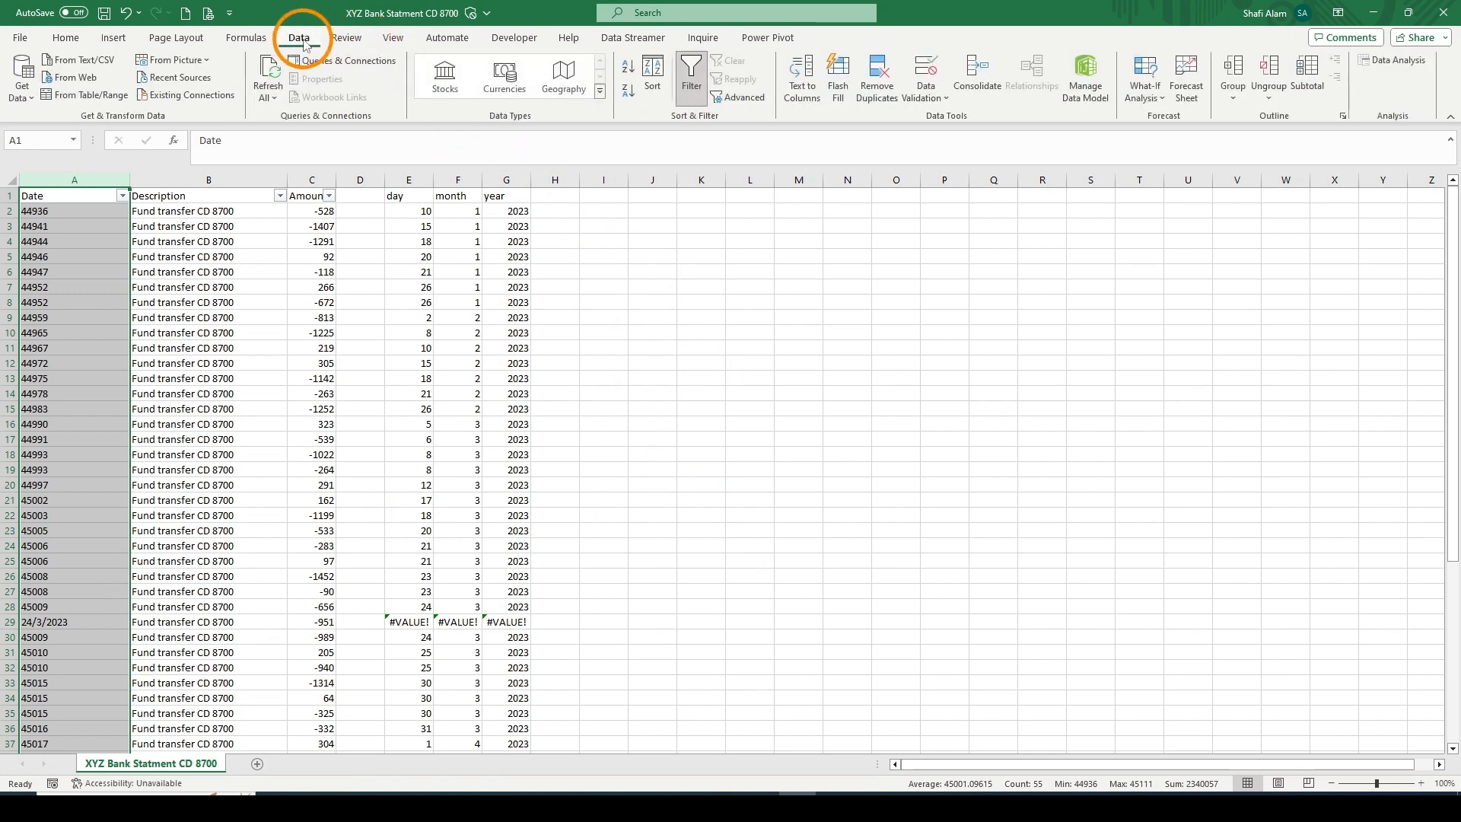
pyautogui.click(803, 91)
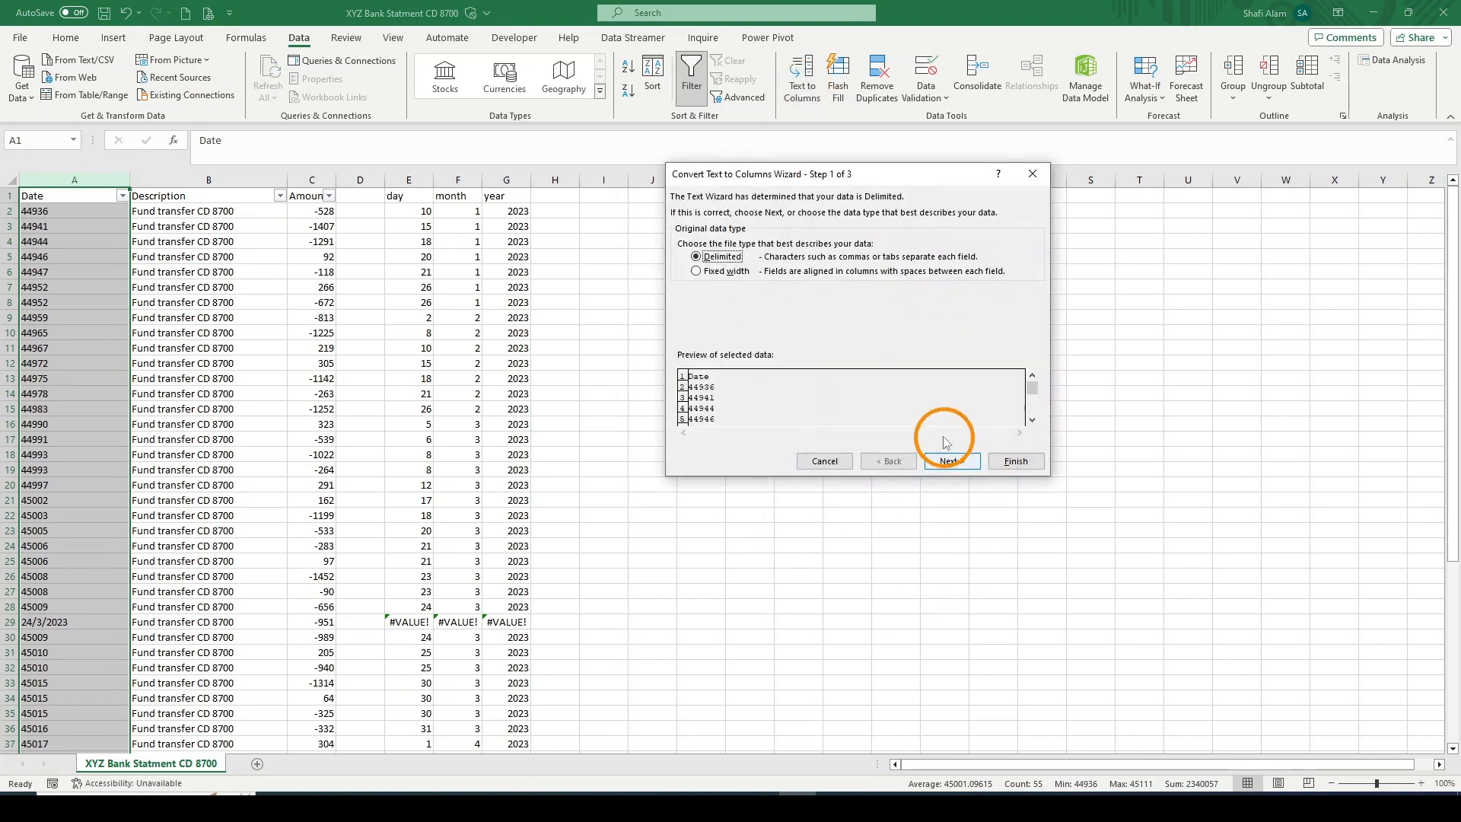
pyautogui.click(956, 464)
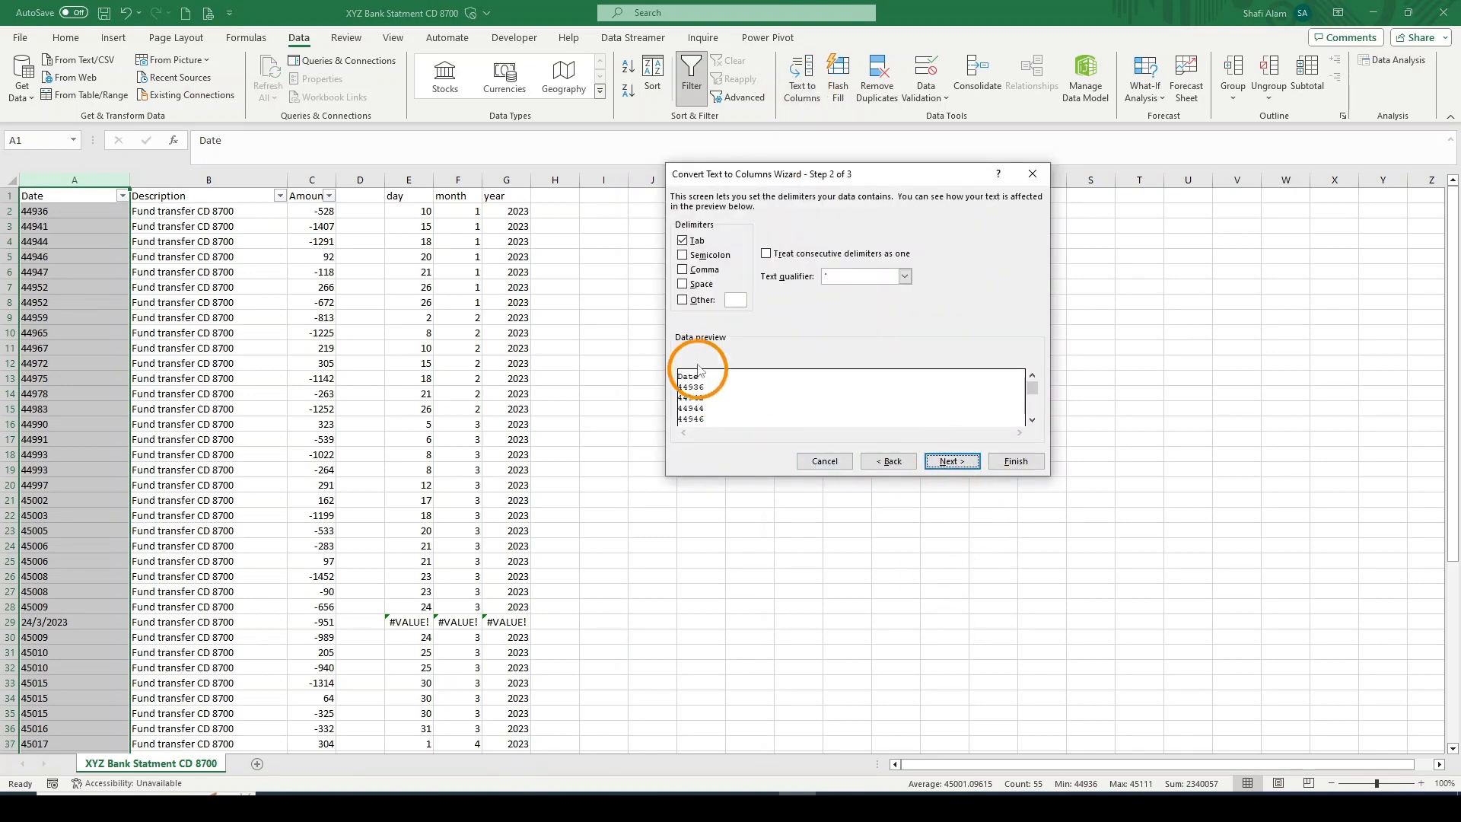
pyautogui.click(952, 461)
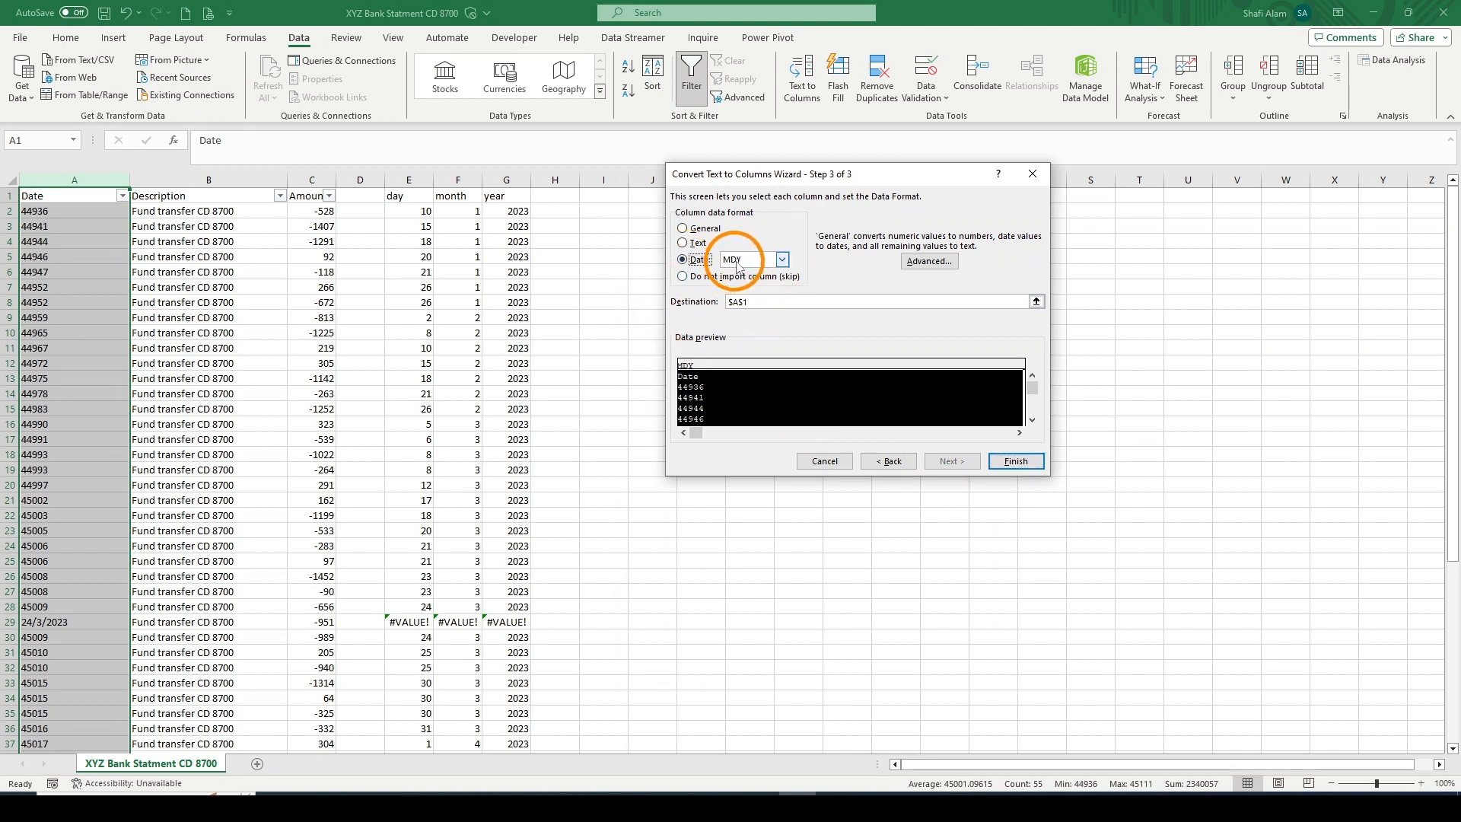
pyautogui.click(783, 262)
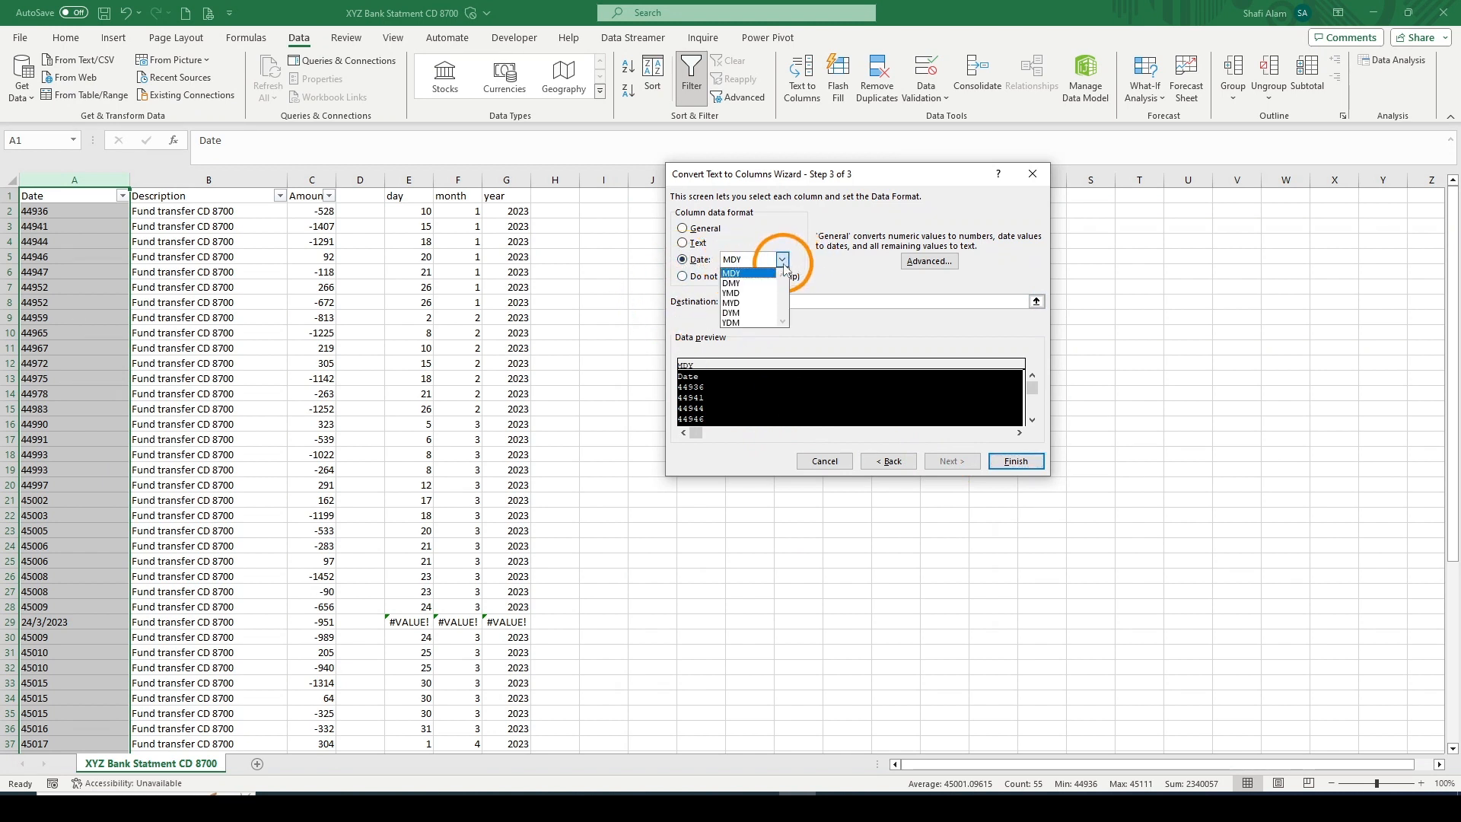
pyautogui.click(744, 283)
pyautogui.click(1016, 461)
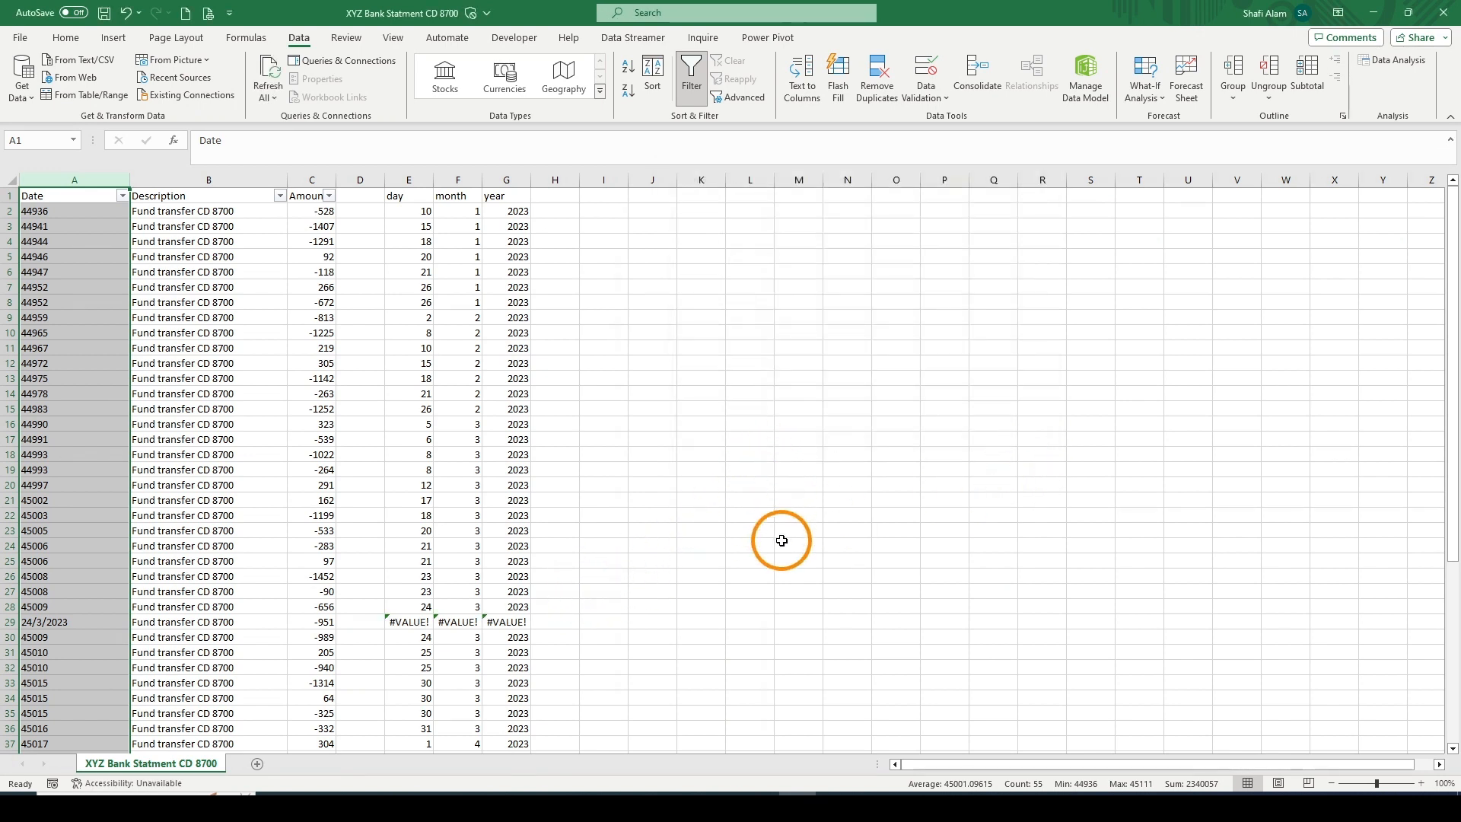
# Run Text to Columns on the Date column again as delimited data with the column data format Date: DMY.
pyautogui.click(801, 95)
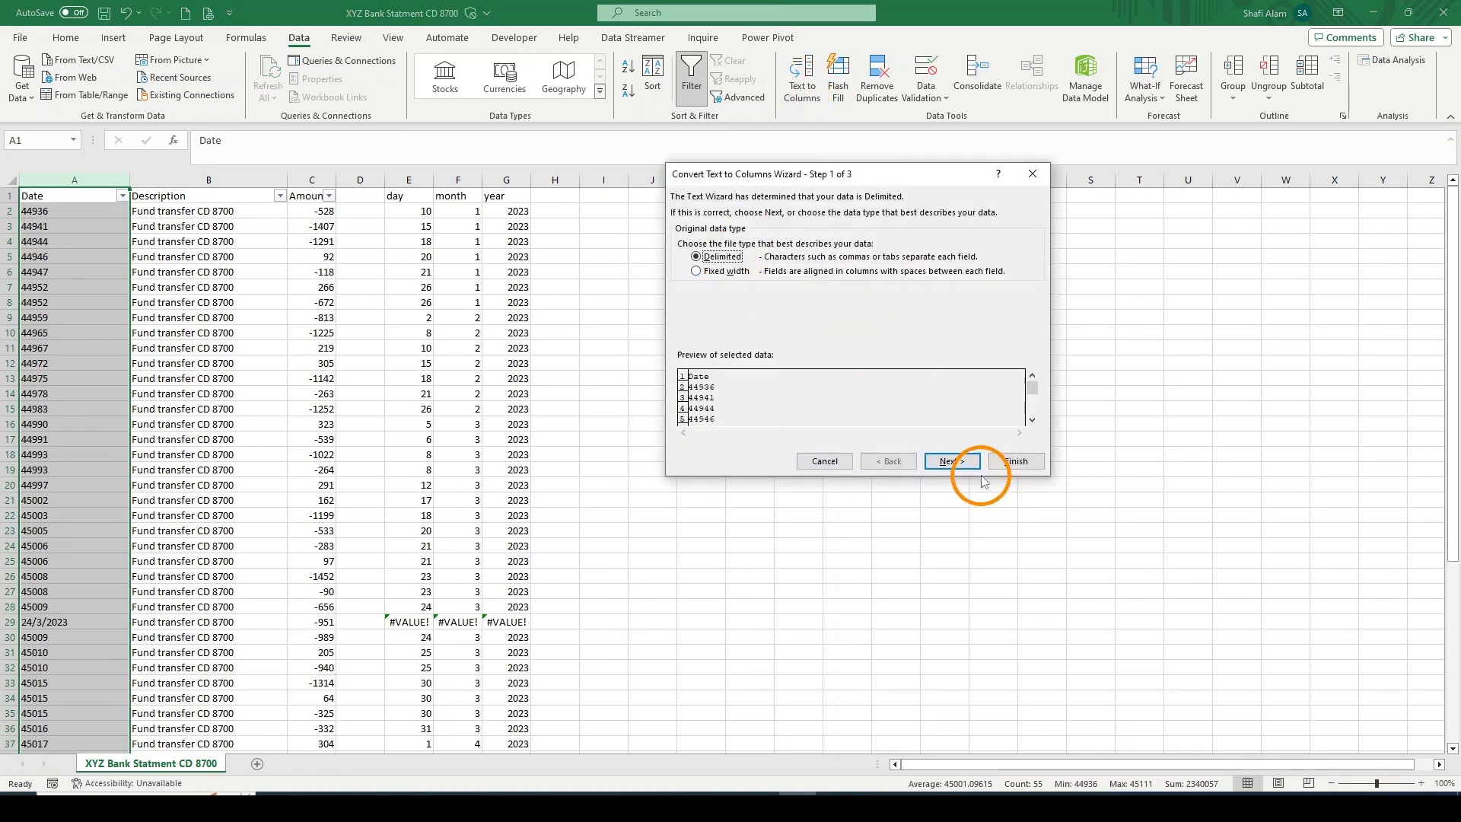
pyautogui.click(953, 461)
pyautogui.click(952, 461)
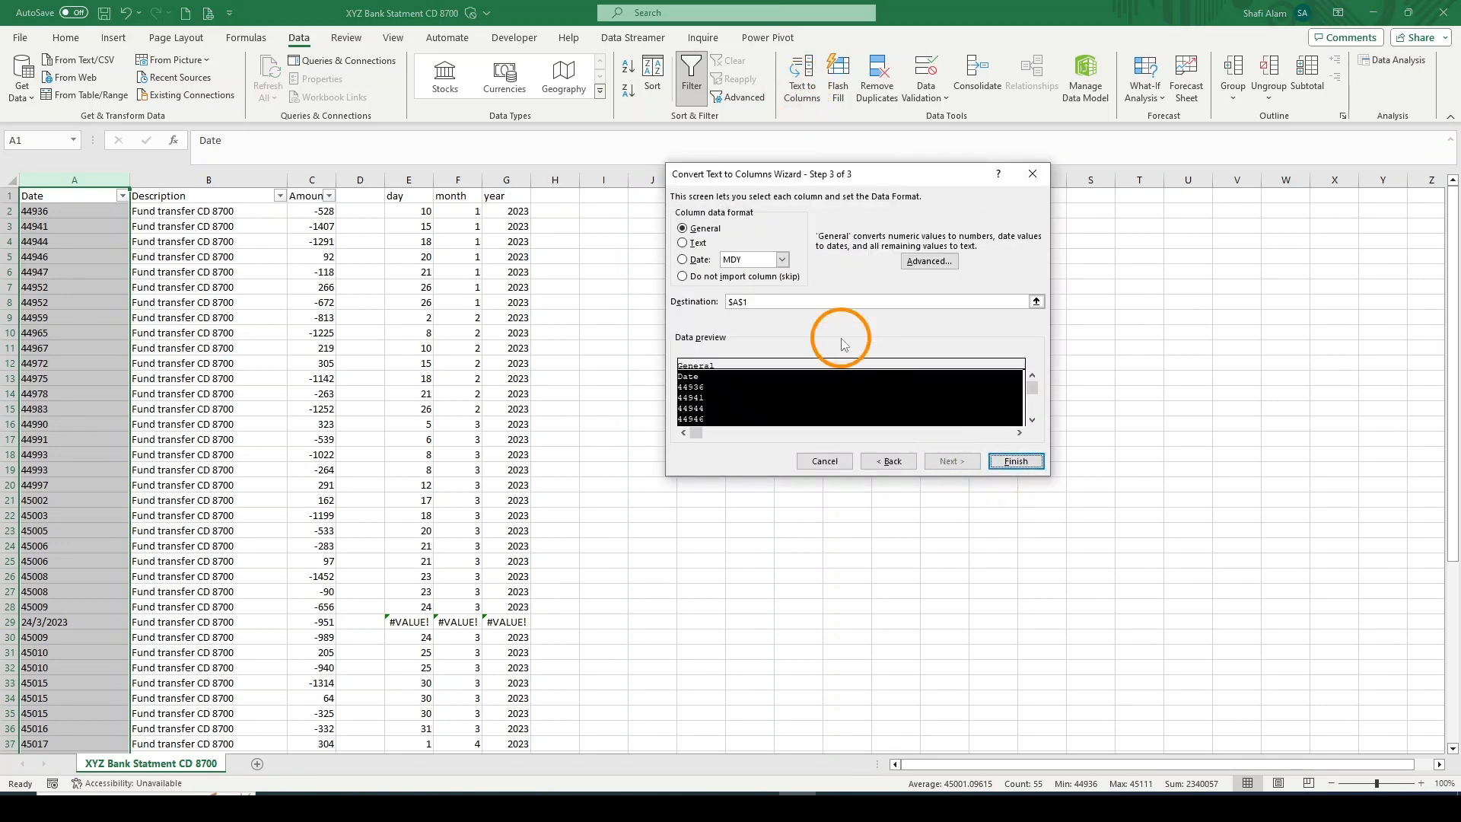
pyautogui.click(711, 264)
pyautogui.click(780, 260)
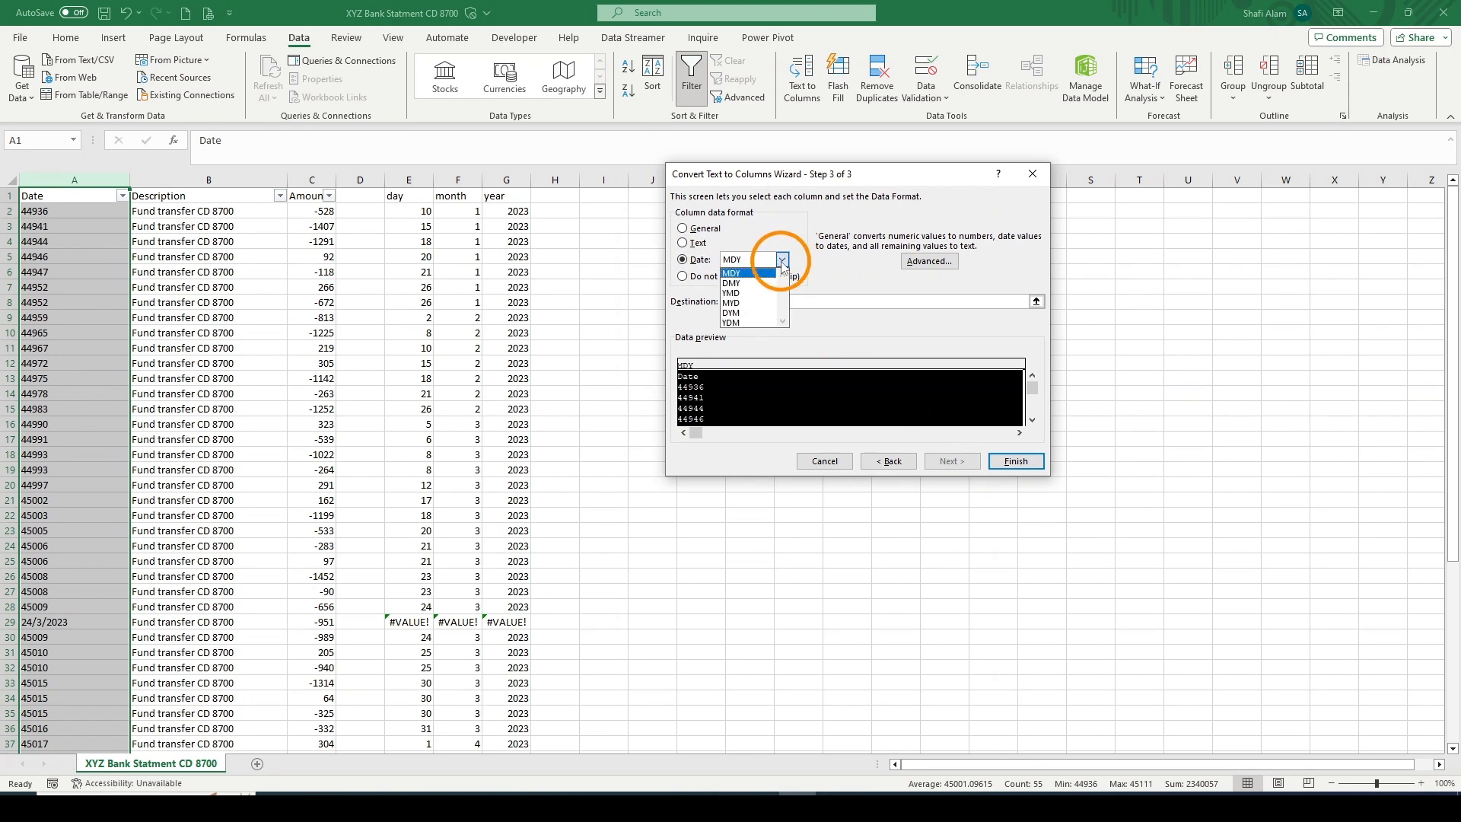
pyautogui.click(742, 287)
pyautogui.click(1004, 464)
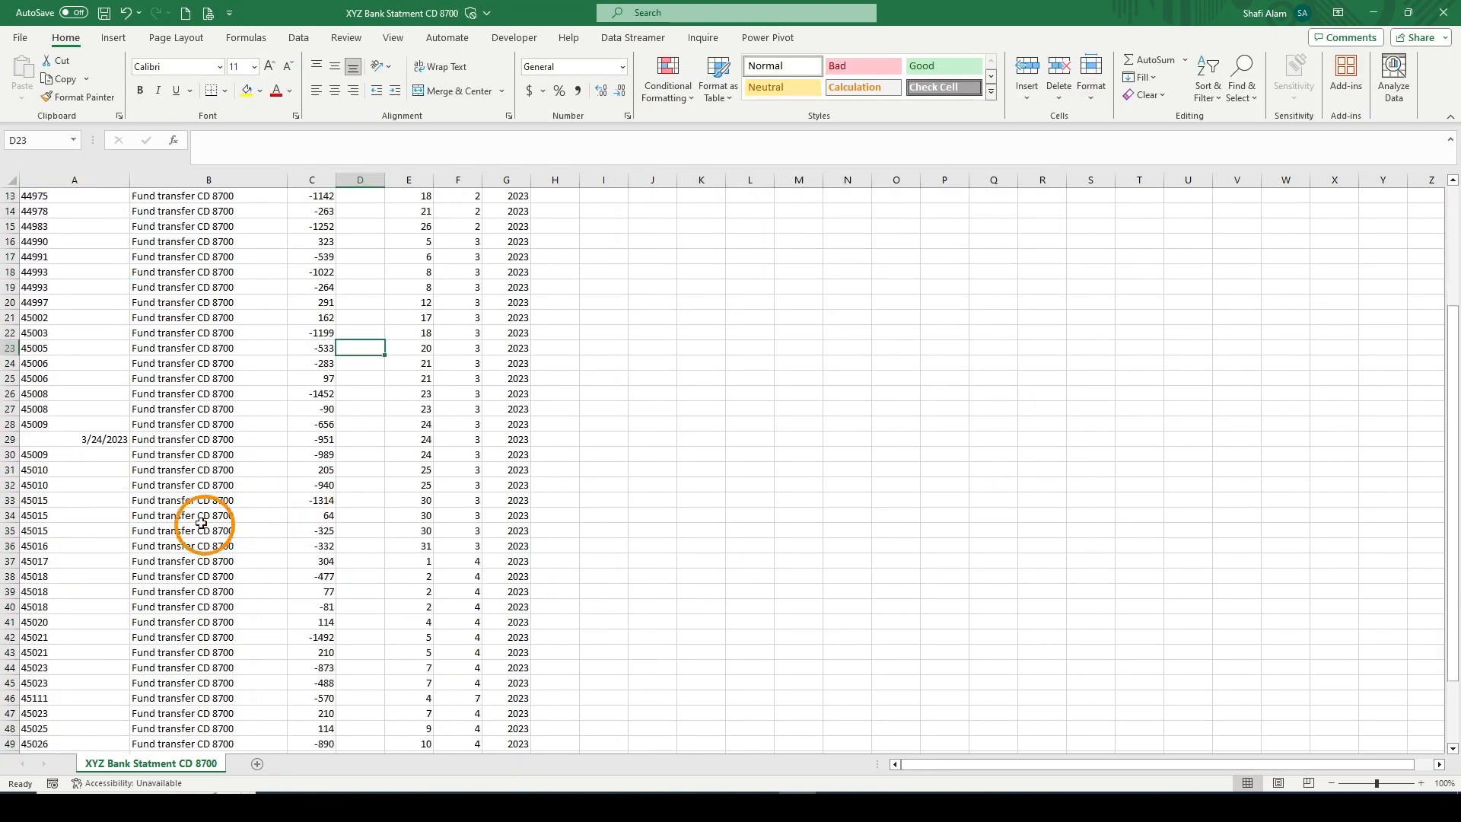
# Check the converted dates in cells A29 and A54.
pyautogui.click(98, 439)
pyautogui.scroll(-3, 426, 447)
pyautogui.scroll(-1, 426, 447)
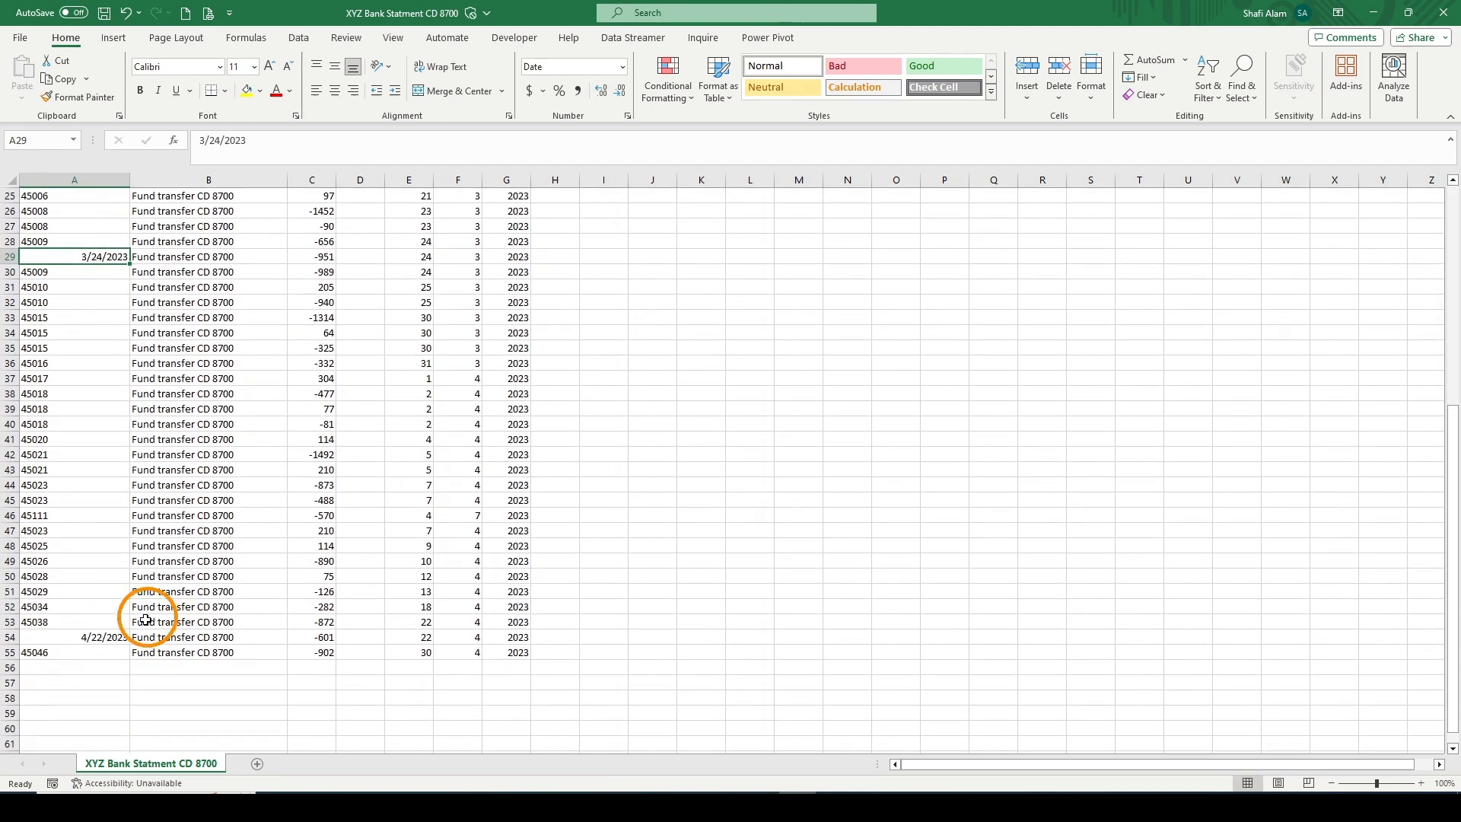
pyautogui.click(107, 637)
pyautogui.scroll(8, 383, 641)
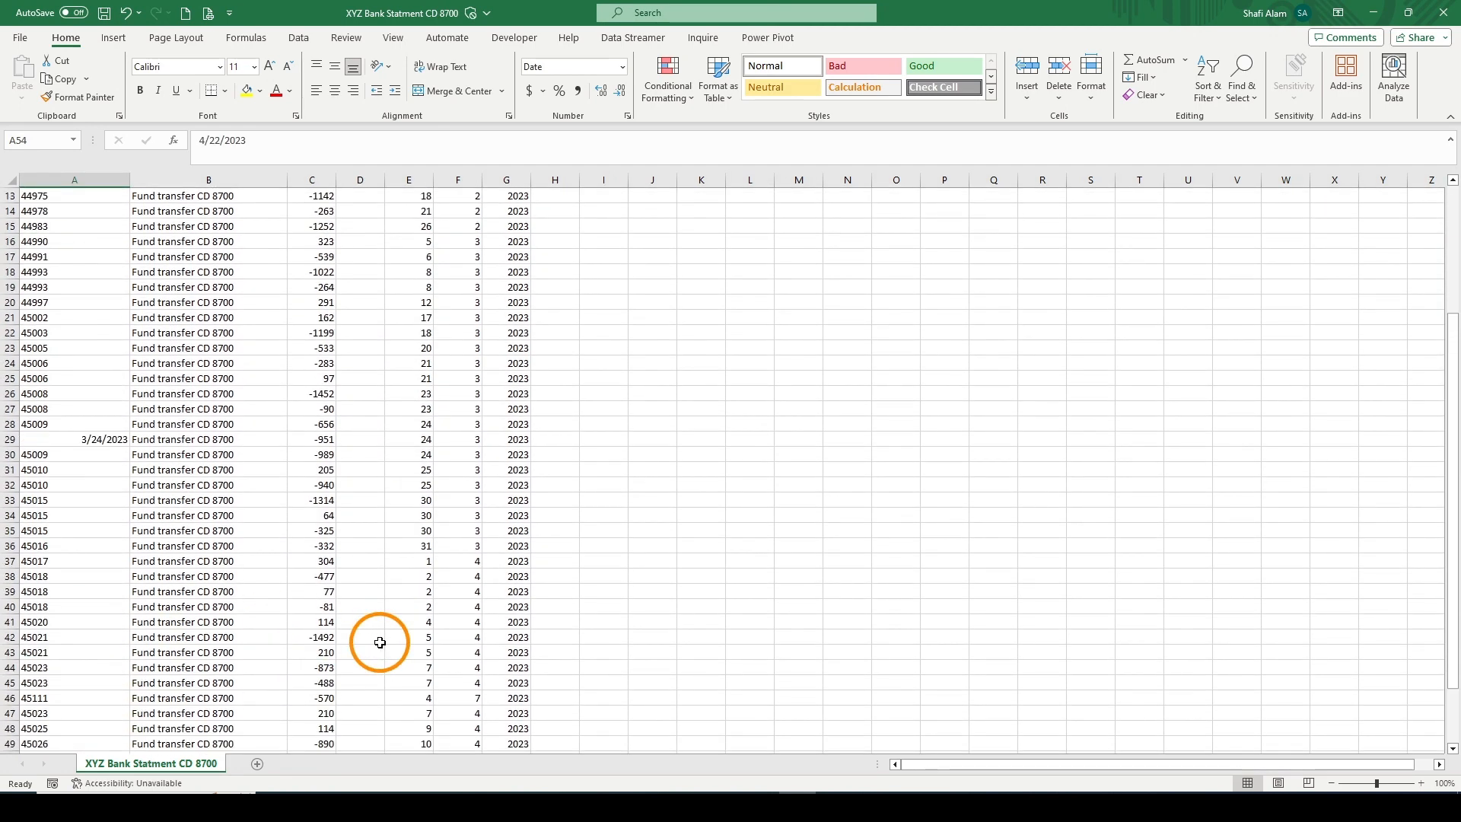
# Set the number format of the whole Date column to Short Date.
pyautogui.click(80, 181)
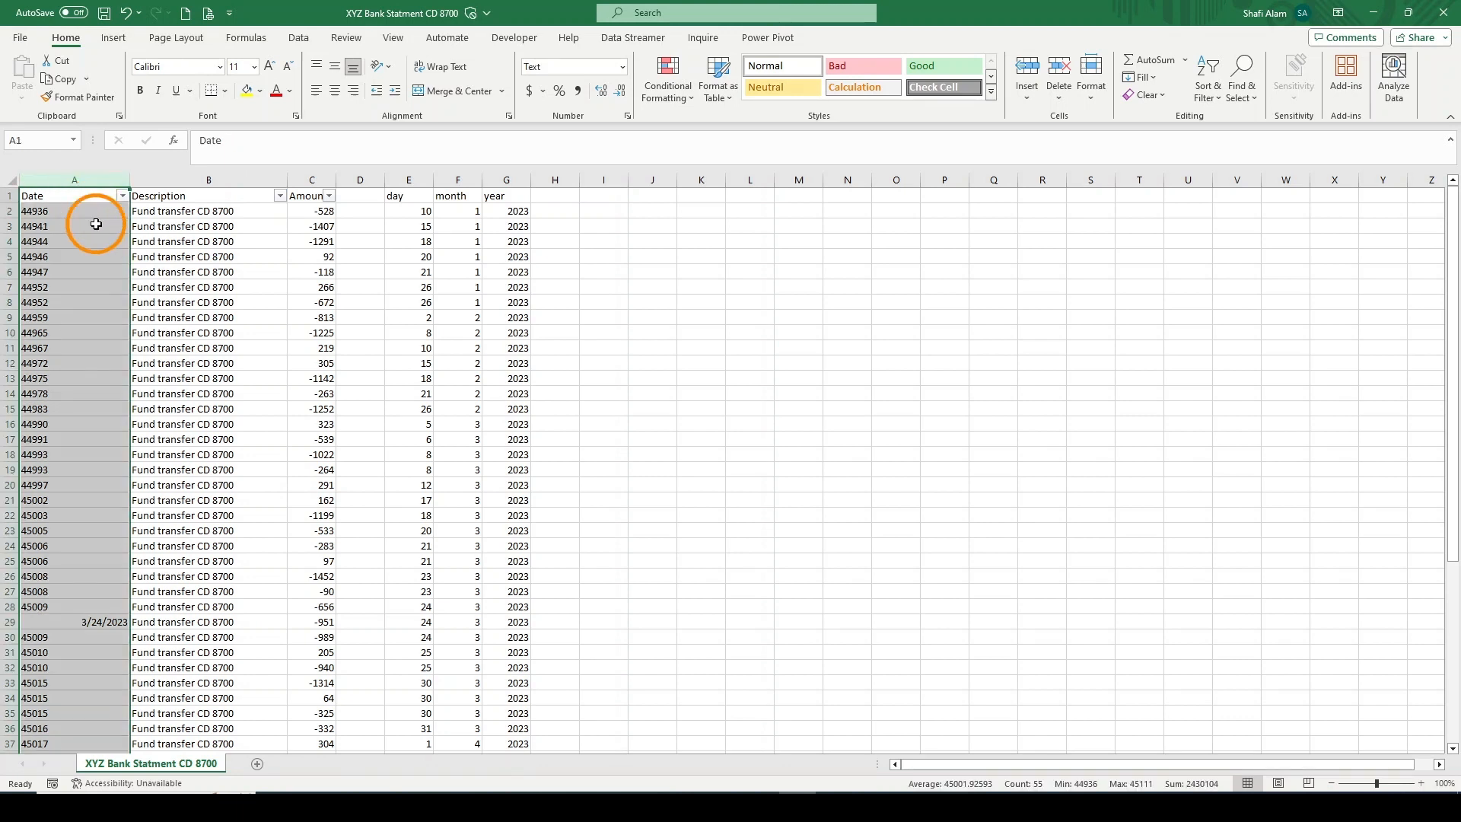
pyautogui.click(620, 67)
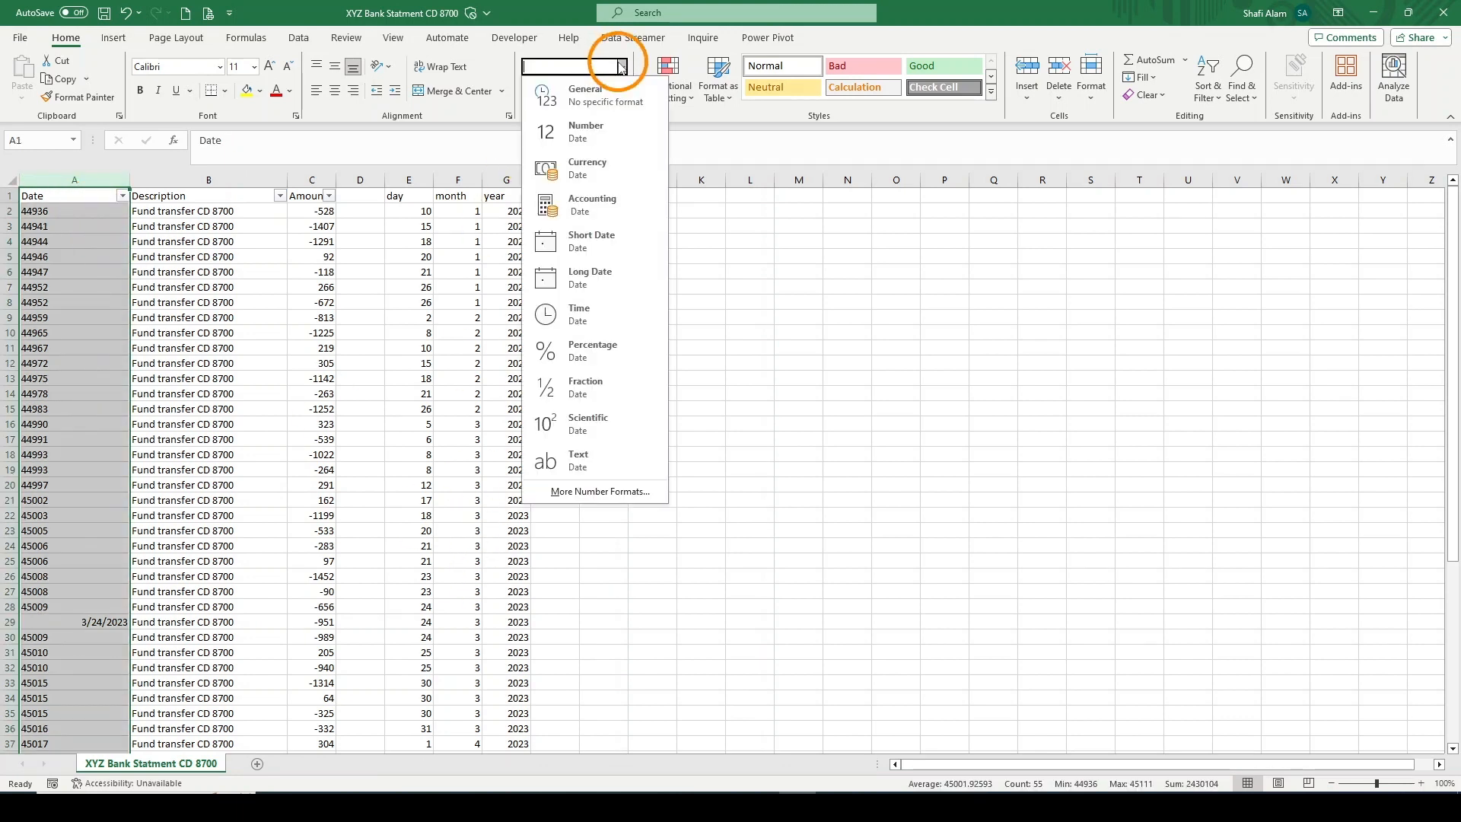
pyautogui.click(598, 252)
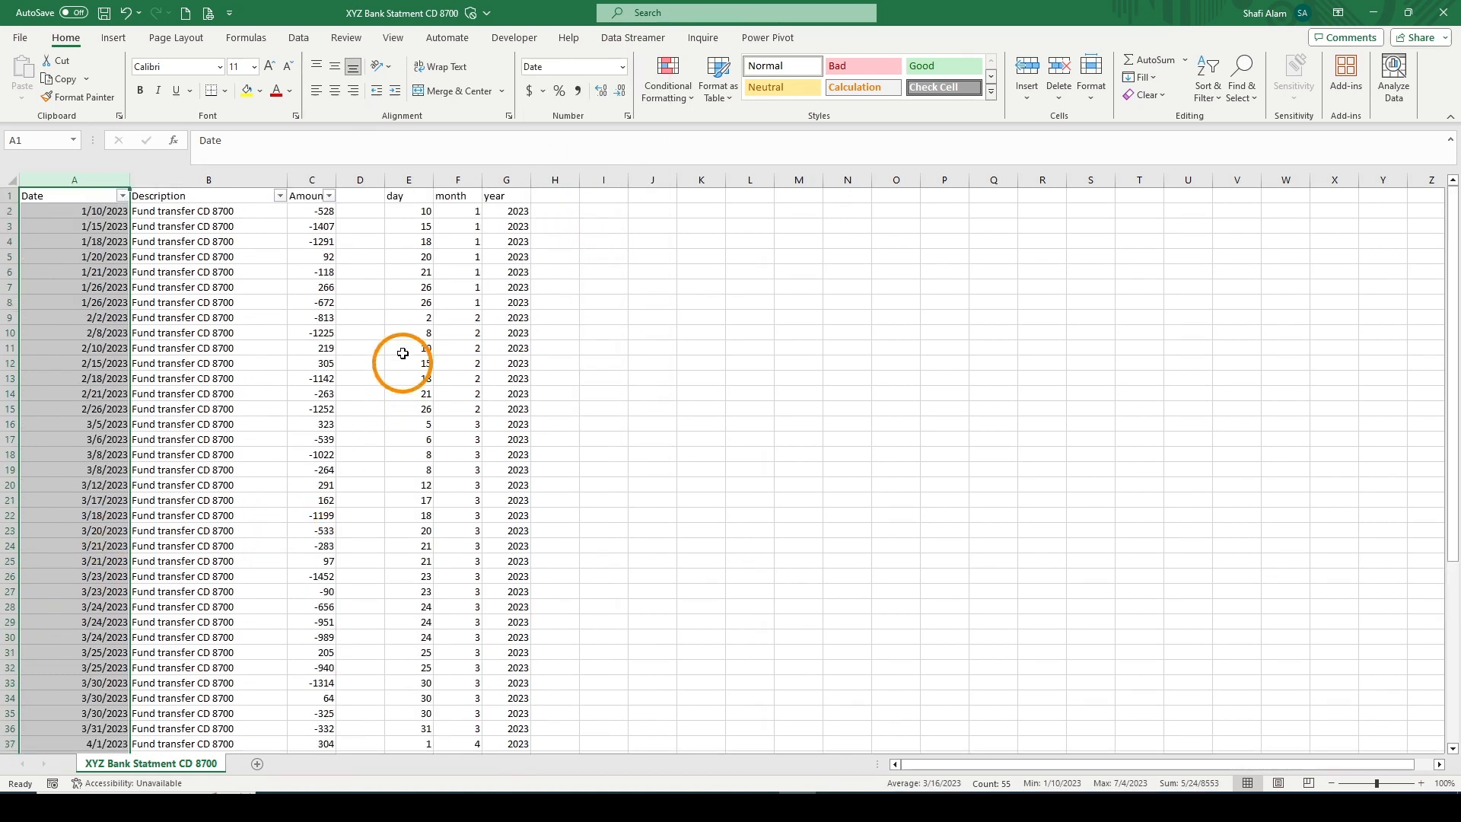
# Convert the Date column in place with Text to Columns, delimited, using the MDY date format.
pyautogui.click(303, 39)
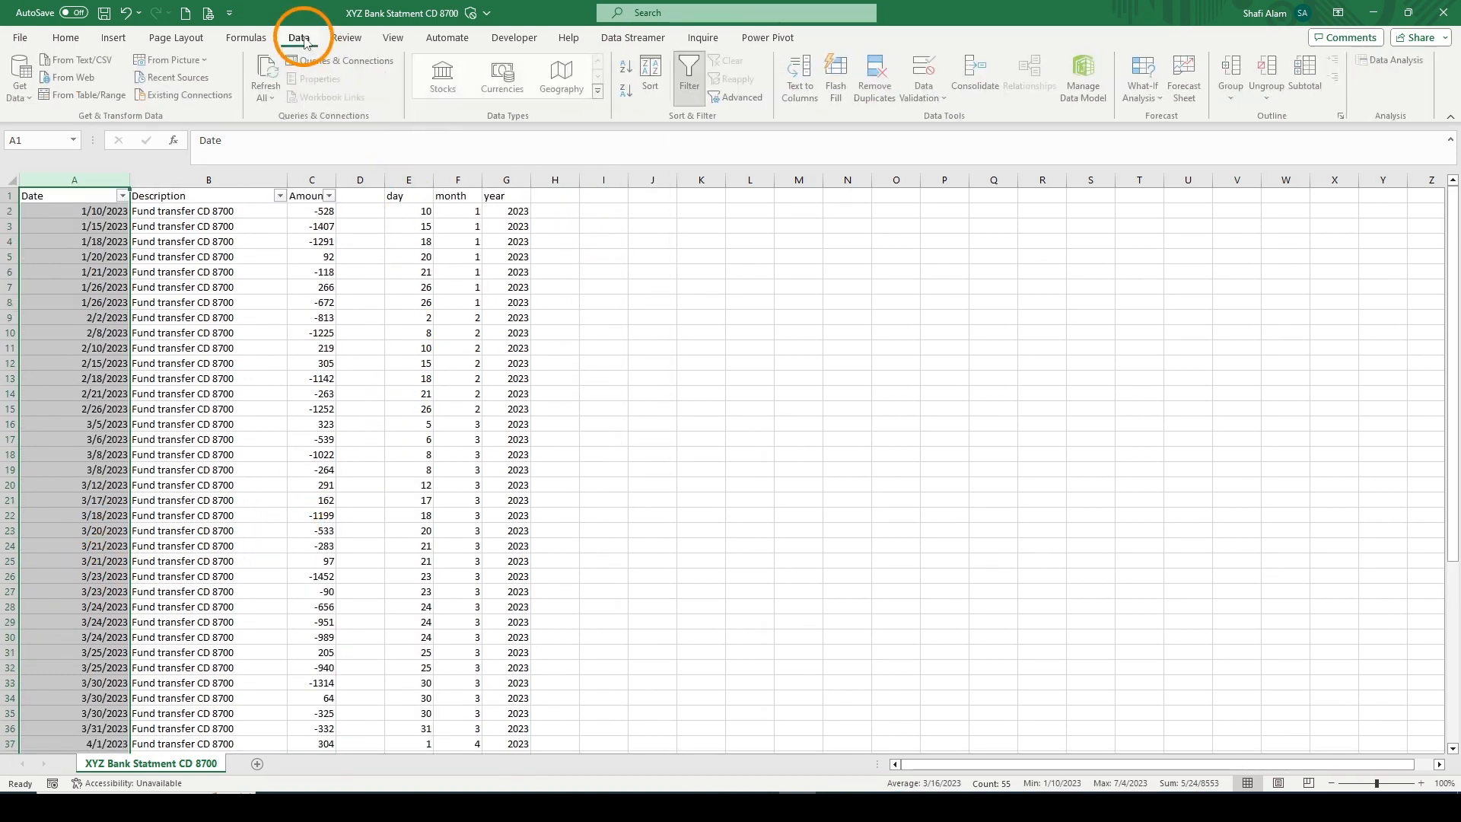
pyautogui.click(814, 87)
pyautogui.click(952, 461)
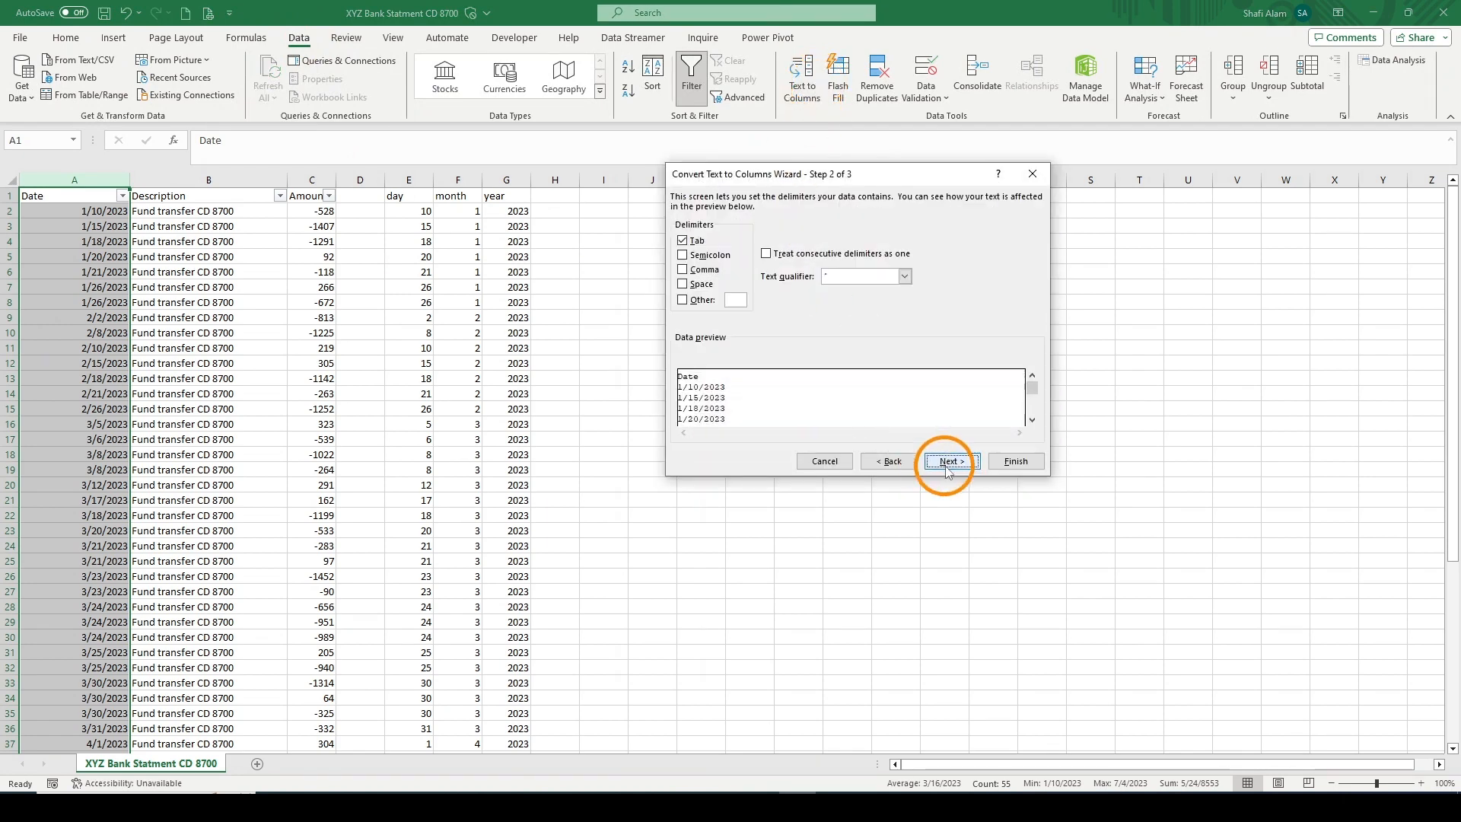
pyautogui.click(952, 462)
pyautogui.click(684, 260)
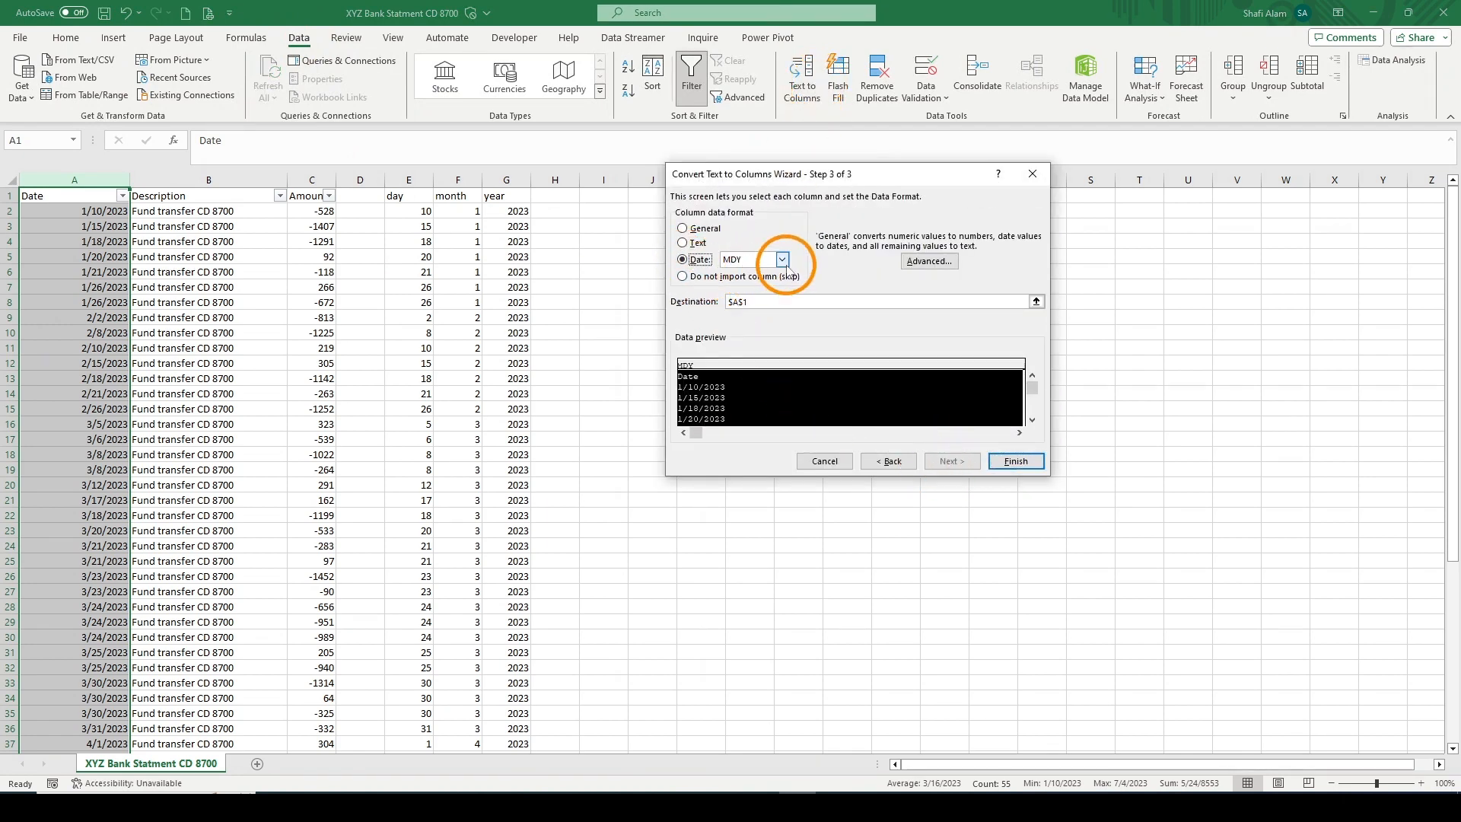
pyautogui.click(1015, 462)
# Look over the Date column and check the values and number format of its cells from A7 down to A41.
pyautogui.scroll(-8, 352, 464)
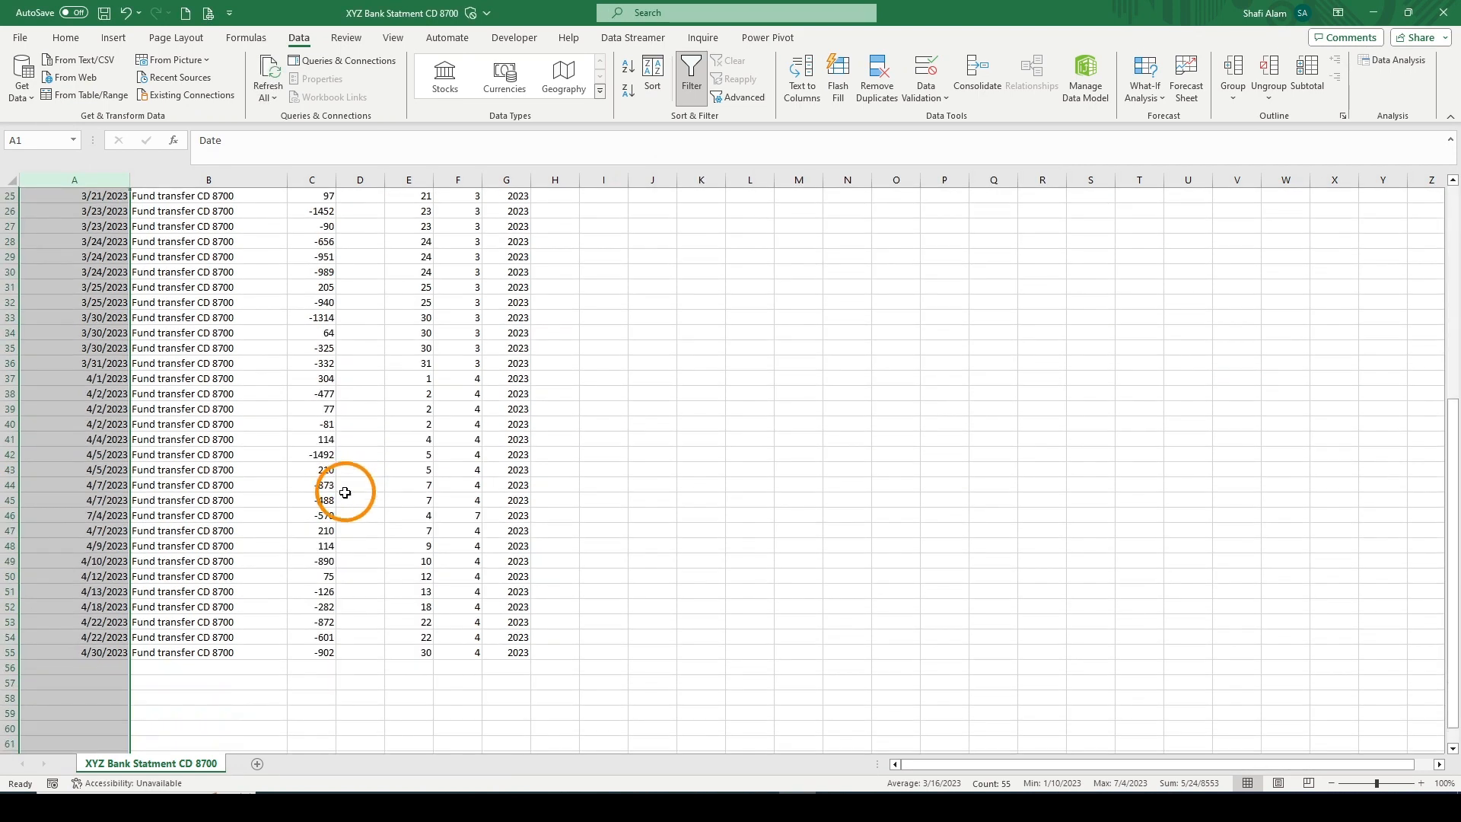
pyautogui.scroll(8, 407, 549)
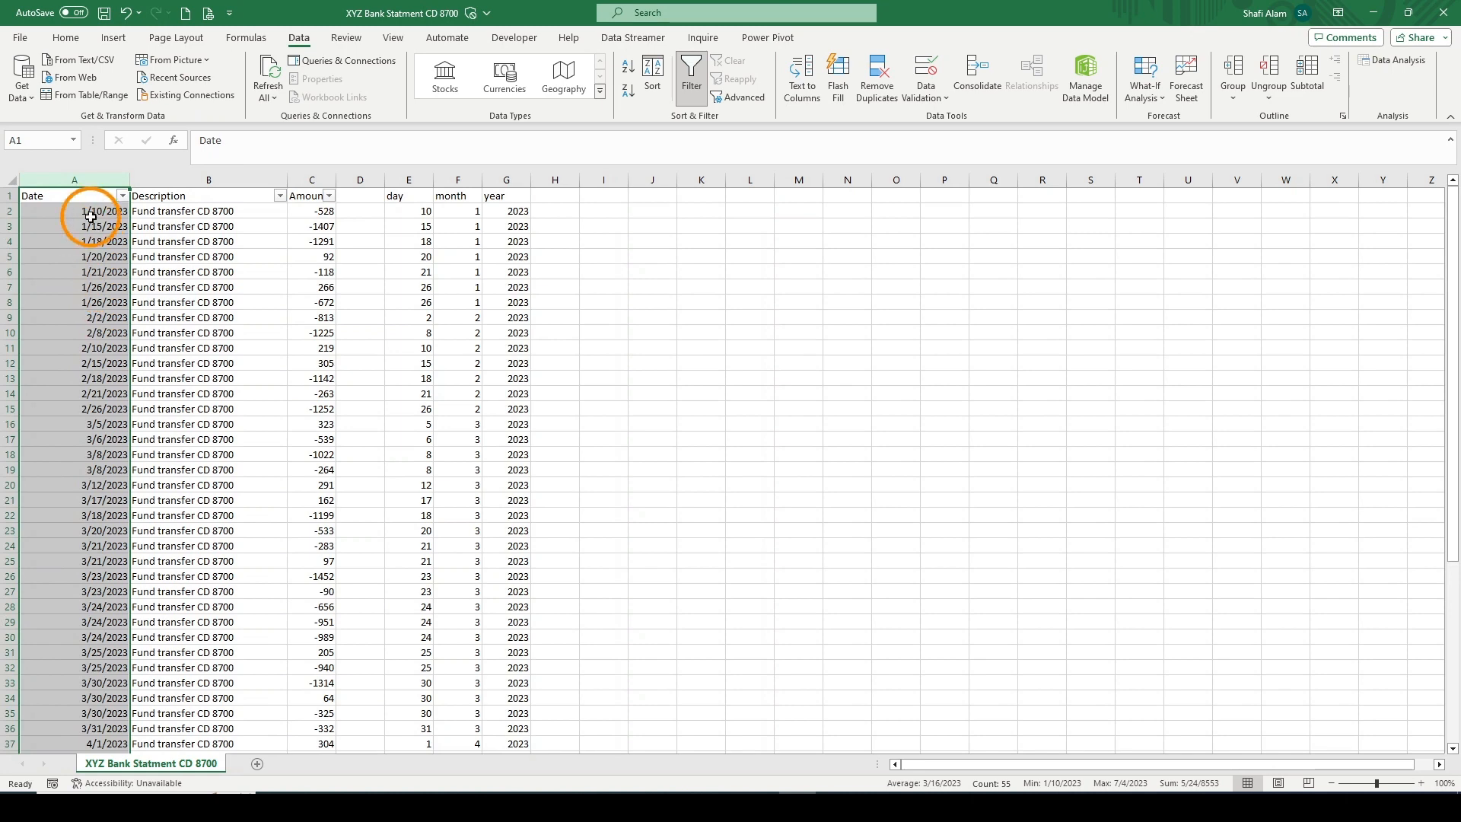
pyautogui.scroll(-1, 137, 496)
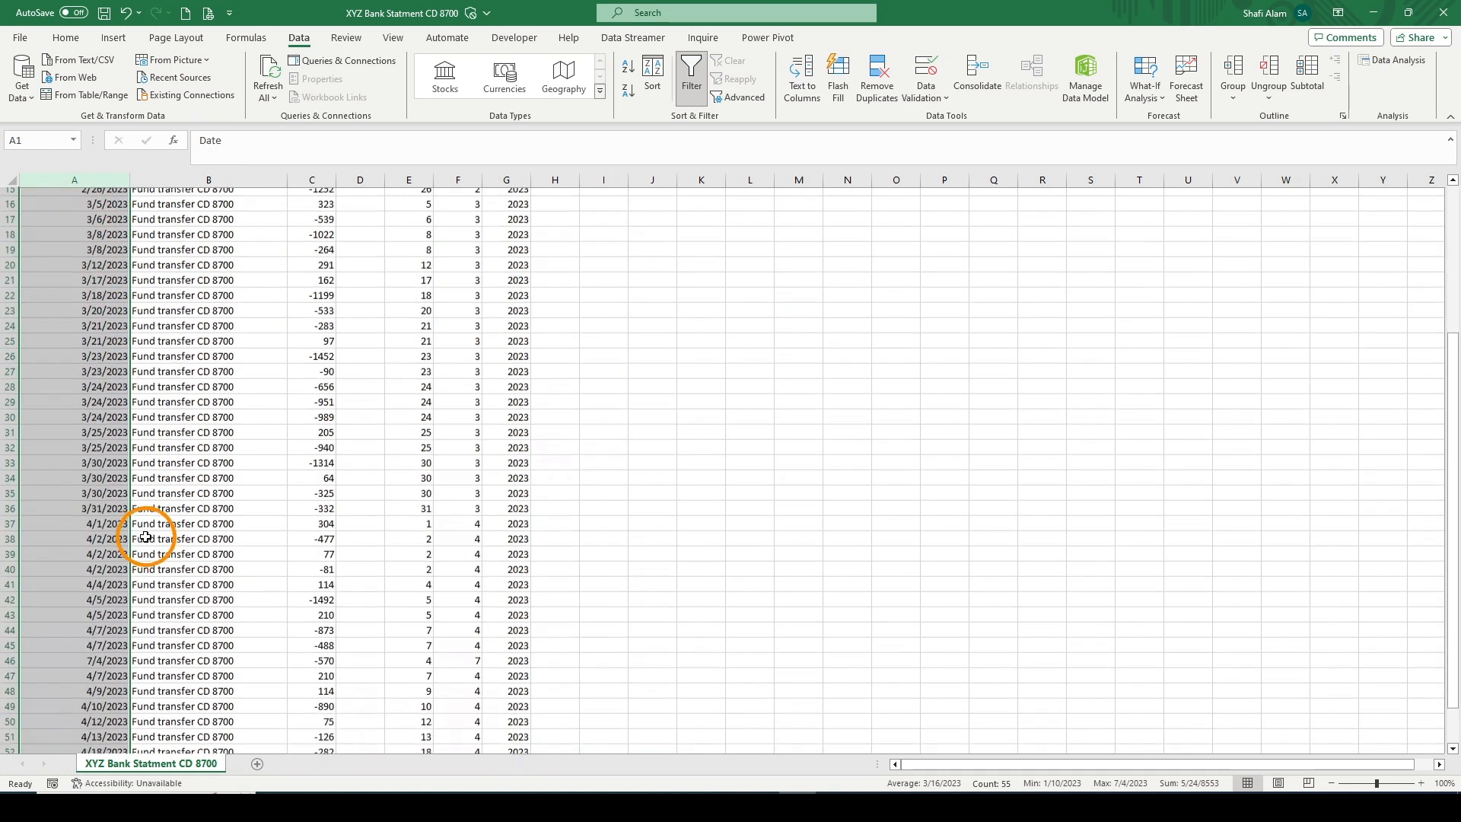
pyautogui.click(108, 241)
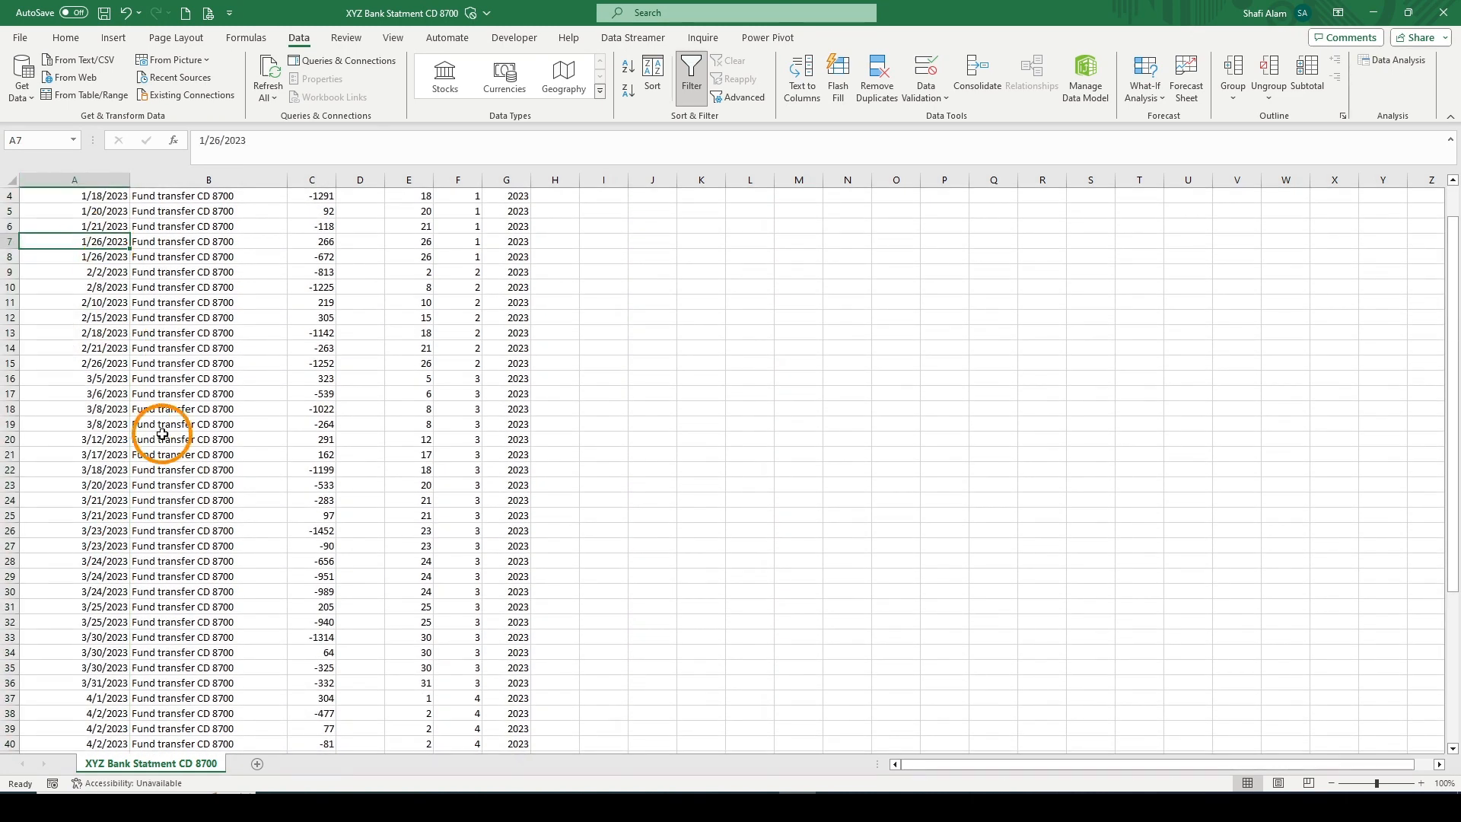
pyautogui.press('Down')
pyautogui.press('Down')
pyautogui.press('Down')
pyautogui.press('Down')
pyautogui.press('Down')
pyautogui.press('Down')
pyautogui.press('Down')
pyautogui.press('Down')
pyautogui.press('Down')
pyautogui.press('Down')
pyautogui.press('Down')
pyautogui.press('Down')
pyautogui.press('Down')
pyautogui.press('Down')
pyautogui.press('Down')
pyautogui.press('Down')
pyautogui.press('Down')
pyautogui.press('Down')
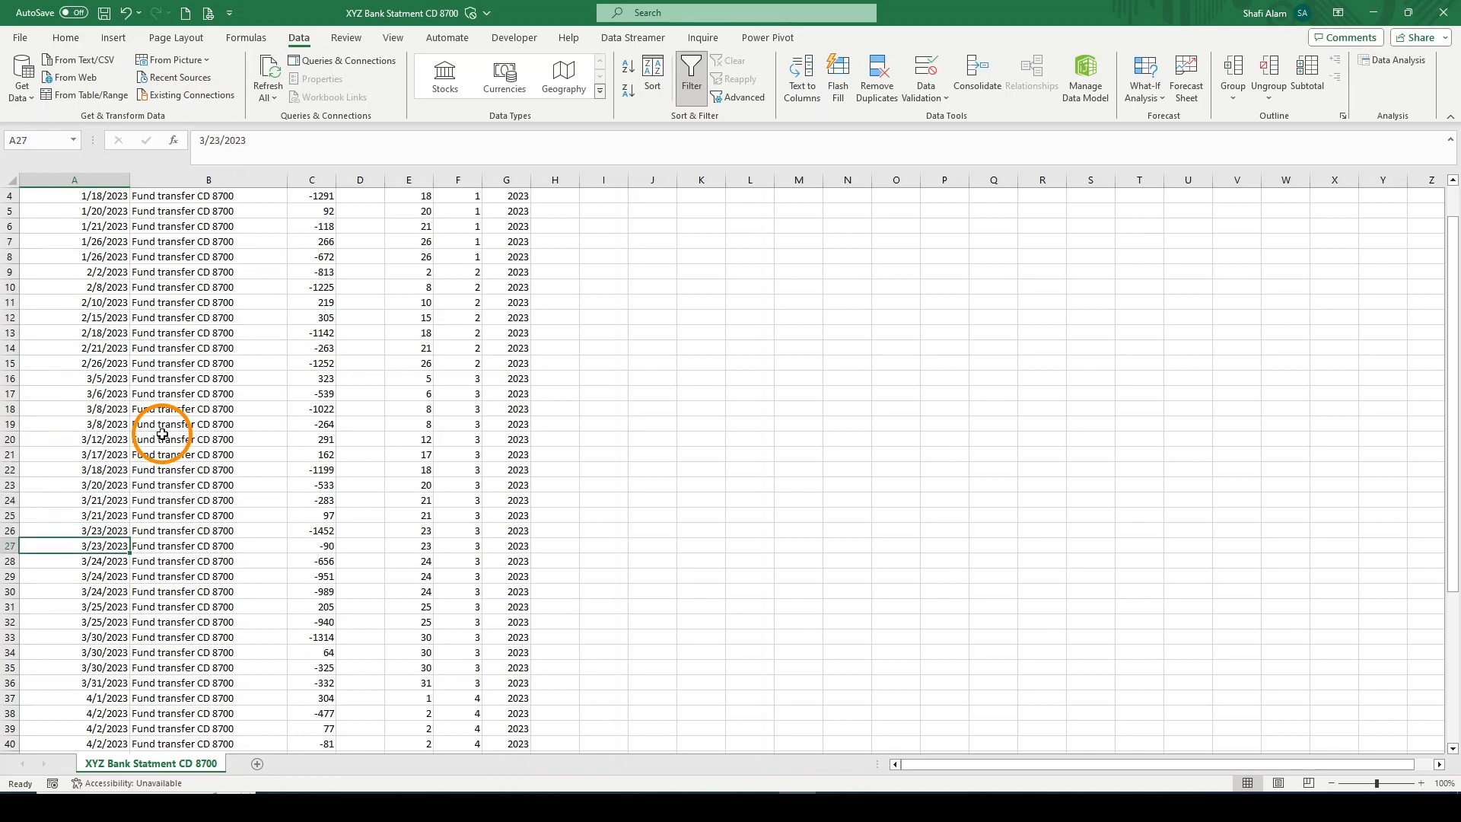
pyautogui.click(66, 38)
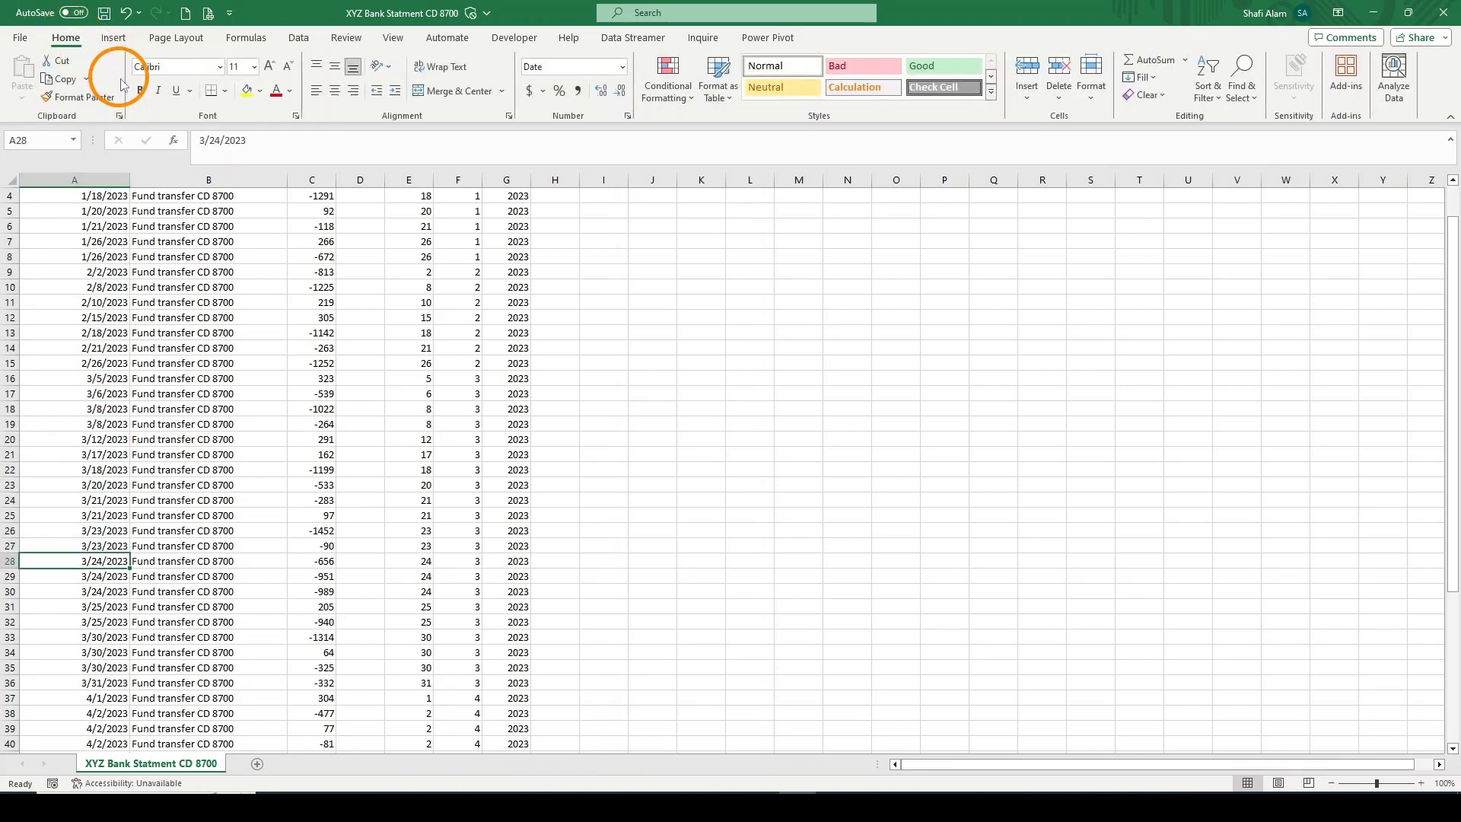
pyautogui.press('Down')
pyautogui.press('Down')
pyautogui.press('Down')
pyautogui.press('Down')
pyautogui.press('Down')
pyautogui.press('Down')
pyautogui.press('Down')
pyautogui.press('Down')
pyautogui.press('Down')
pyautogui.press('Down')
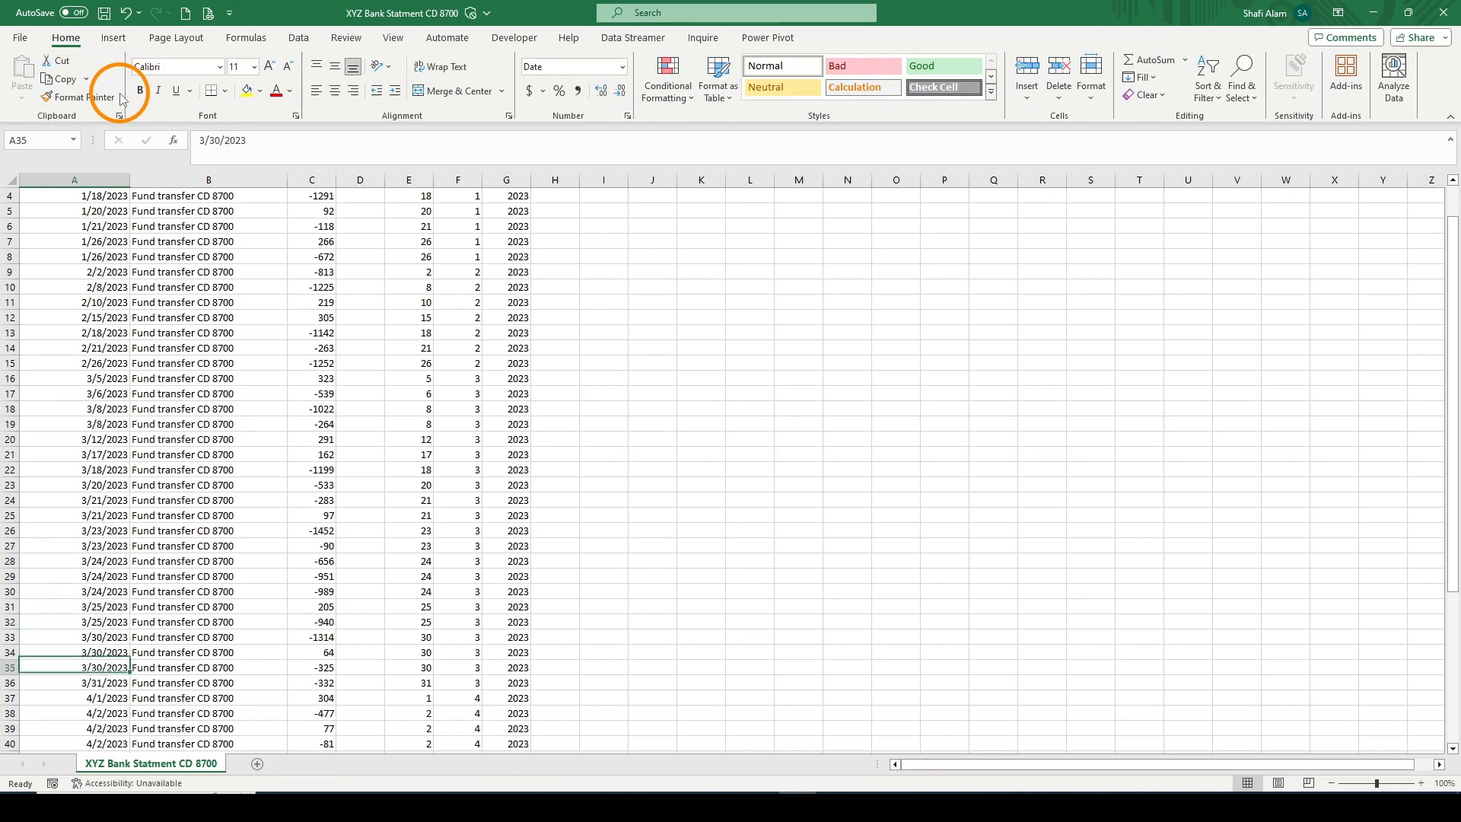
pyautogui.press('Down')
pyautogui.press('Down')
pyautogui.press('Down')
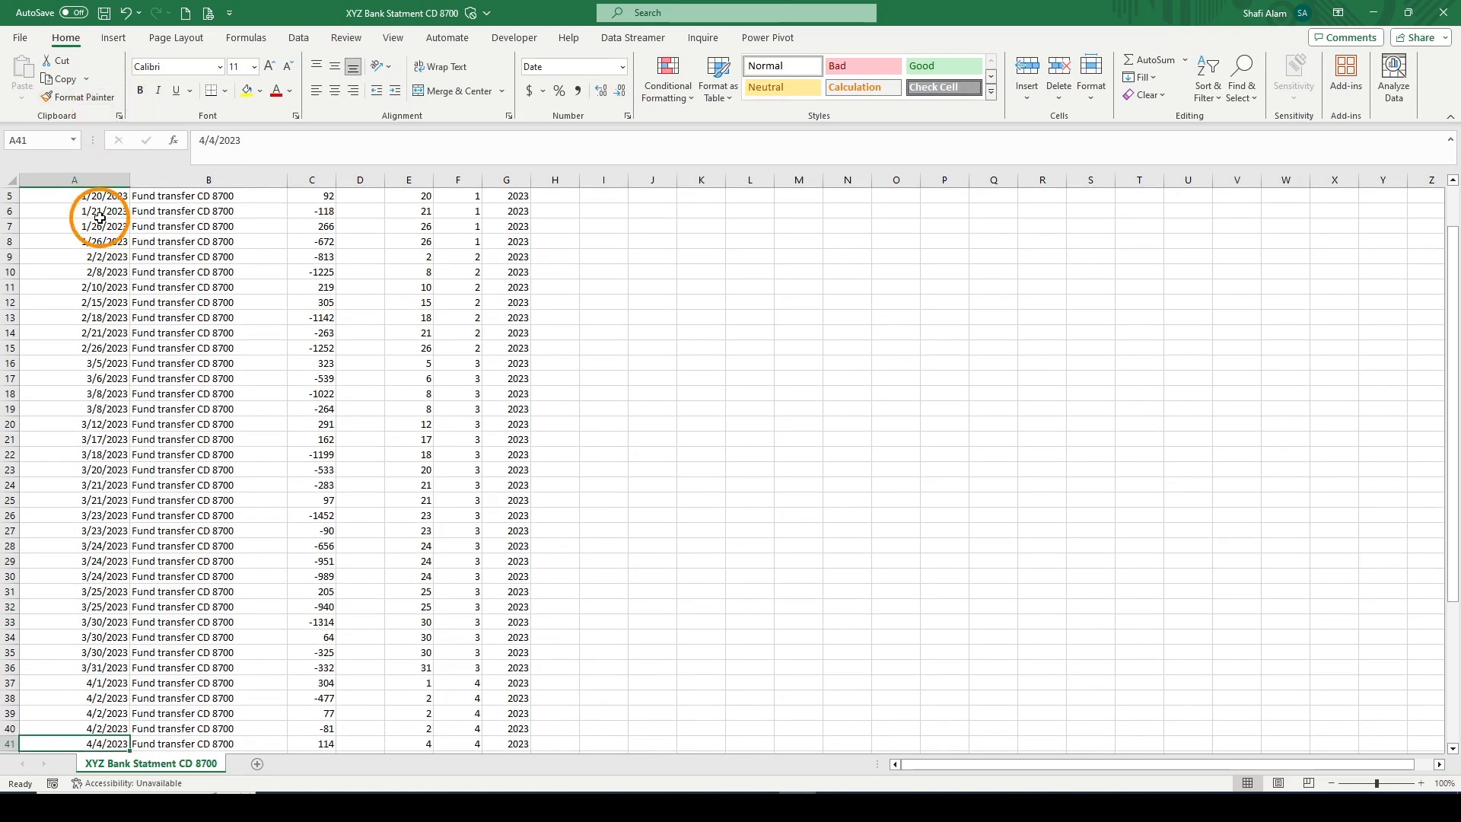
# Check the number format of the Date cells from A2 to the last row and review the whole sheet.
pyautogui.scroll(2, 95, 224)
pyautogui.click(88, 213)
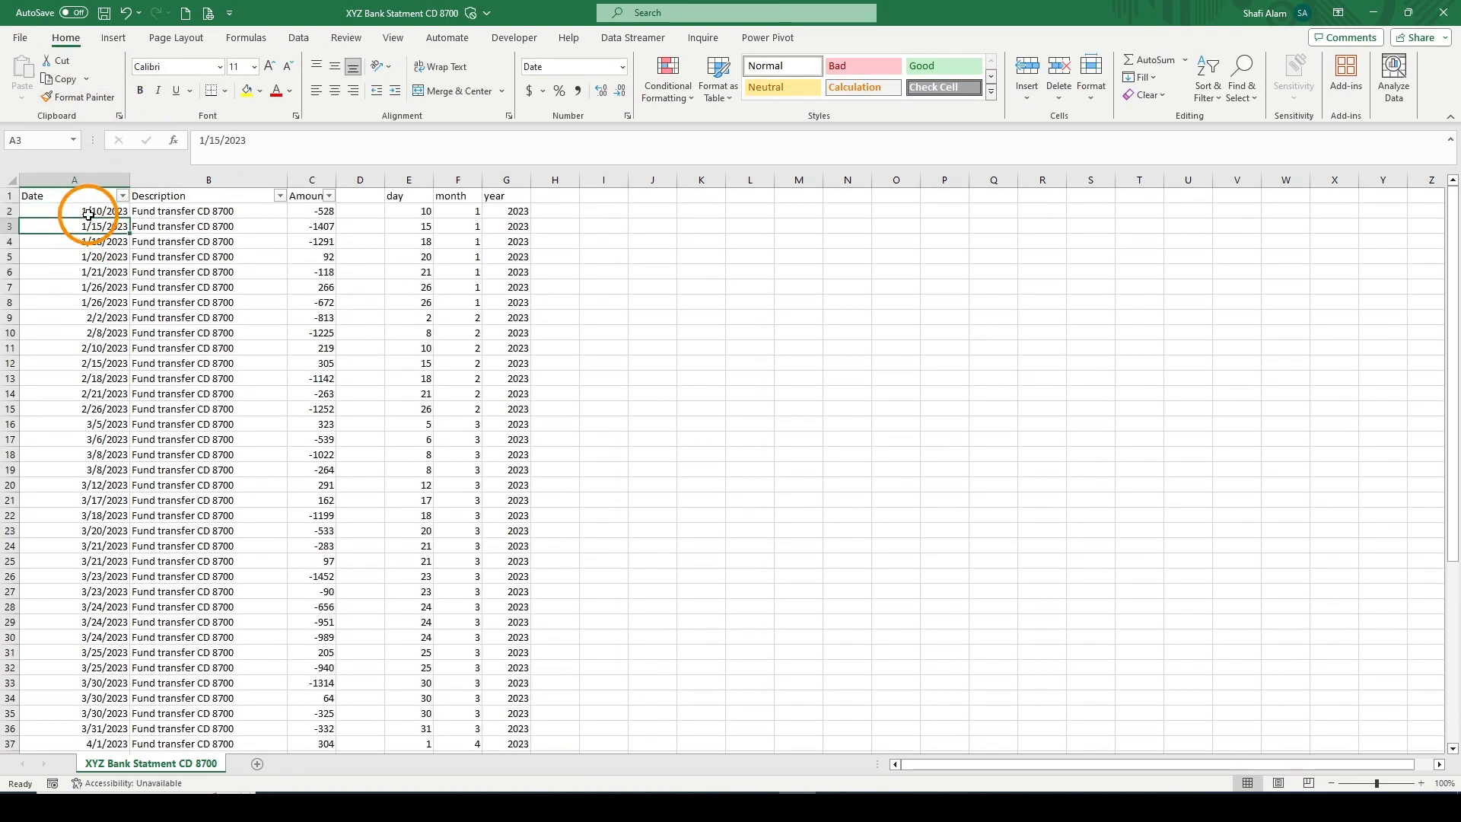
pyautogui.press('Down')
pyautogui.press('Down')
pyautogui.press('Down')
pyautogui.press('Down')
pyautogui.press('Down')
pyautogui.press('Down')
pyautogui.press('Down')
pyautogui.press('Down')
pyautogui.press('Down')
pyautogui.press('Down')
pyautogui.press('Down')
pyautogui.press('Down')
pyautogui.press('Down')
pyautogui.press('Down')
pyautogui.press('Down')
pyautogui.press('Down')
pyautogui.press('Down')
pyautogui.press('Down')
pyautogui.press('Down')
pyautogui.press('Down')
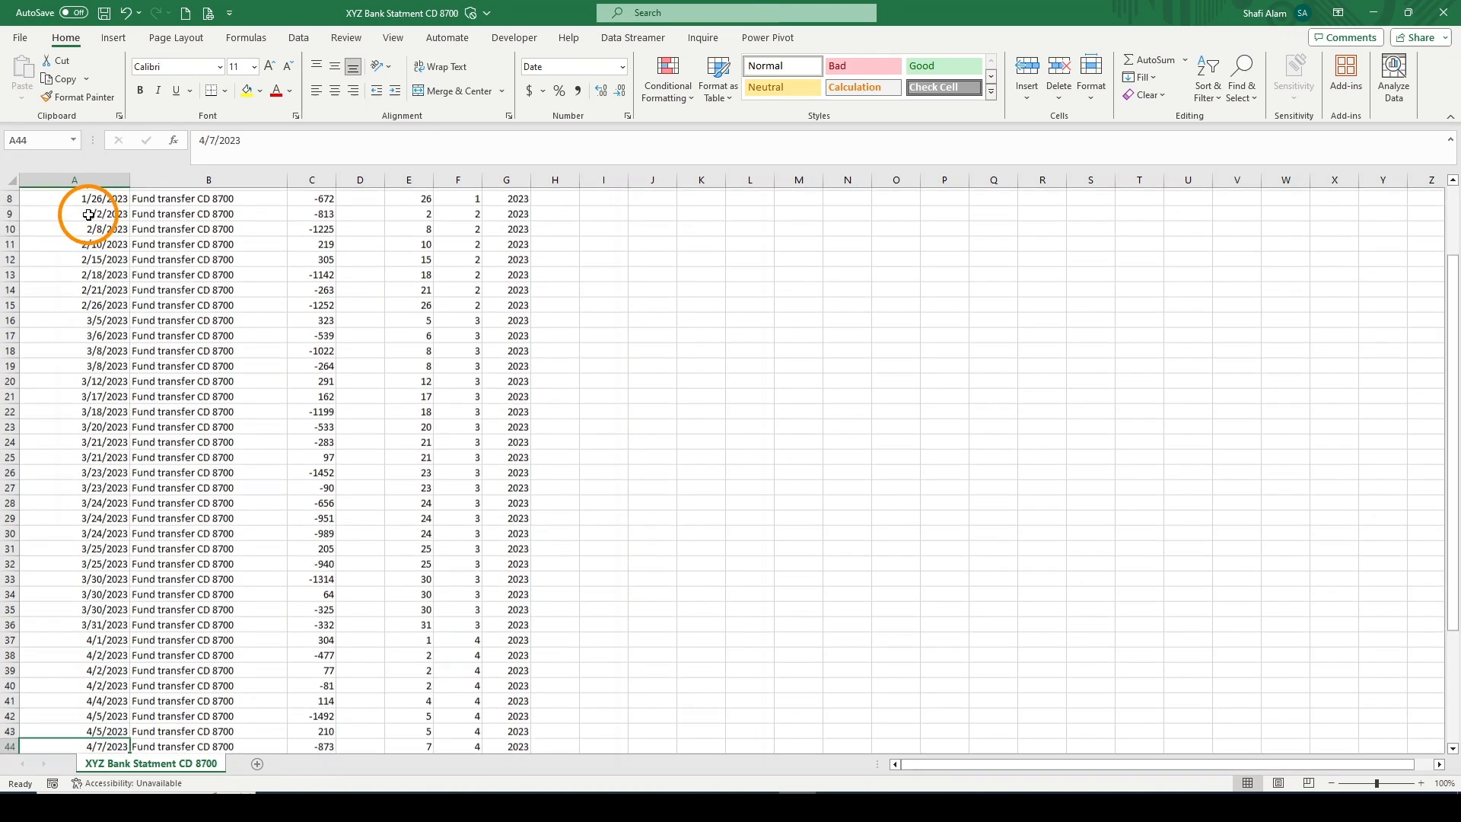
pyautogui.press('Down')
pyautogui.press('Down')
pyautogui.press('Down')
pyautogui.press('Down')
pyautogui.press('Down')
pyautogui.press('Down')
pyautogui.press('Down')
pyautogui.press('Down')
pyautogui.press('Down')
pyautogui.press('Down')
pyautogui.press('Down')
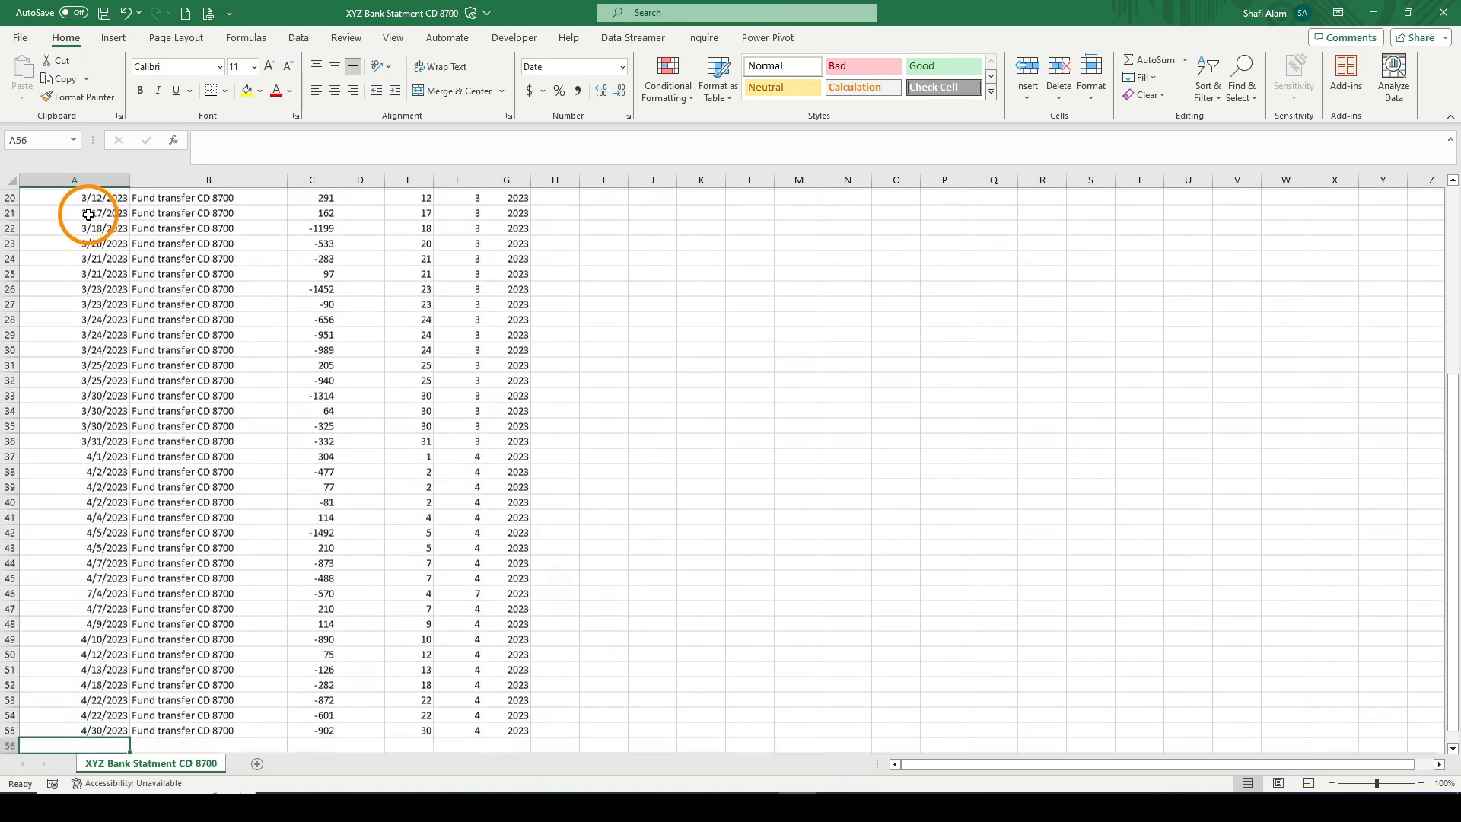
pyautogui.press('Up')
pyautogui.press('Up')
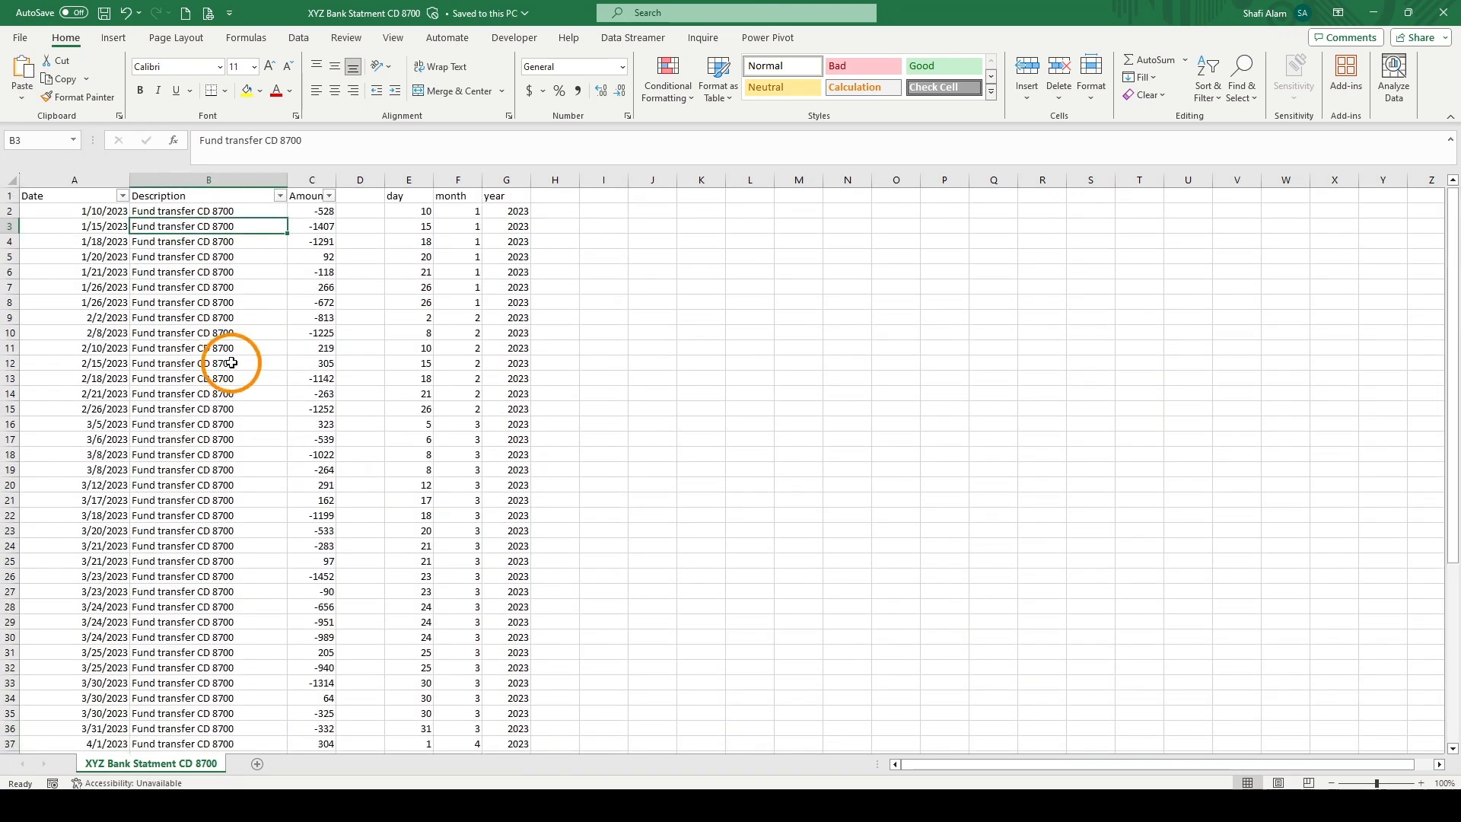
pyautogui.scroll(-11, 216, 358)
pyautogui.scroll(-4, 272, 518)
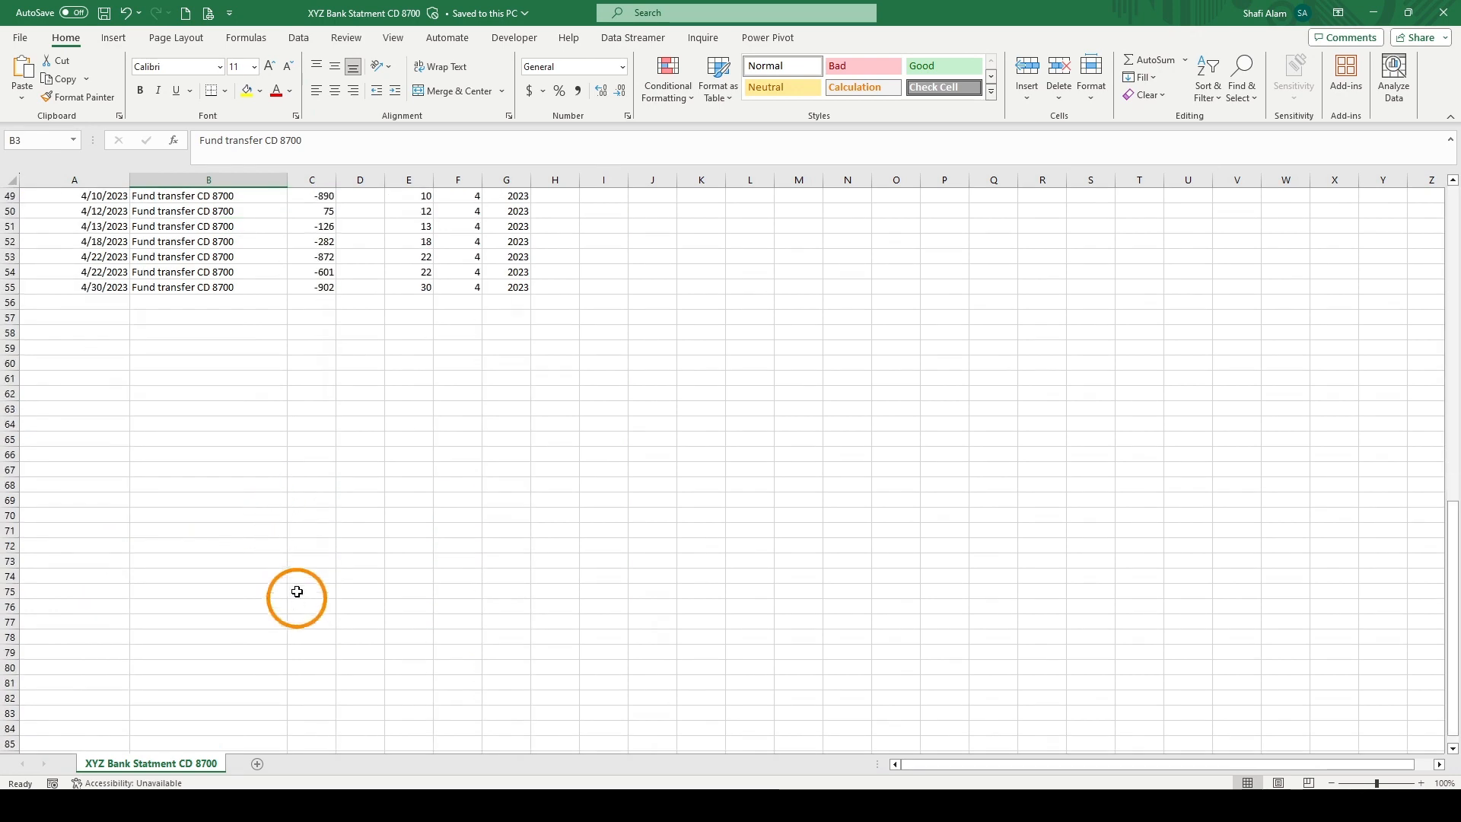
pyautogui.scroll(16, 294, 594)
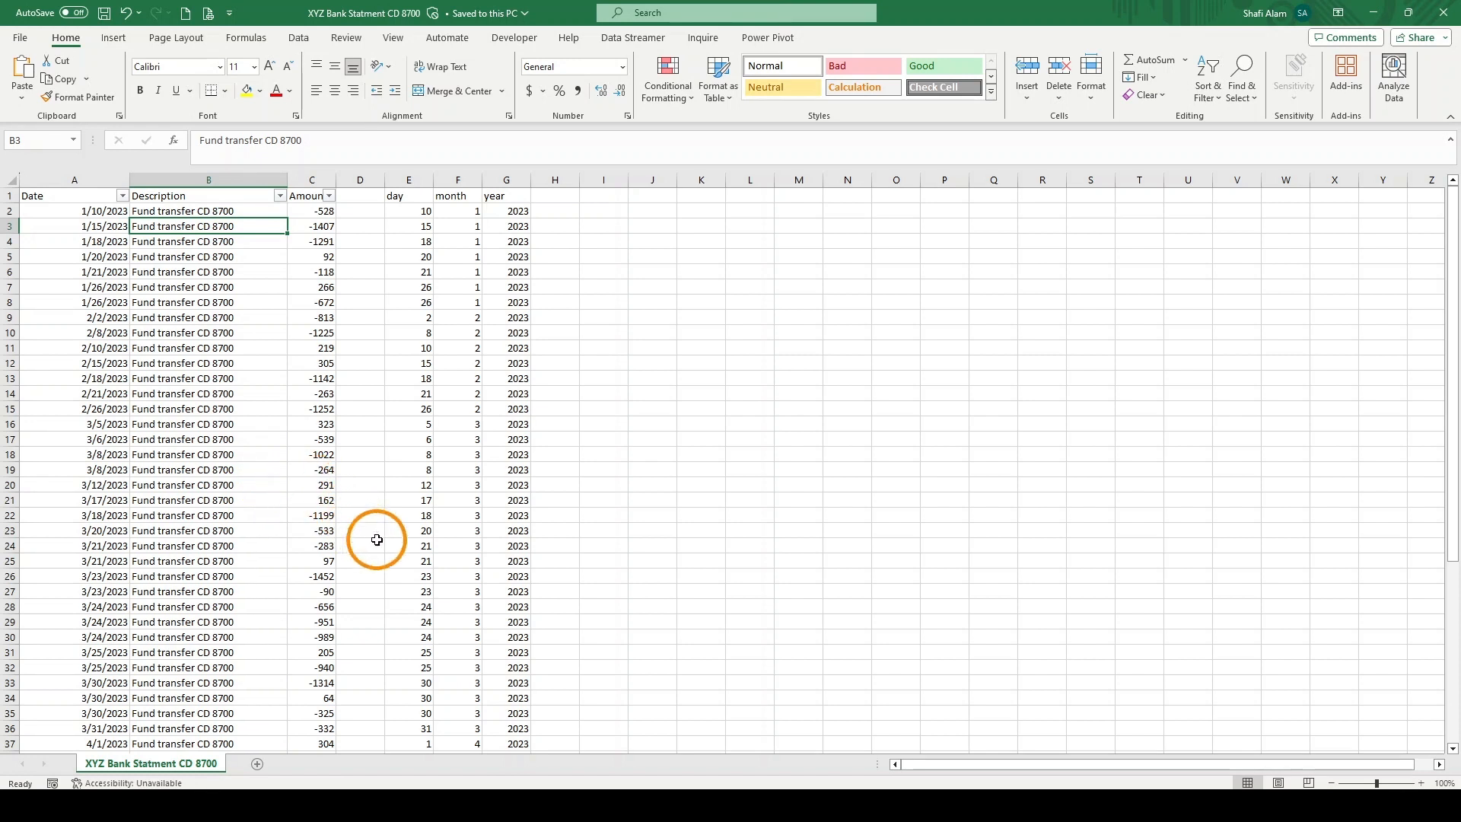
# Switch to QuickBooks Online and upload XYZ Bank Statment CD 8700.csv from D:\VIDEO MAKING\QUICKBOOK\6 How to Upload Bank Statement as the bank file.
pyautogui.moveTo(865, 805)
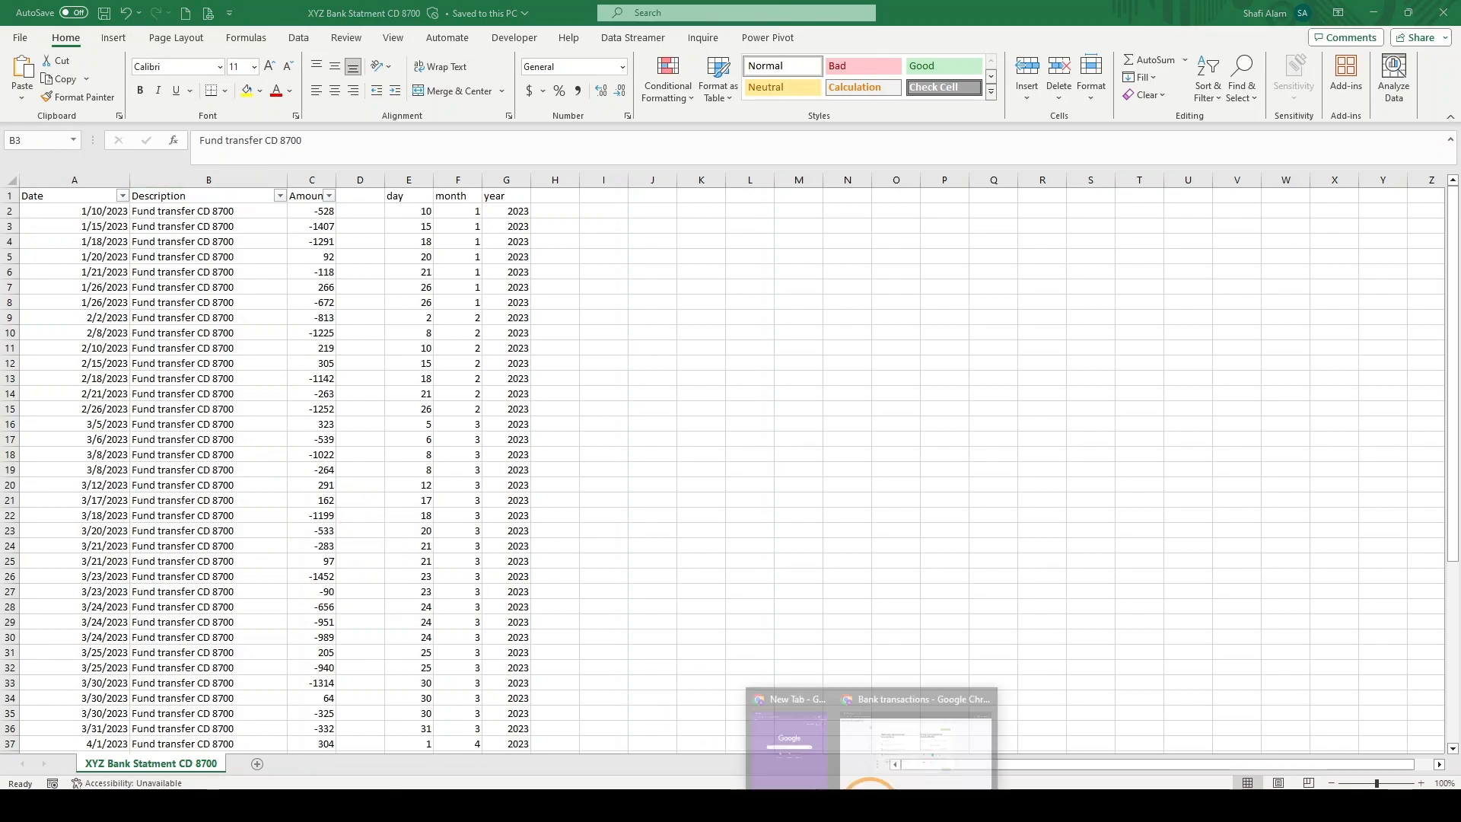
pyautogui.click(921, 750)
pyautogui.click(630, 475)
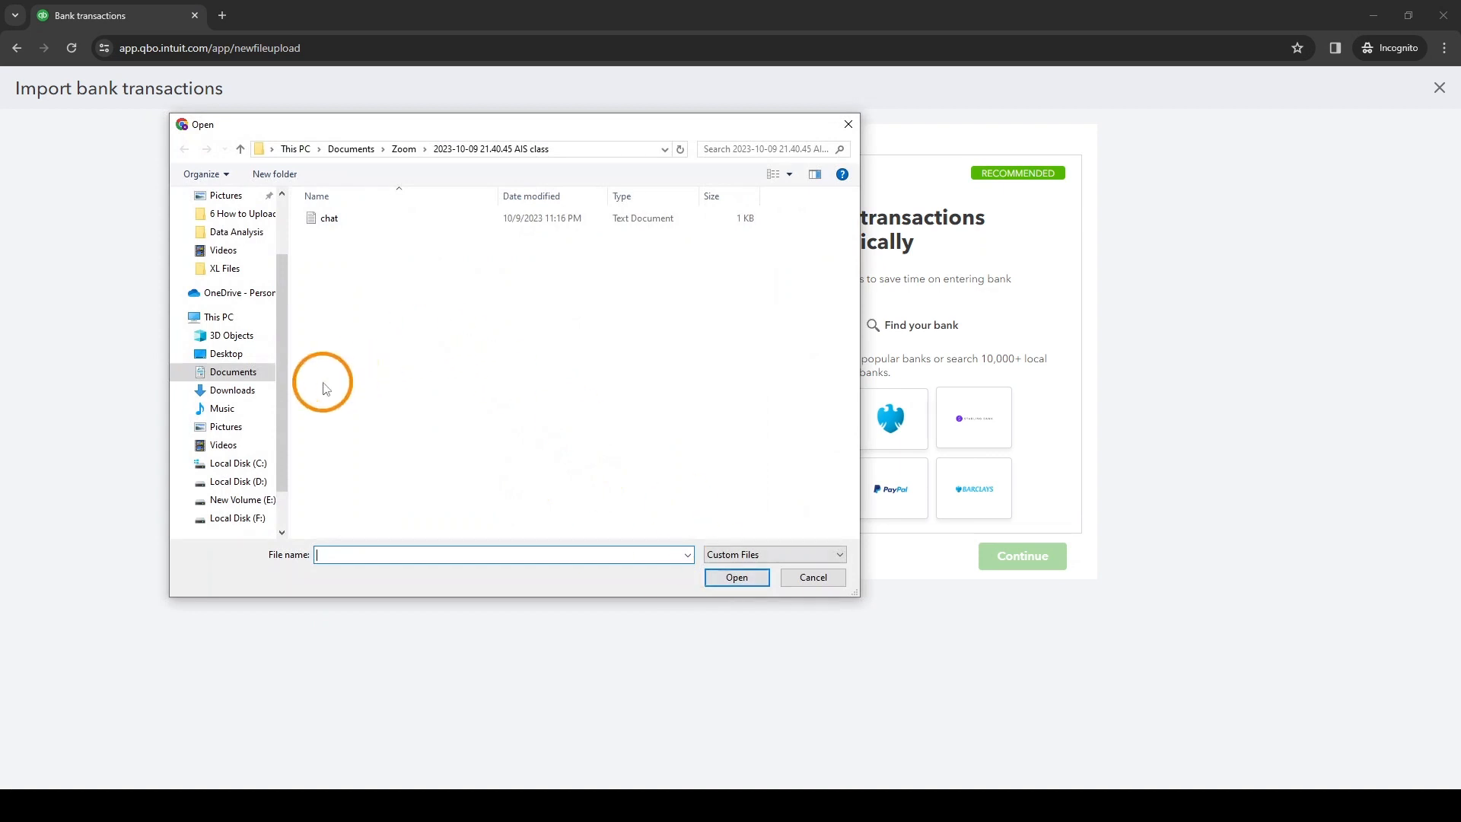
pyautogui.click(238, 482)
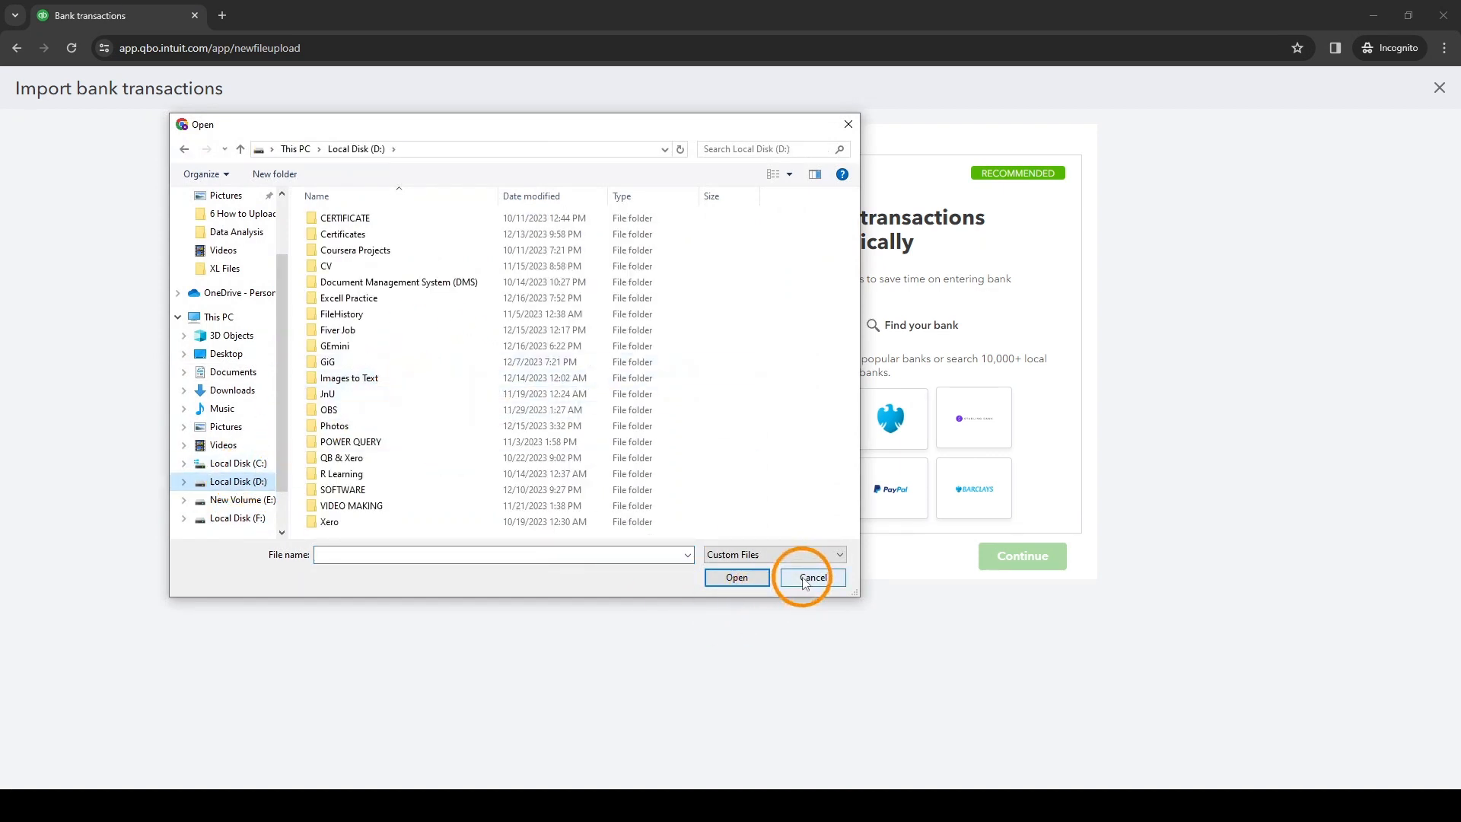
pyautogui.doubleClick(384, 505)
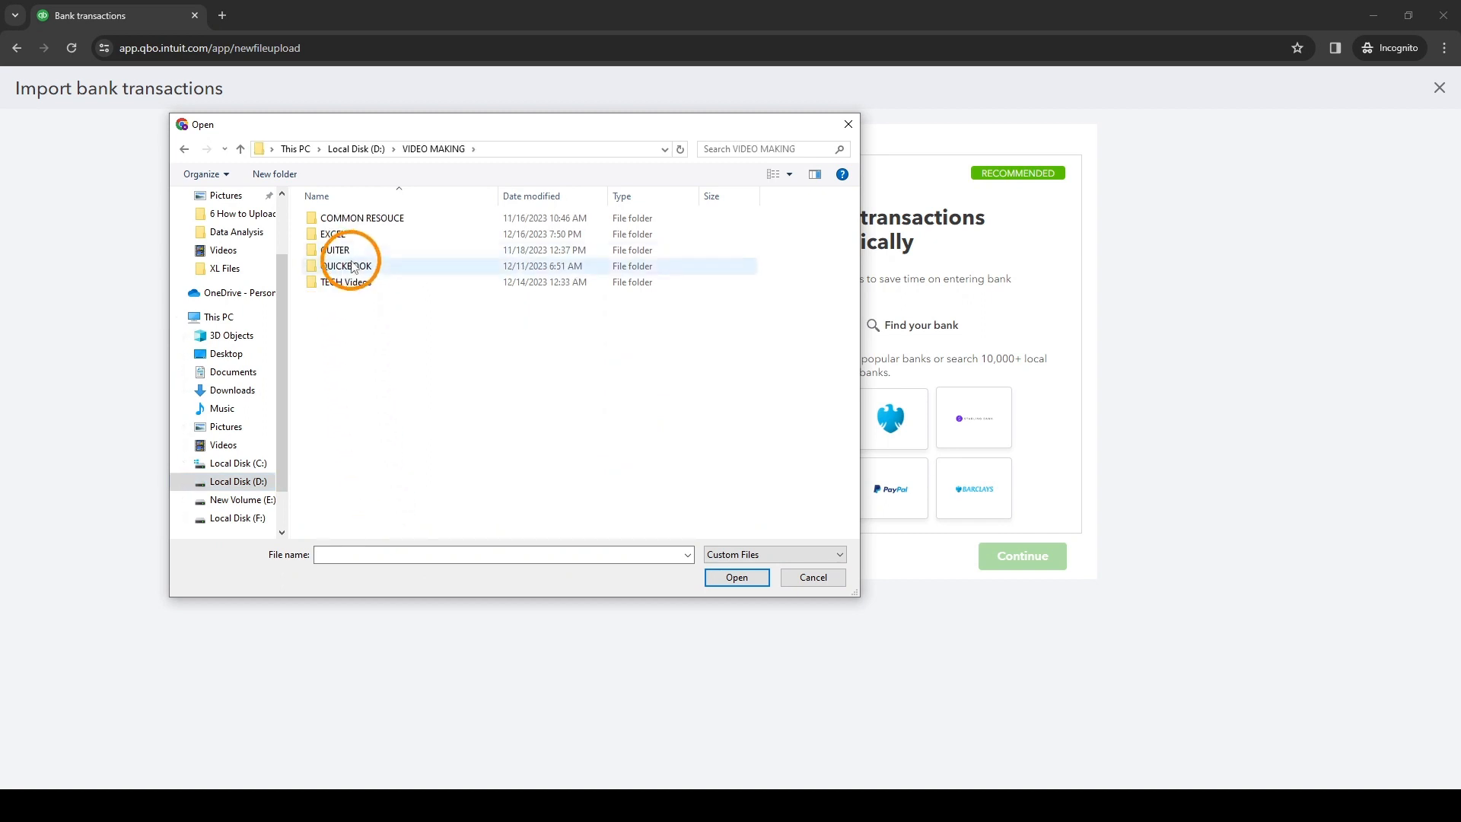
pyautogui.doubleClick(340, 267)
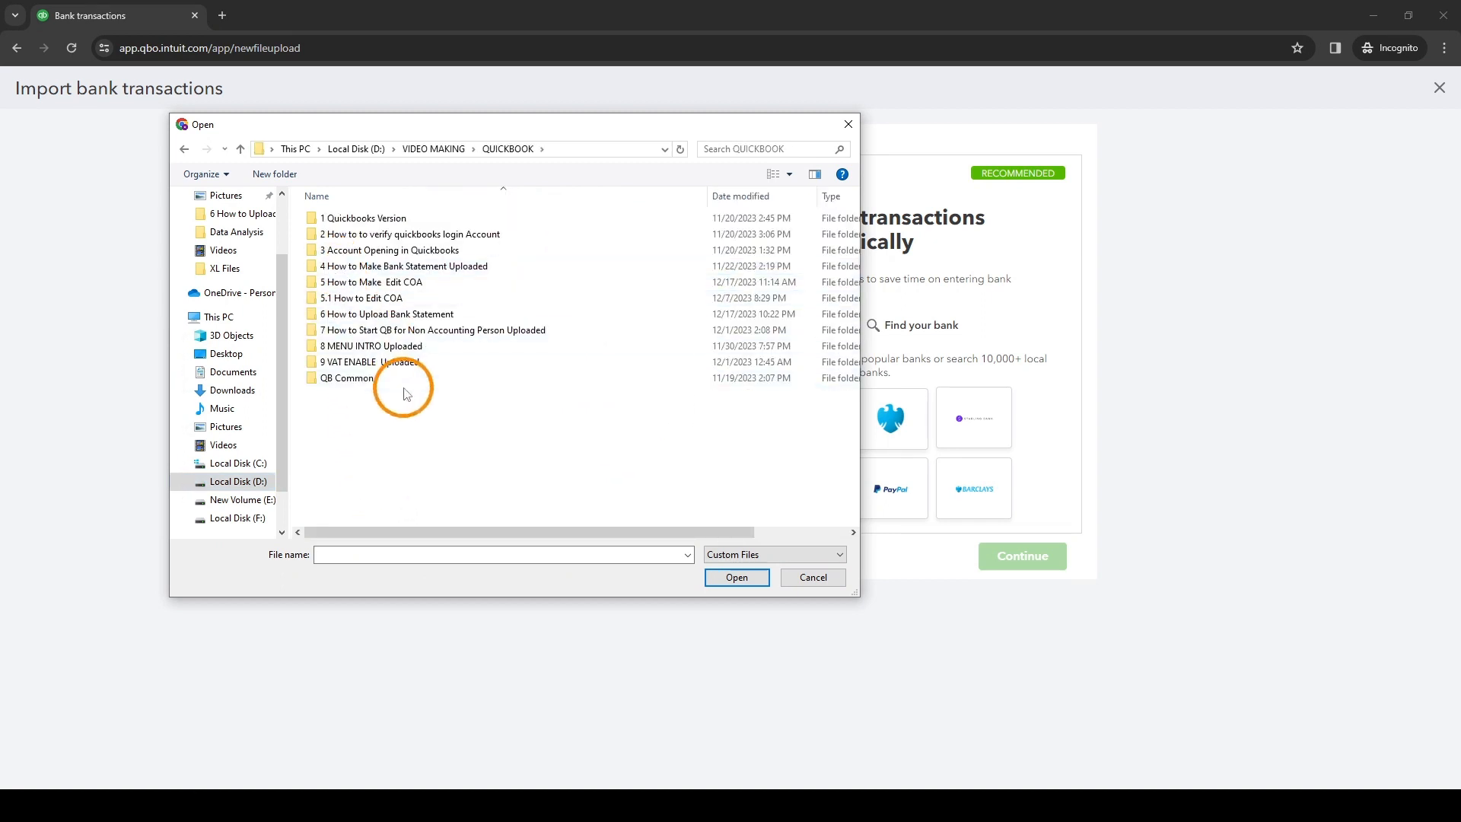
pyautogui.doubleClick(372, 315)
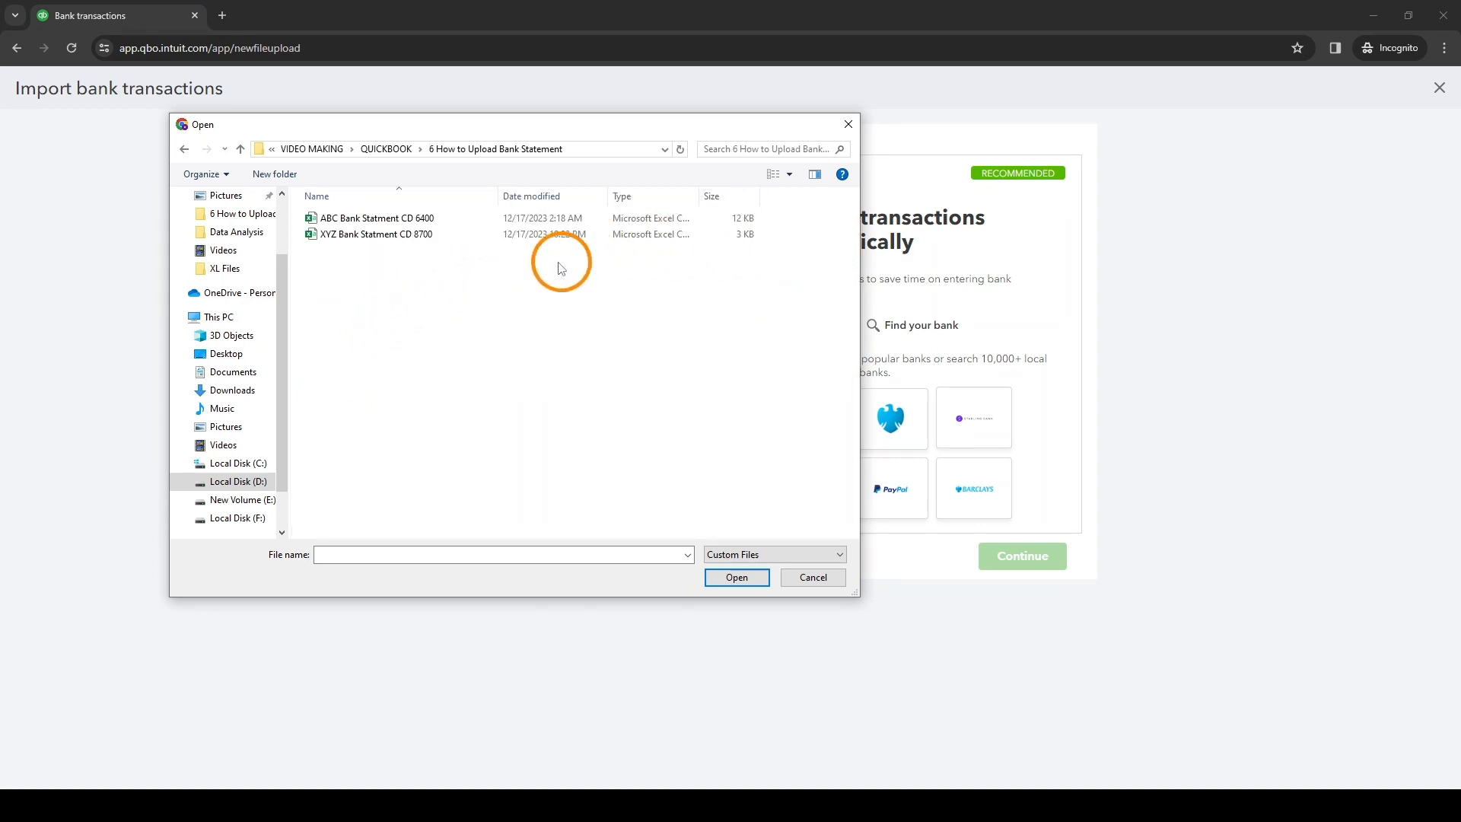
pyautogui.click(410, 236)
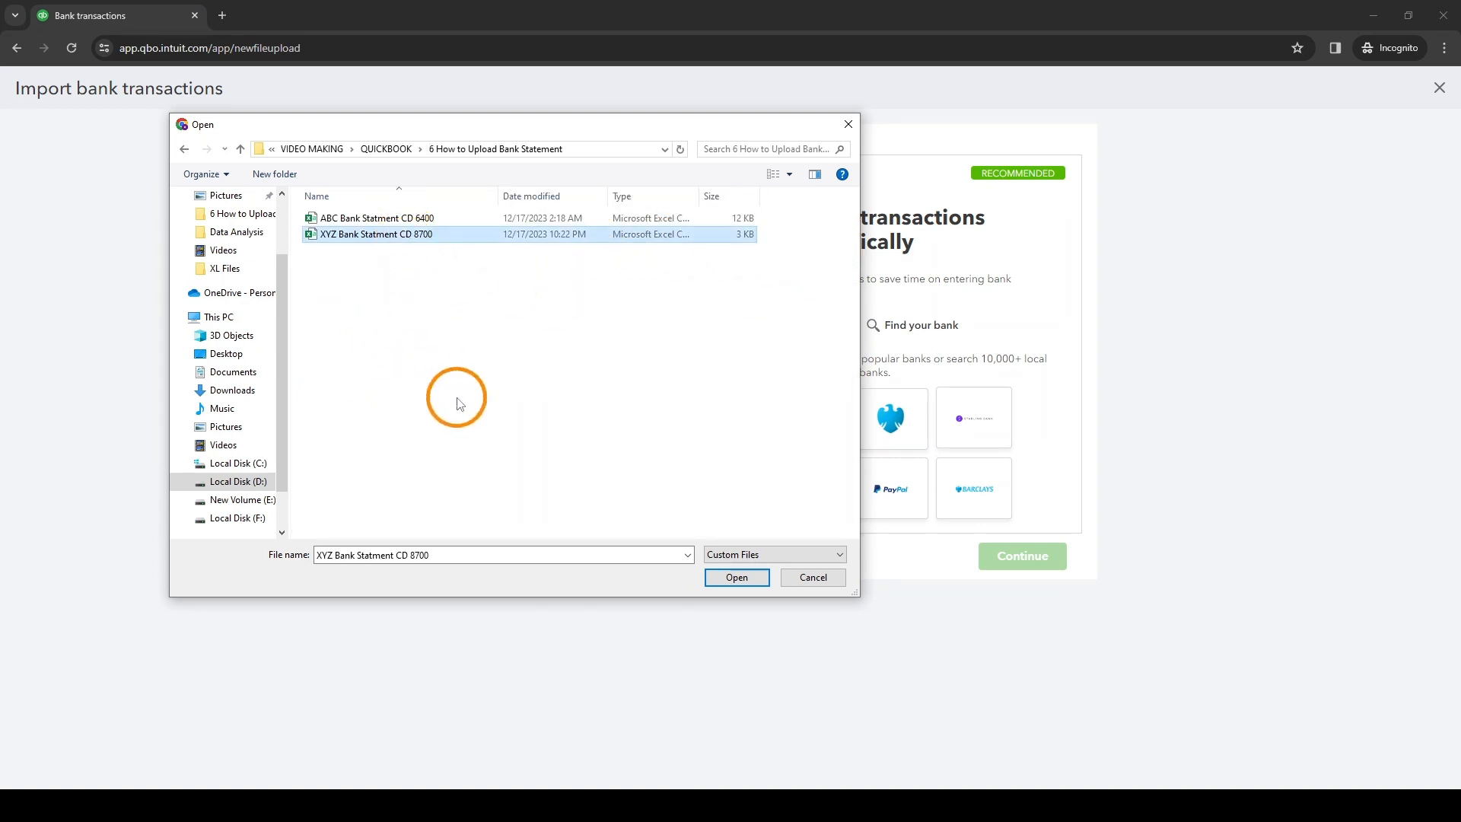
pyautogui.click(736, 578)
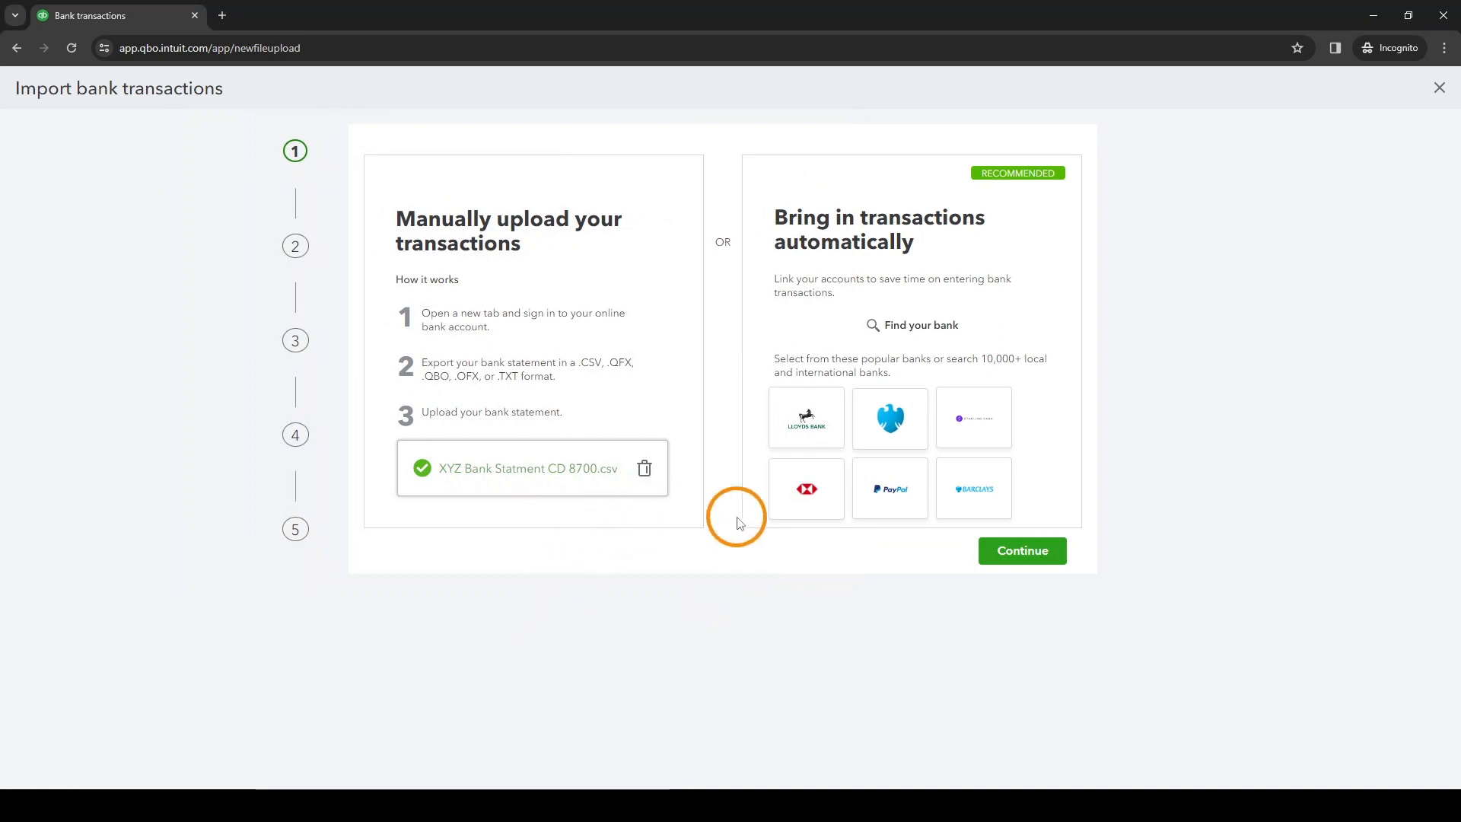
pyautogui.click(1020, 549)
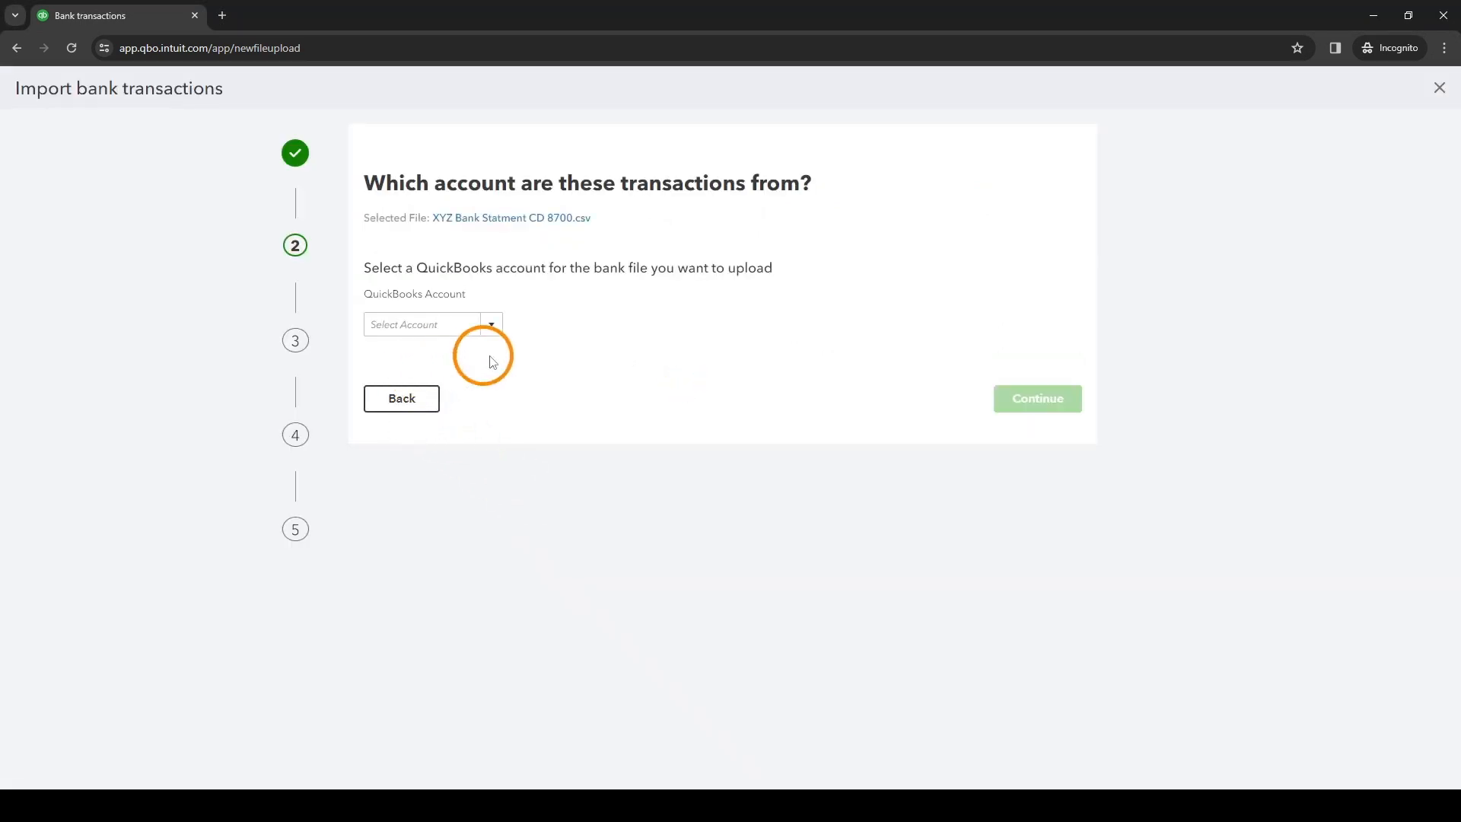
# Assign the uploaded file to the XYZ Bank CD 8700 account and continue the import.
pyautogui.click(491, 326)
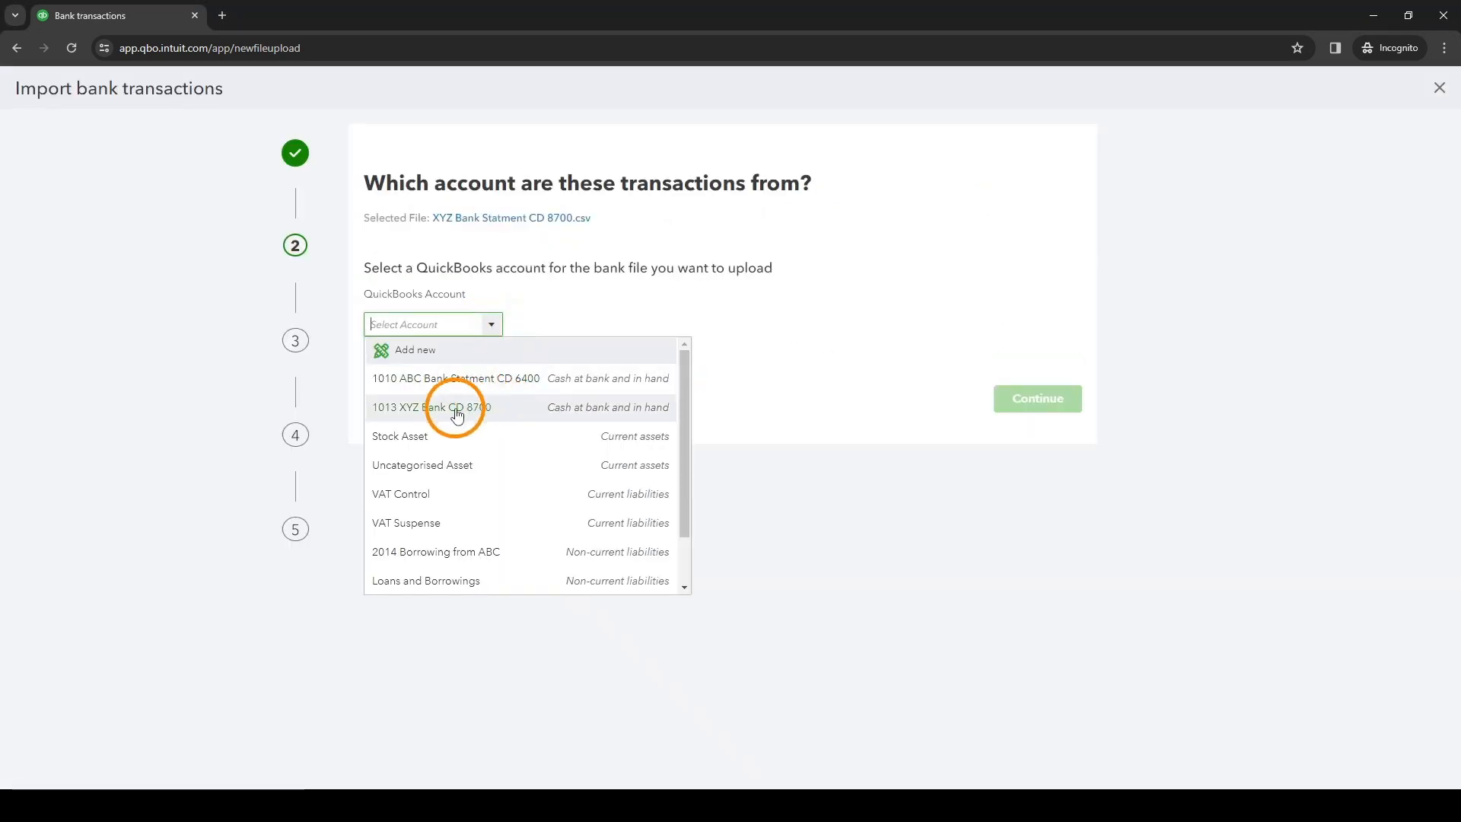
pyautogui.click(417, 408)
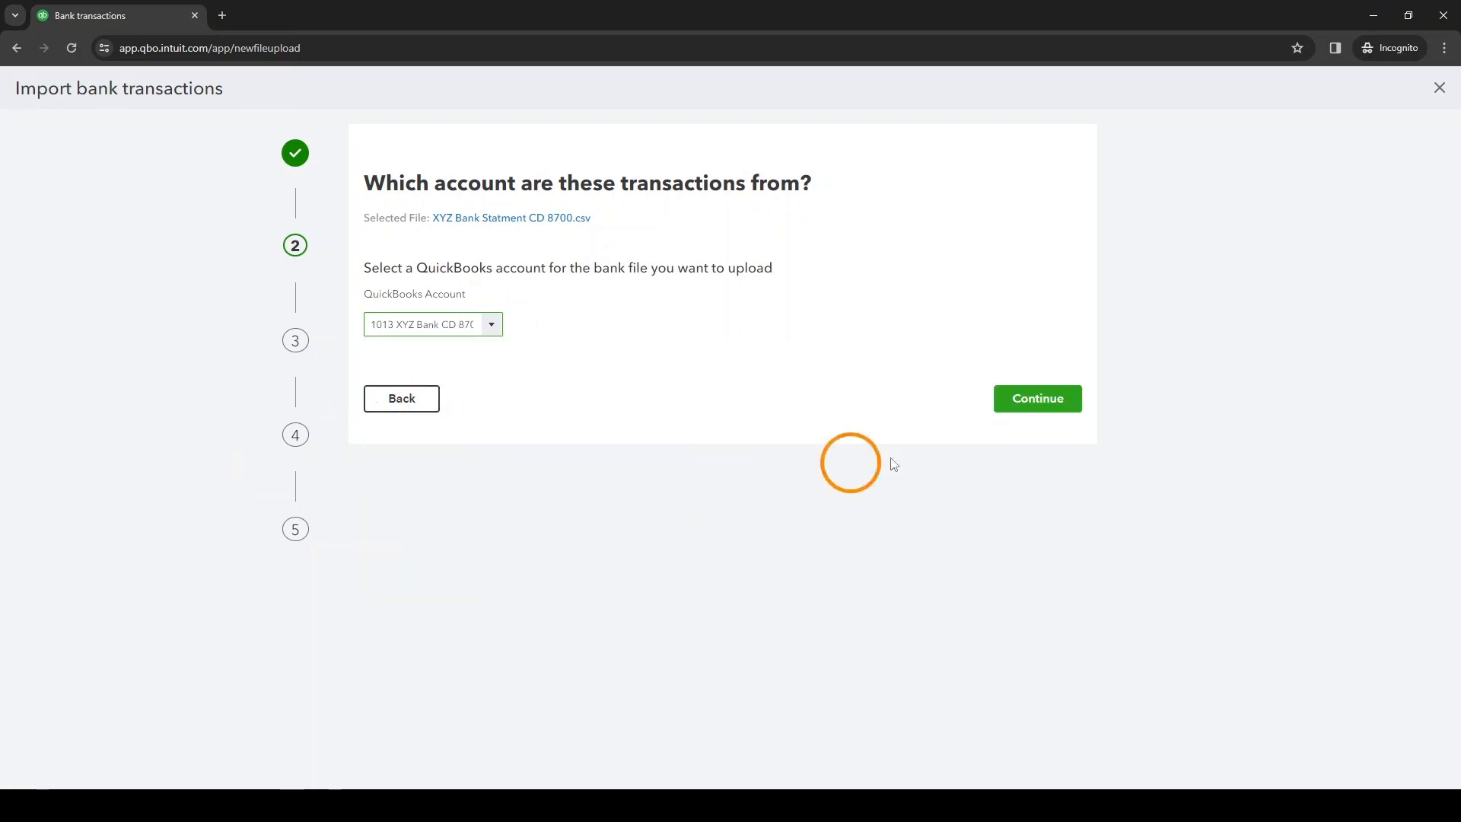
pyautogui.click(1038, 401)
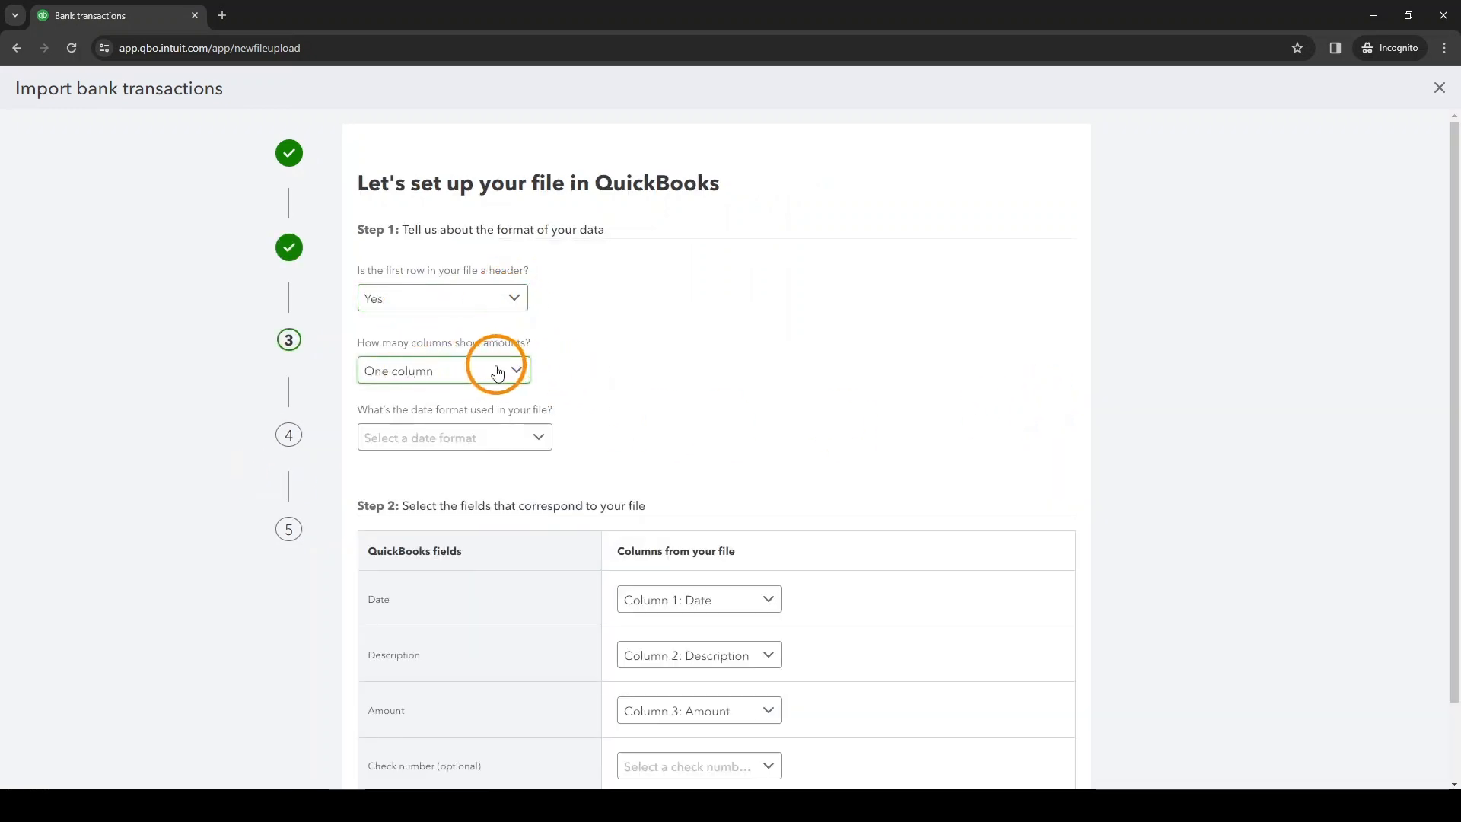
# Set the file's date format to MM/dd/yyyy and proceed to the transaction selection.
pyautogui.scroll(-2, 553, 414)
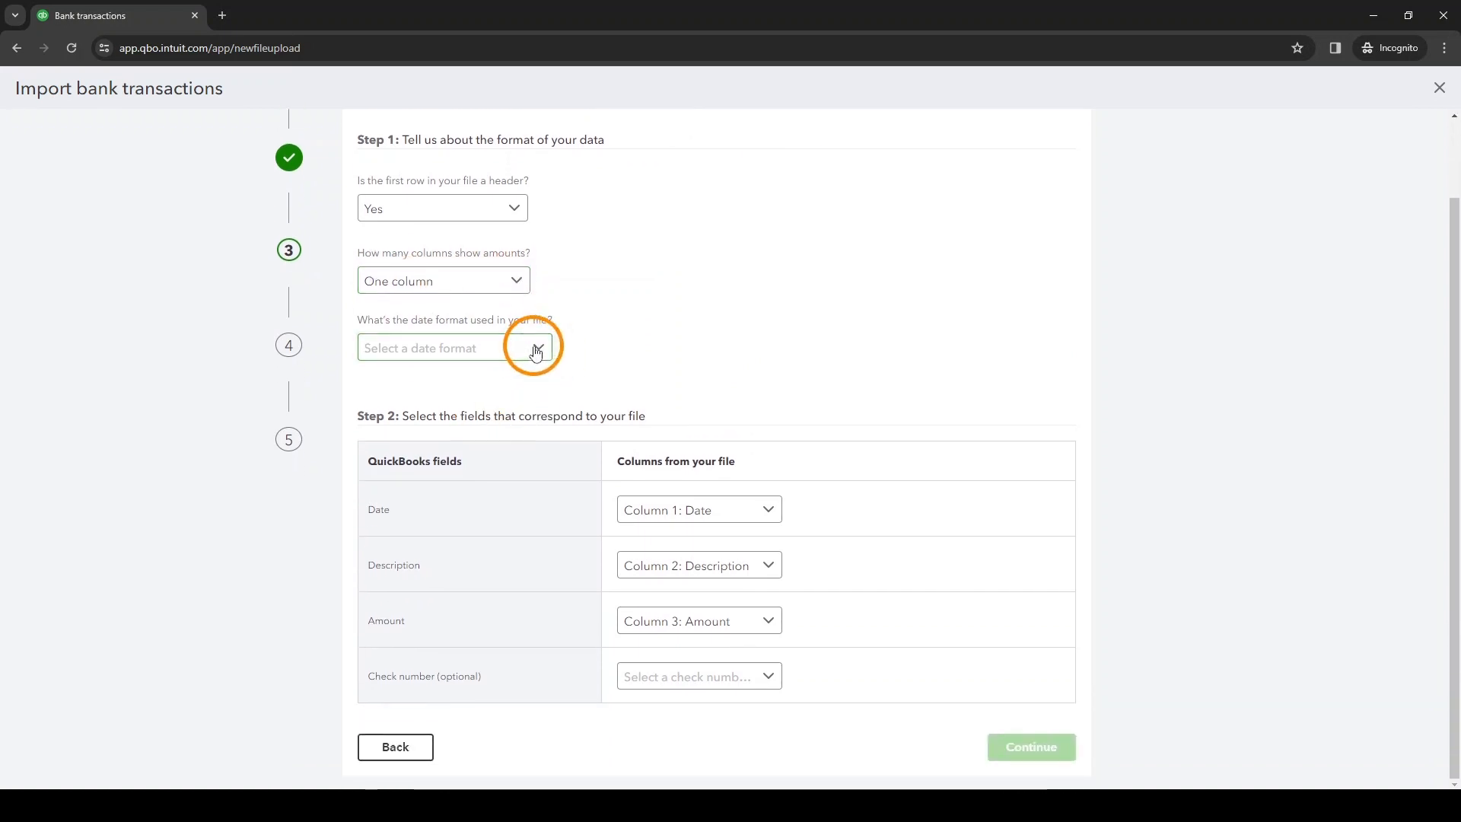
pyautogui.click(531, 354)
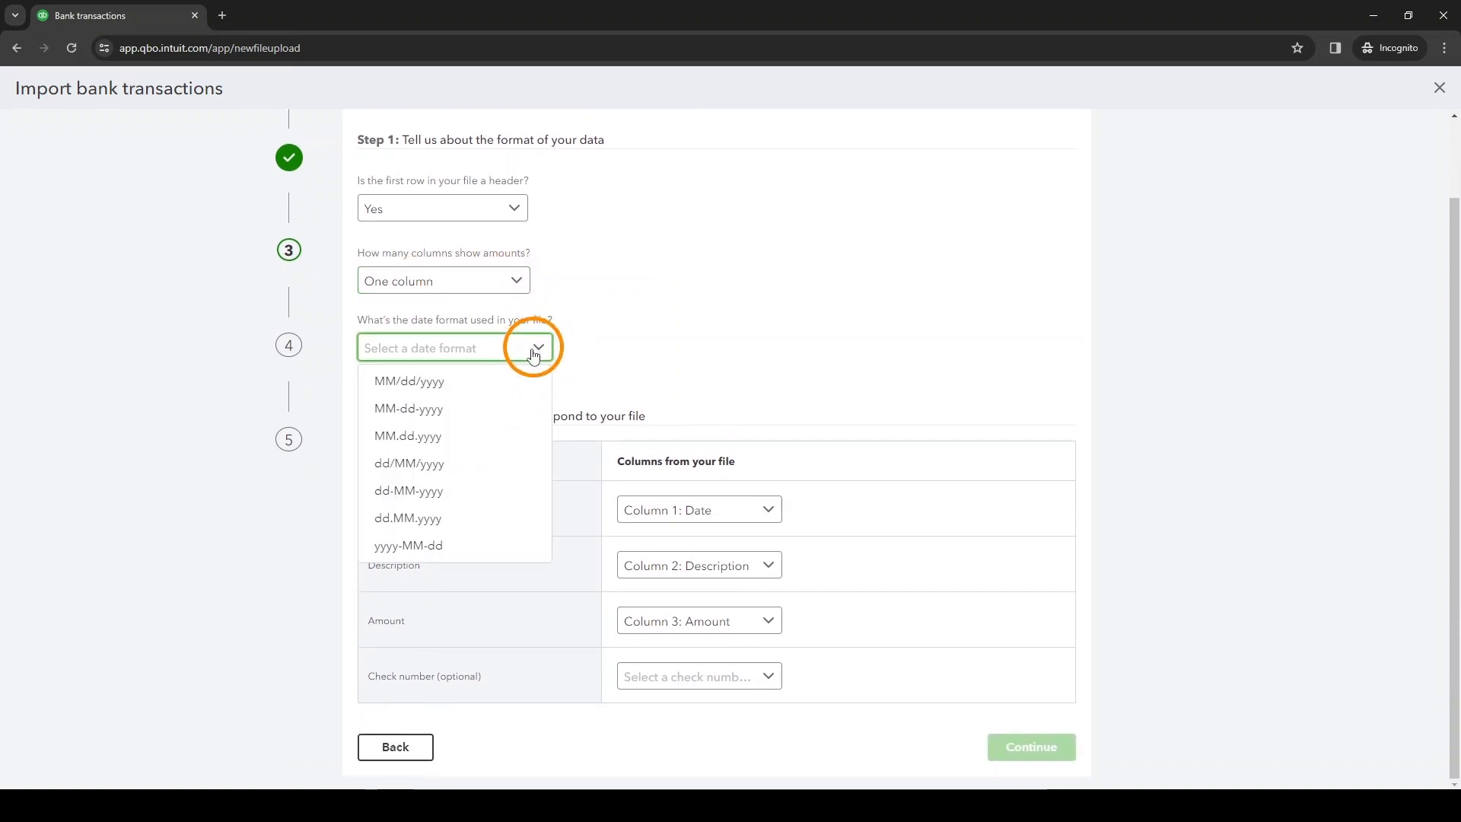
pyautogui.click(432, 387)
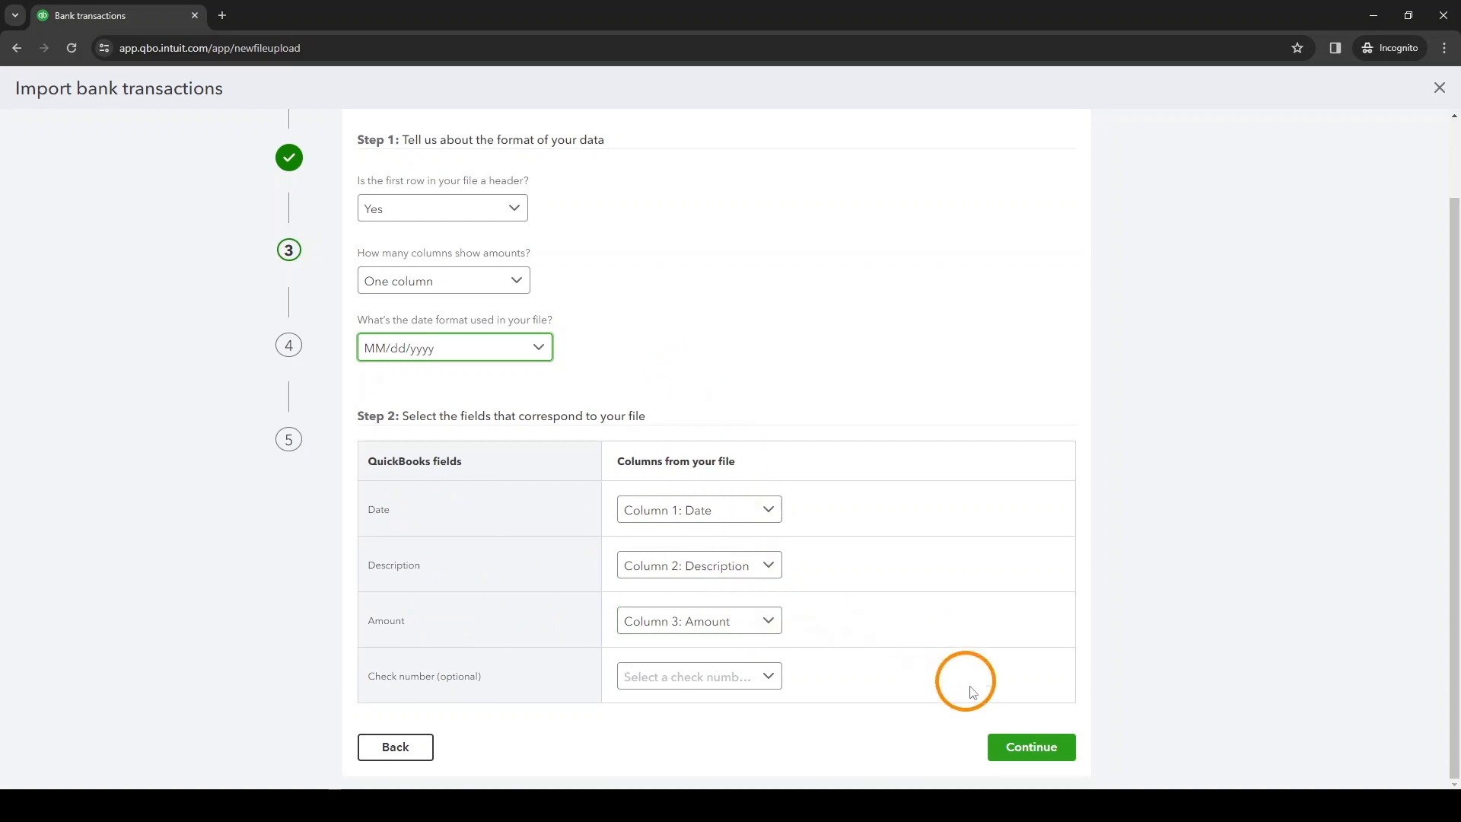
pyautogui.click(1029, 749)
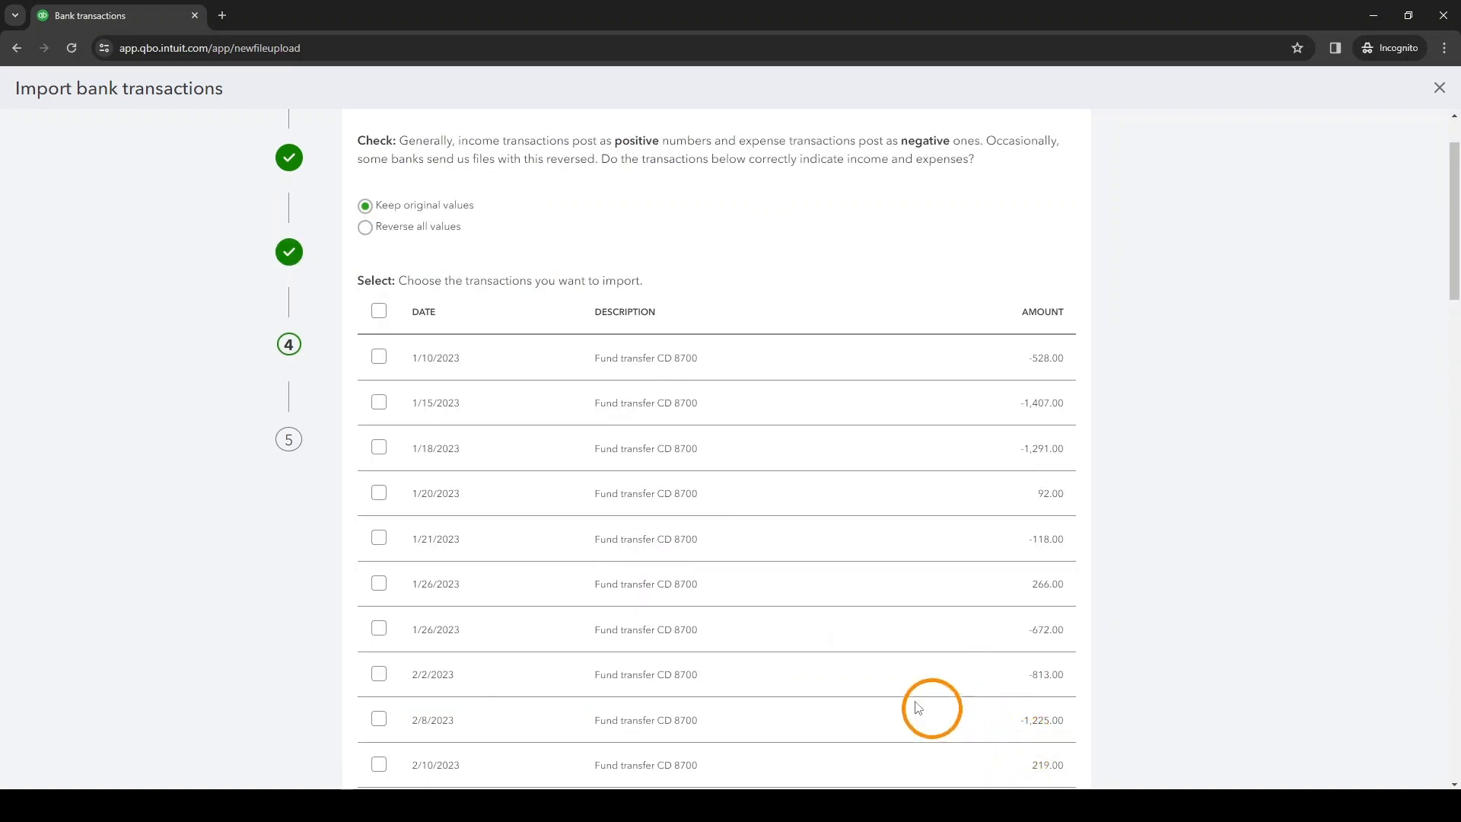
# Select all transactions for import and review their dates and amounts through the whole list.
pyautogui.click(379, 314)
pyautogui.scroll(-20, 555, 375)
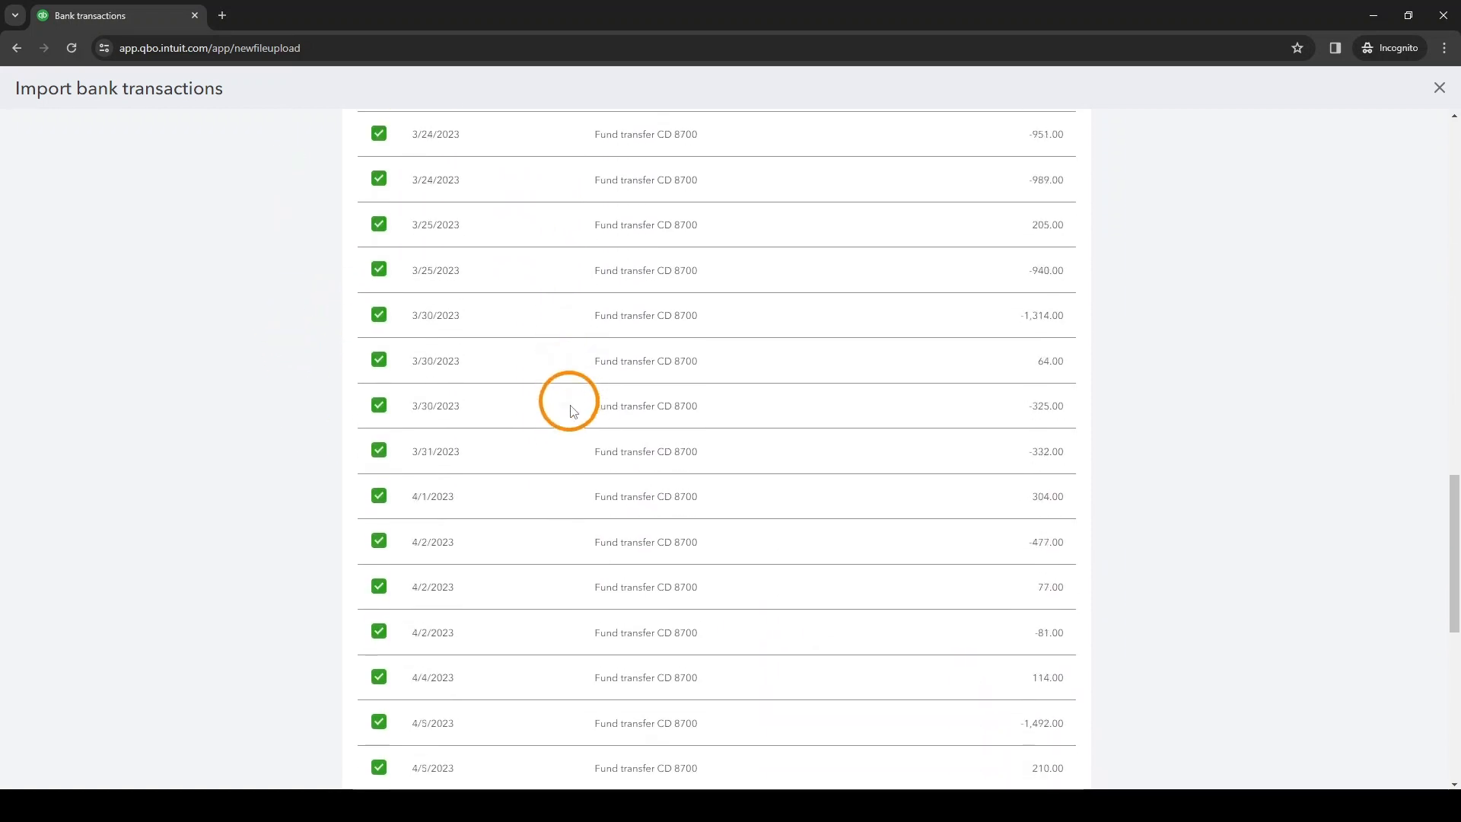
pyautogui.scroll(-5, 467, 591)
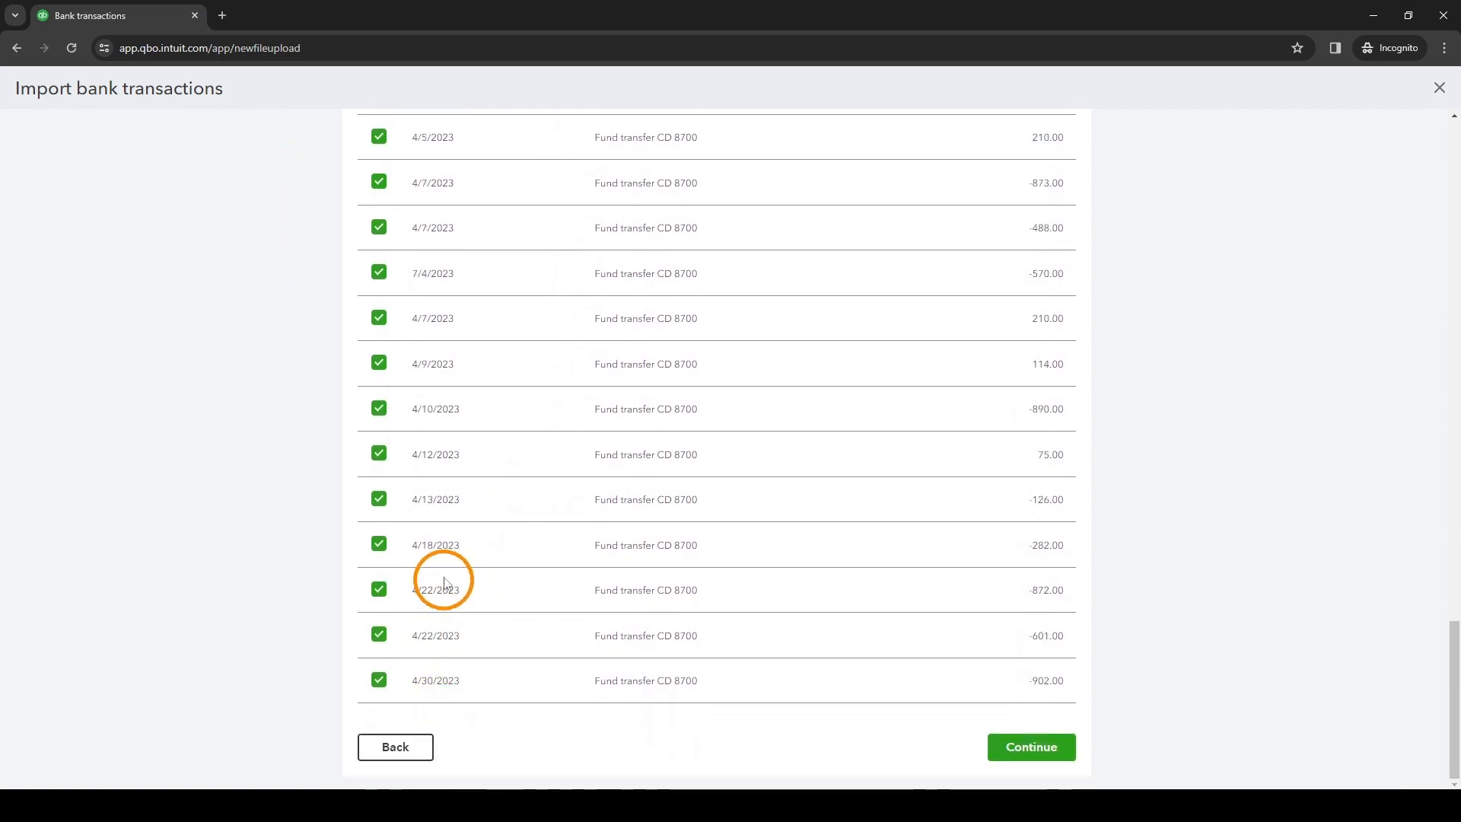
pyautogui.scroll(6, 449, 563)
pyautogui.scroll(20, 452, 548)
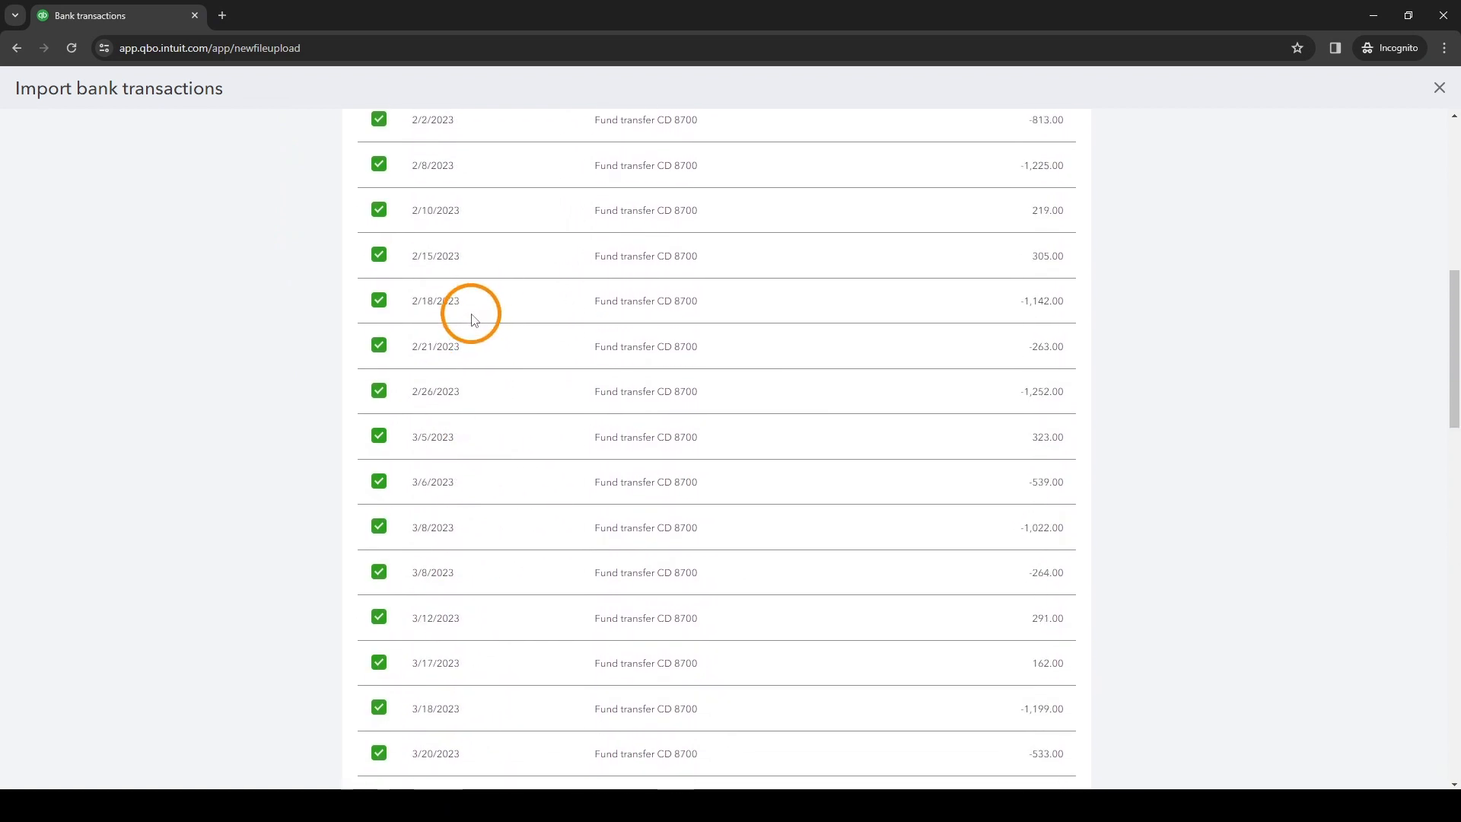
pyautogui.scroll(3, 474, 319)
pyautogui.scroll(-20, 468, 403)
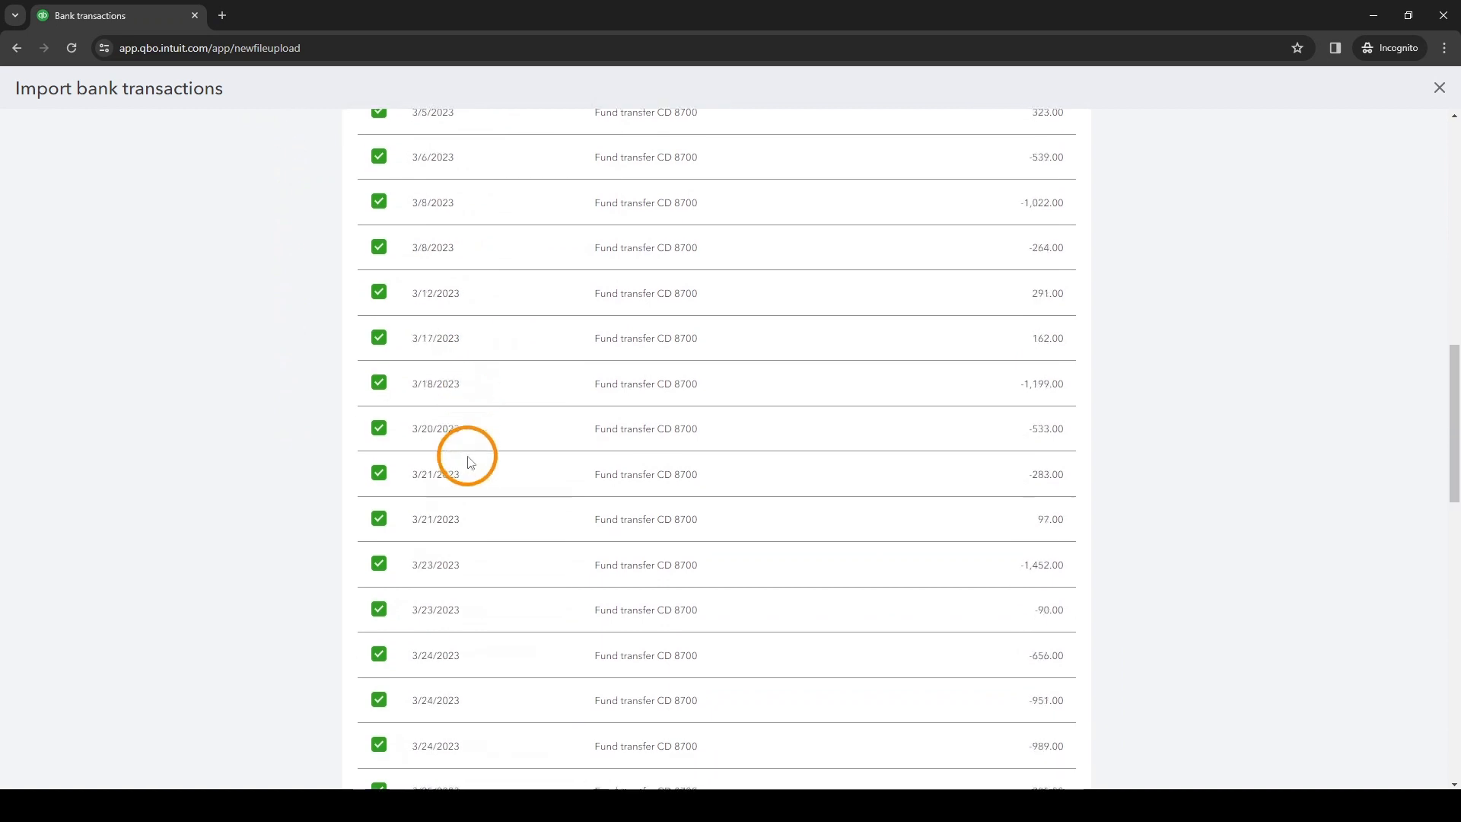
pyautogui.scroll(-6, 473, 477)
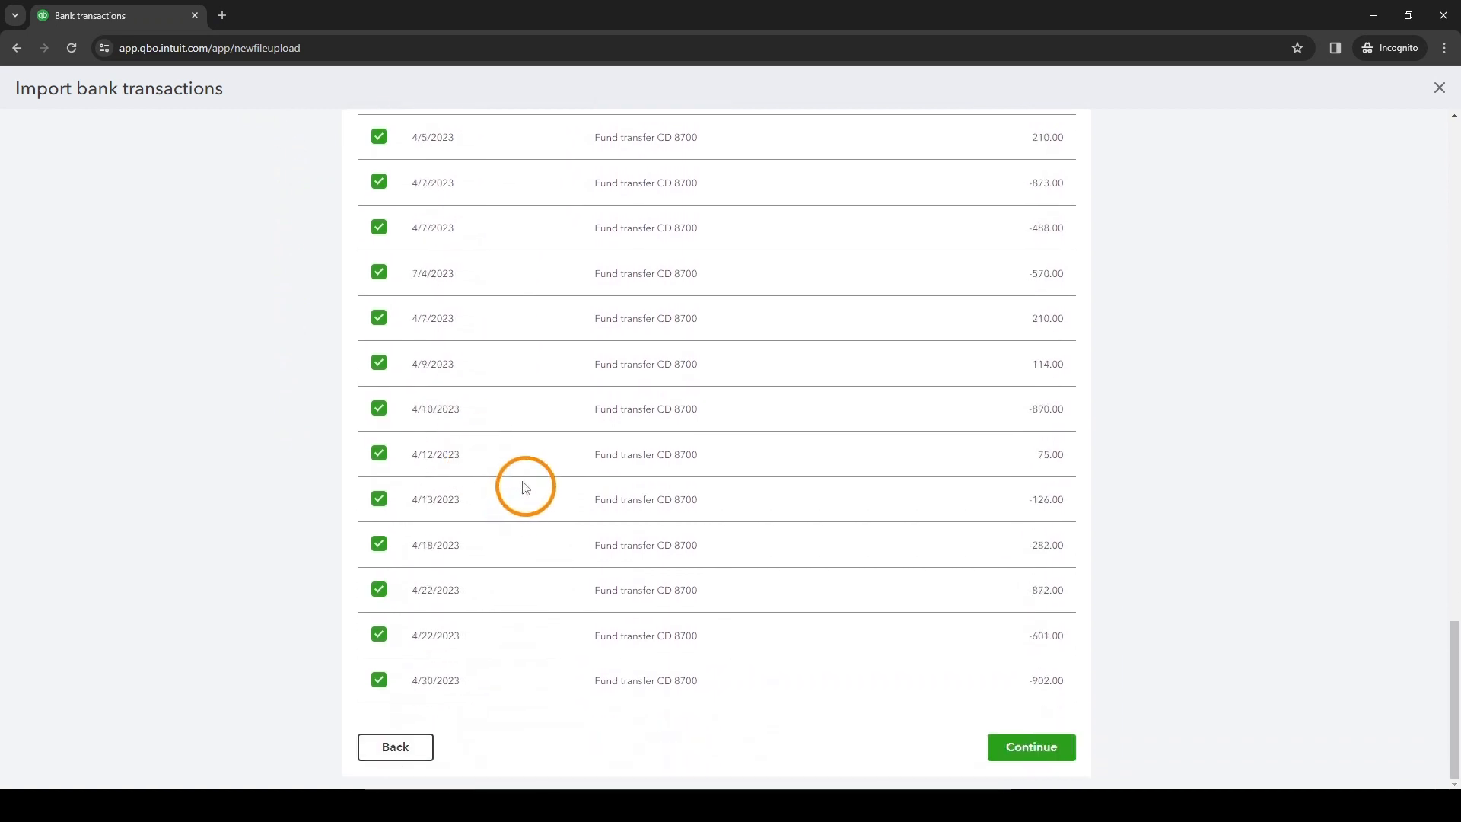
# Import the selected transactions, confirm the import and finish the wizard.
pyautogui.click(1020, 748)
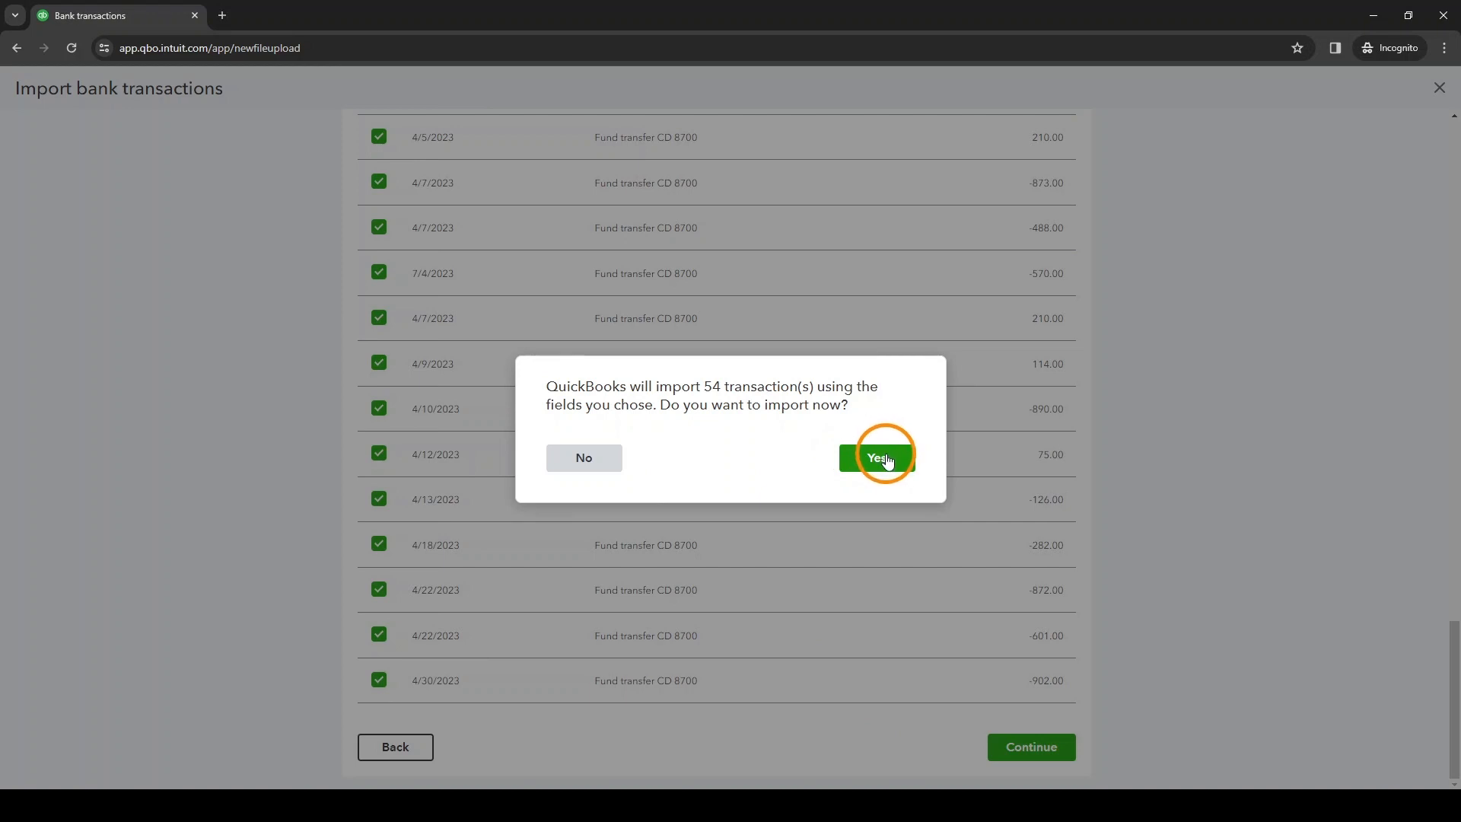
pyautogui.click(887, 461)
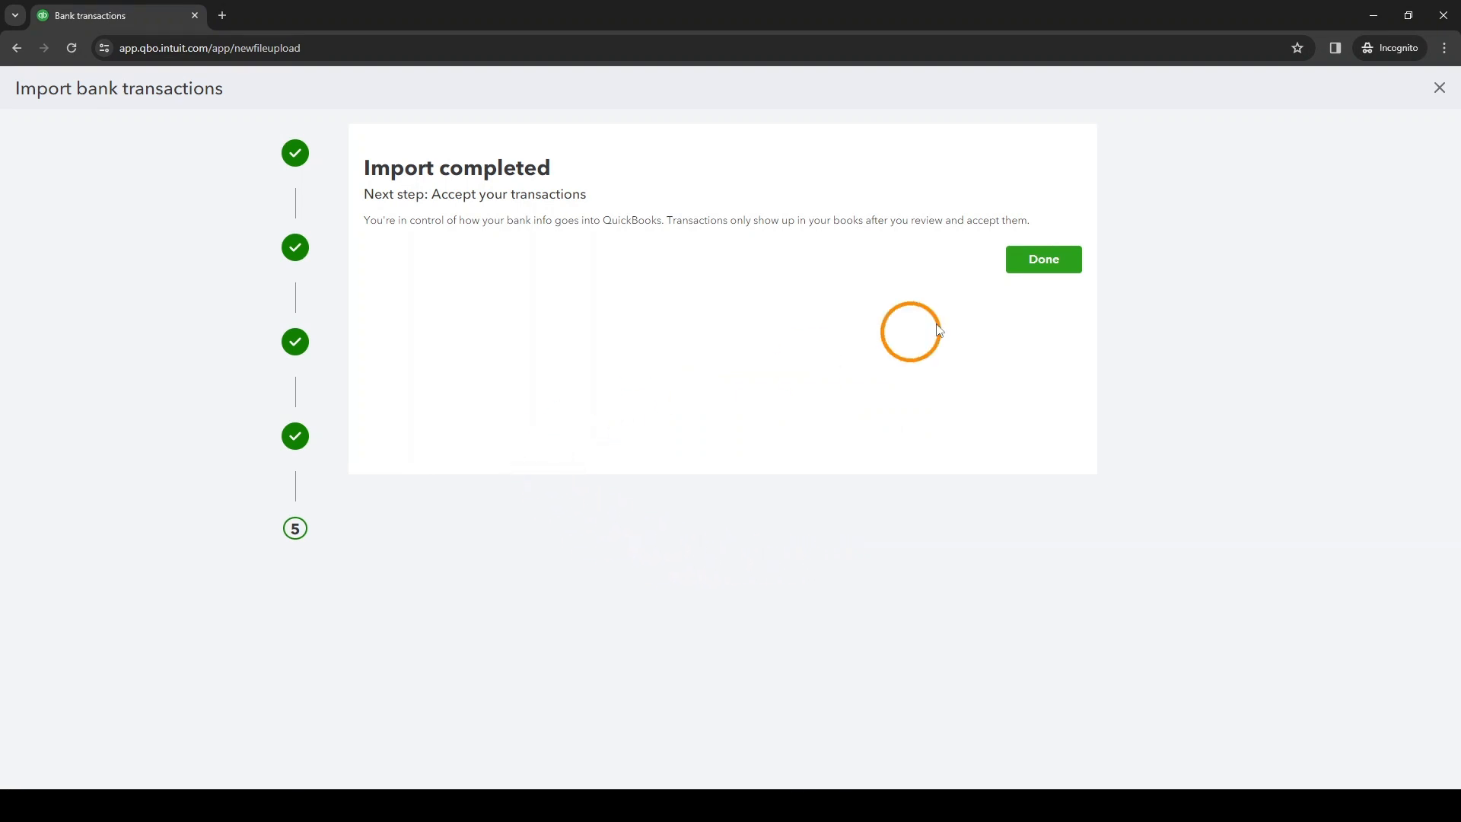
pyautogui.click(1052, 266)
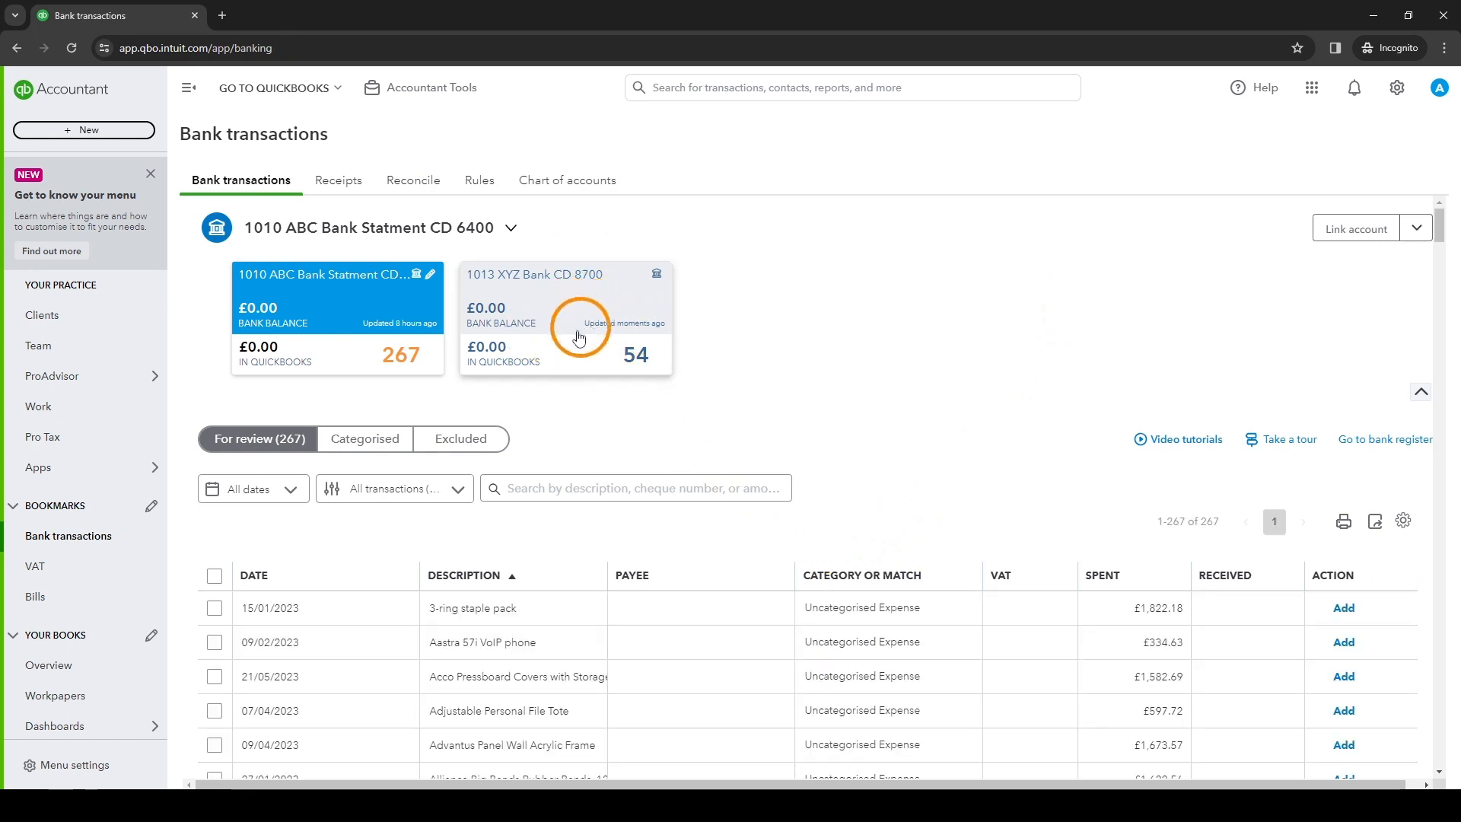
# Examine the XYZ Bank CD 8700 transactions for review and categorised, comparing with the ABC Bank CD 6400 account.
pyautogui.click(485, 289)
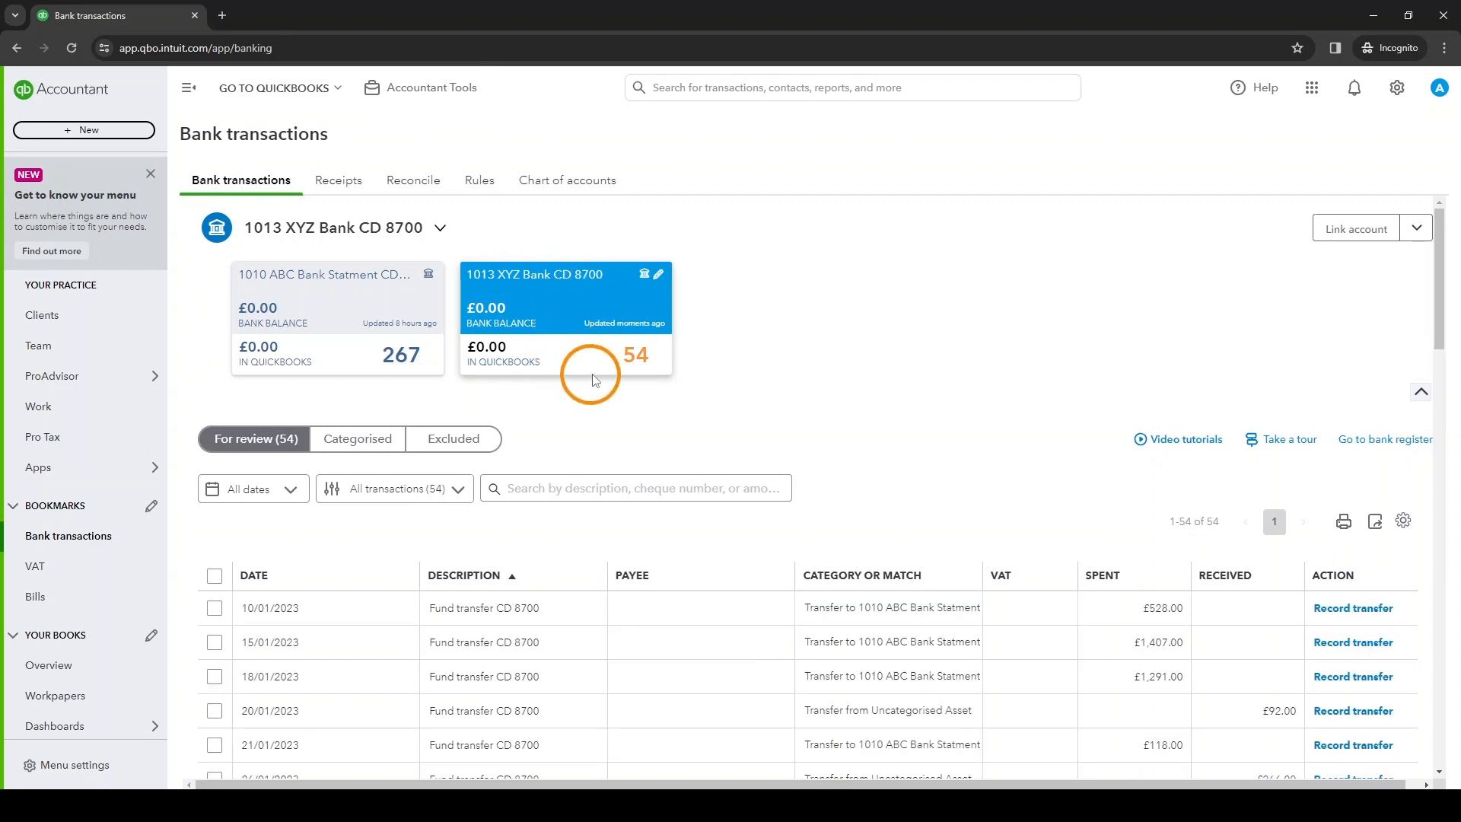
pyautogui.click(640, 357)
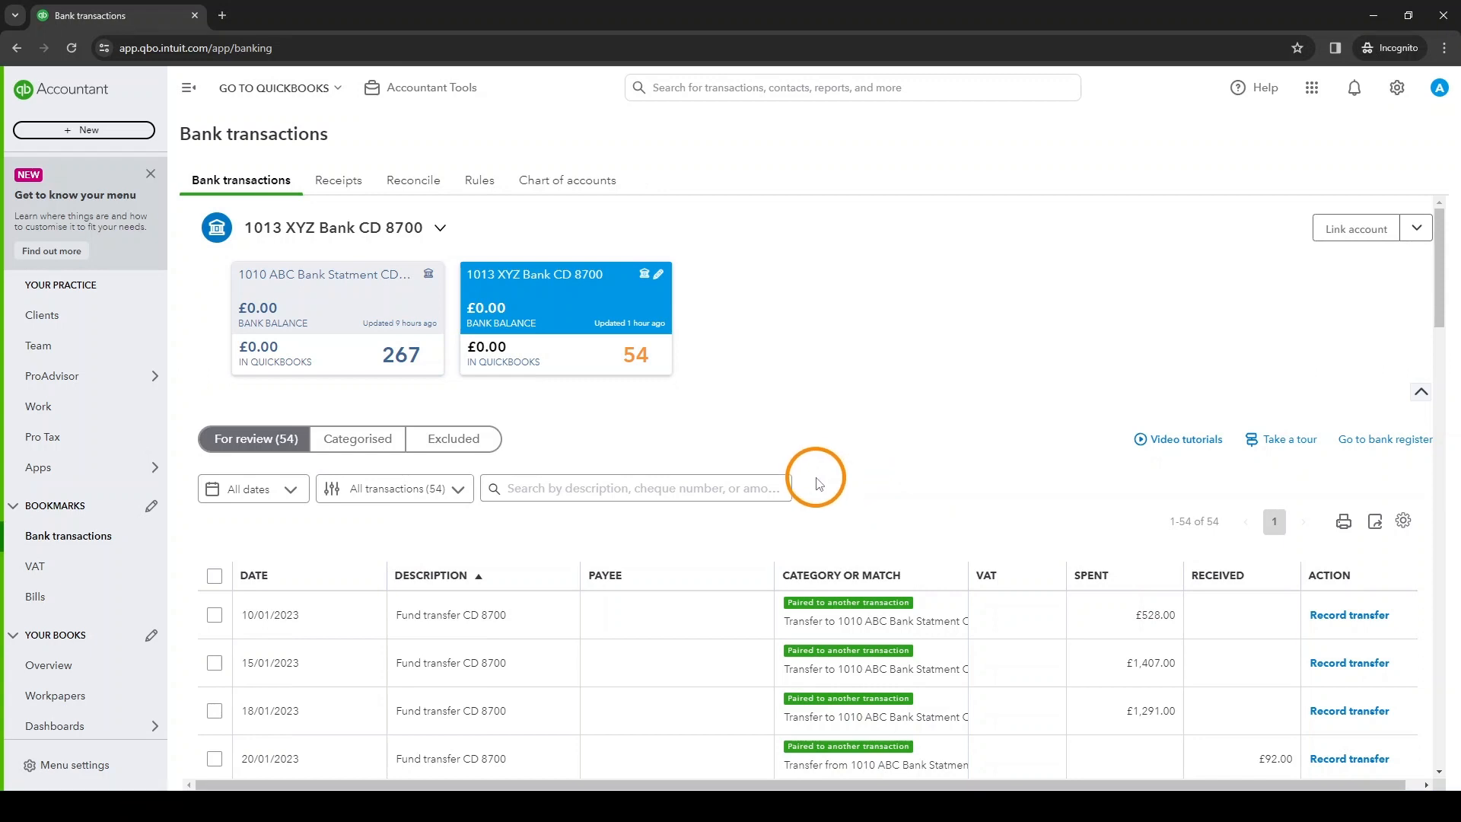
pyautogui.scroll(-2, 811, 465)
pyautogui.scroll(2, 801, 553)
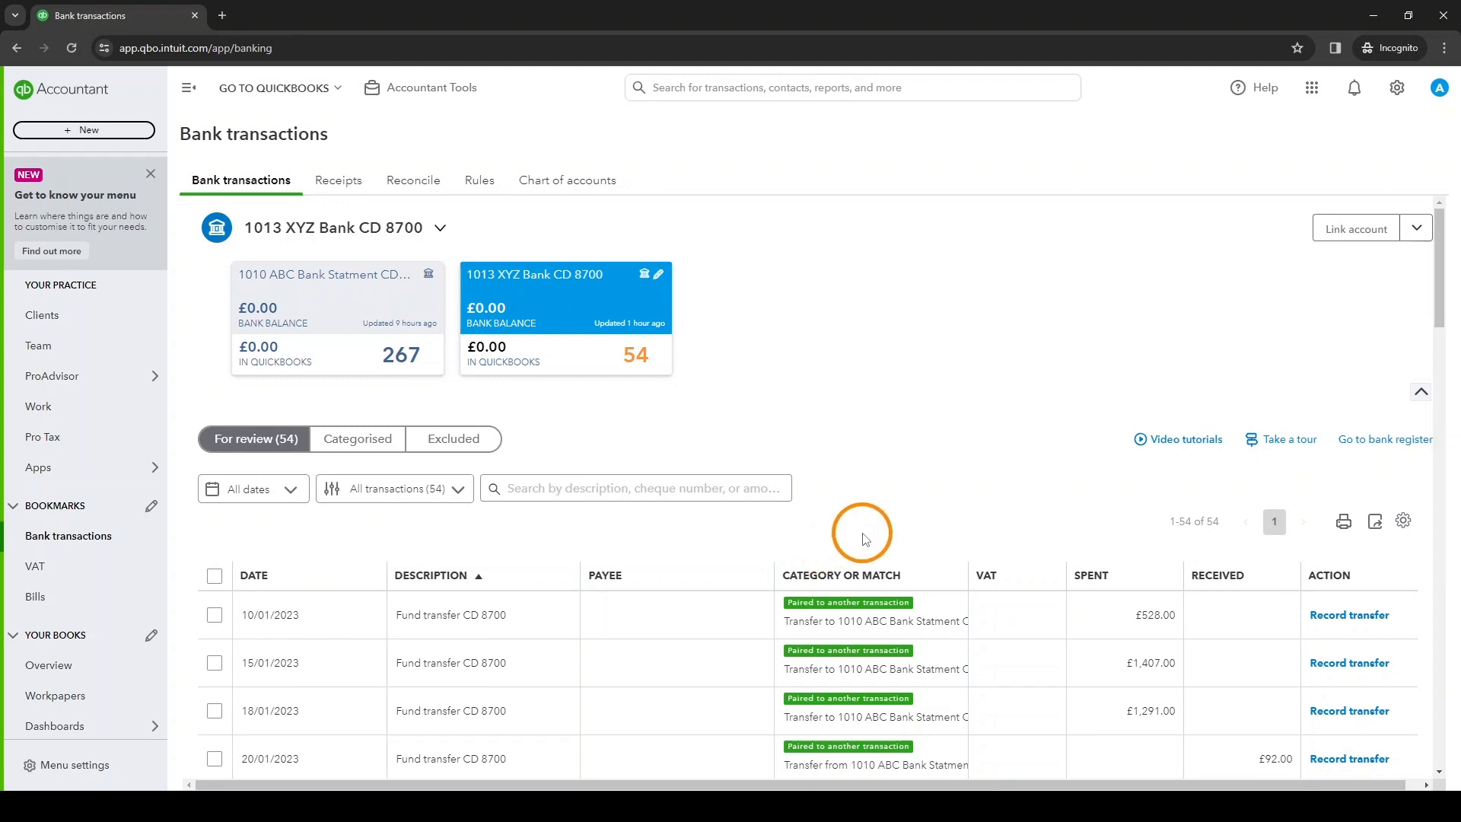
pyautogui.click(359, 308)
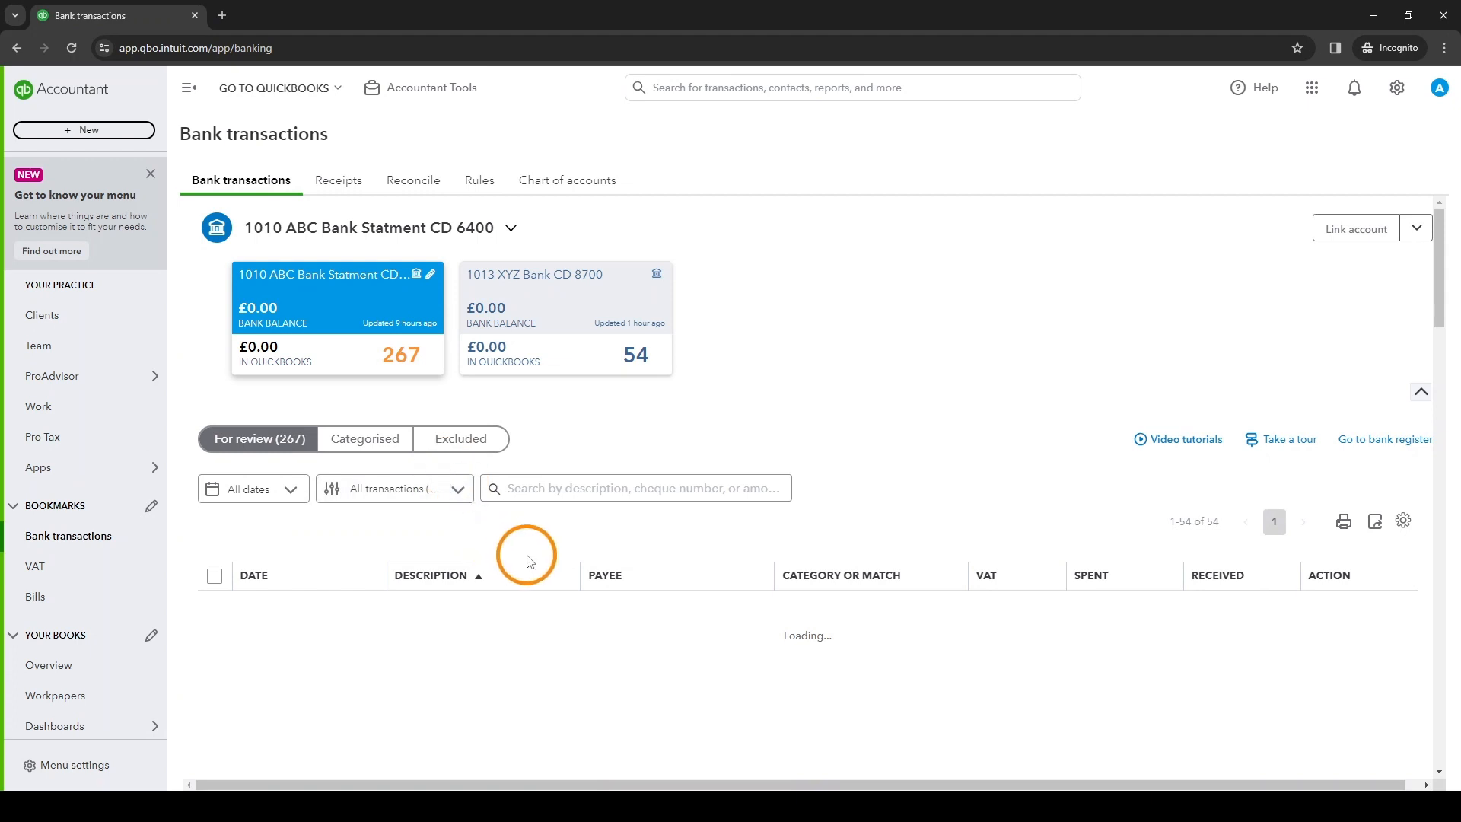
pyautogui.click(543, 291)
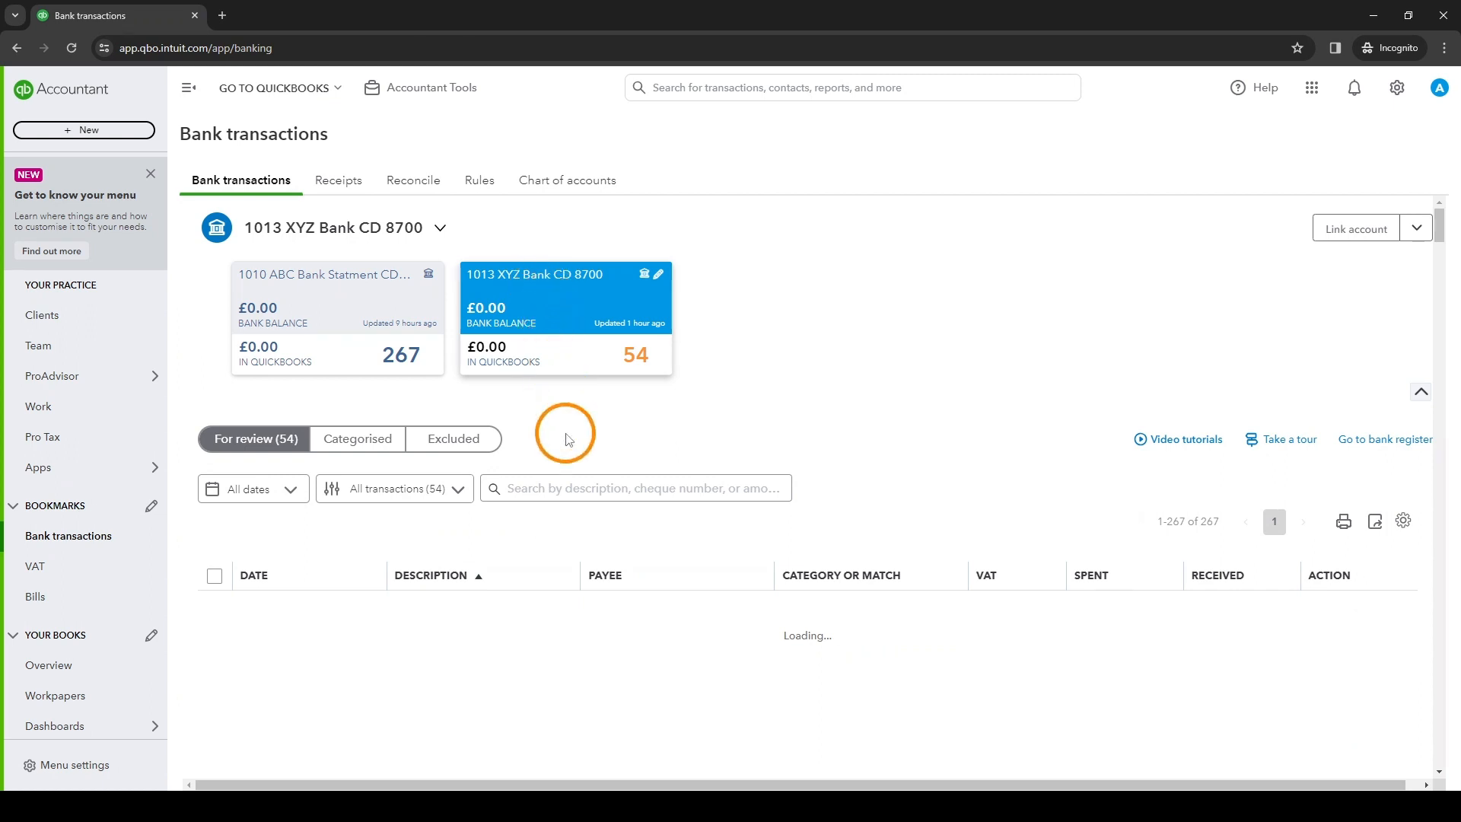
pyautogui.scroll(-2, 378, 473)
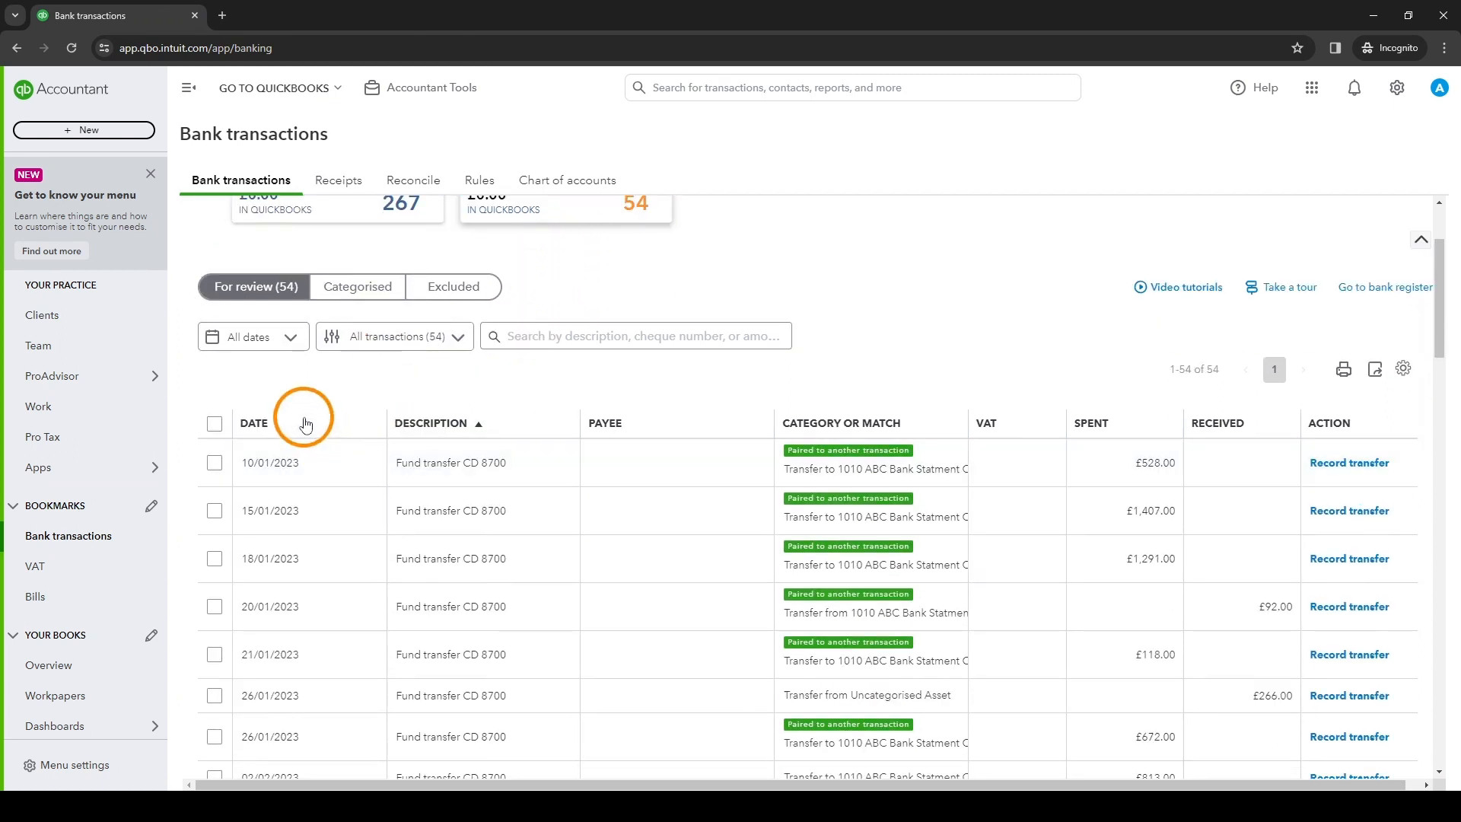
pyautogui.click(355, 288)
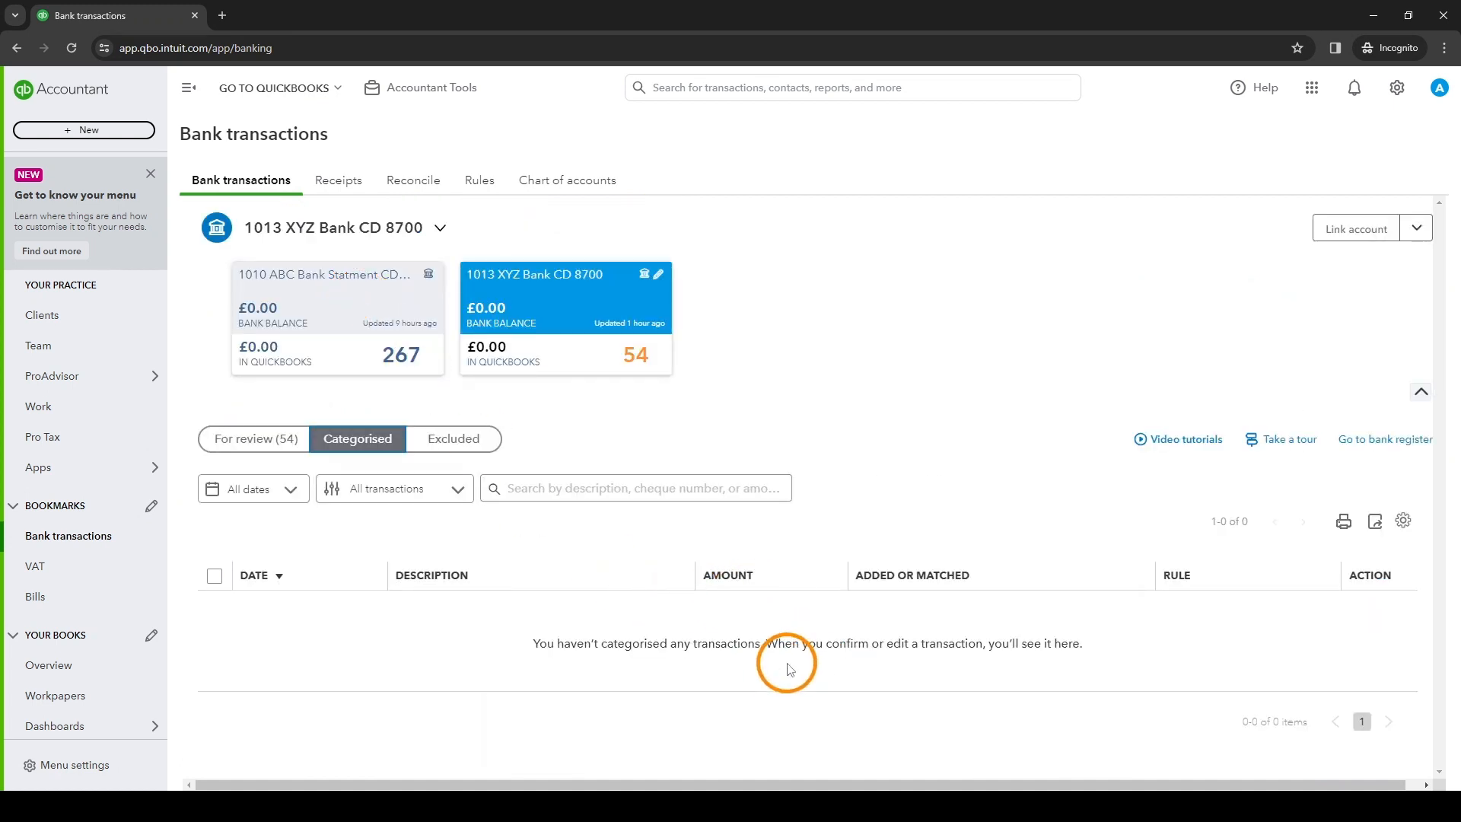
# Exclude all XYZ Bank CD 8700 transactions that are listed for review.
pyautogui.click(251, 445)
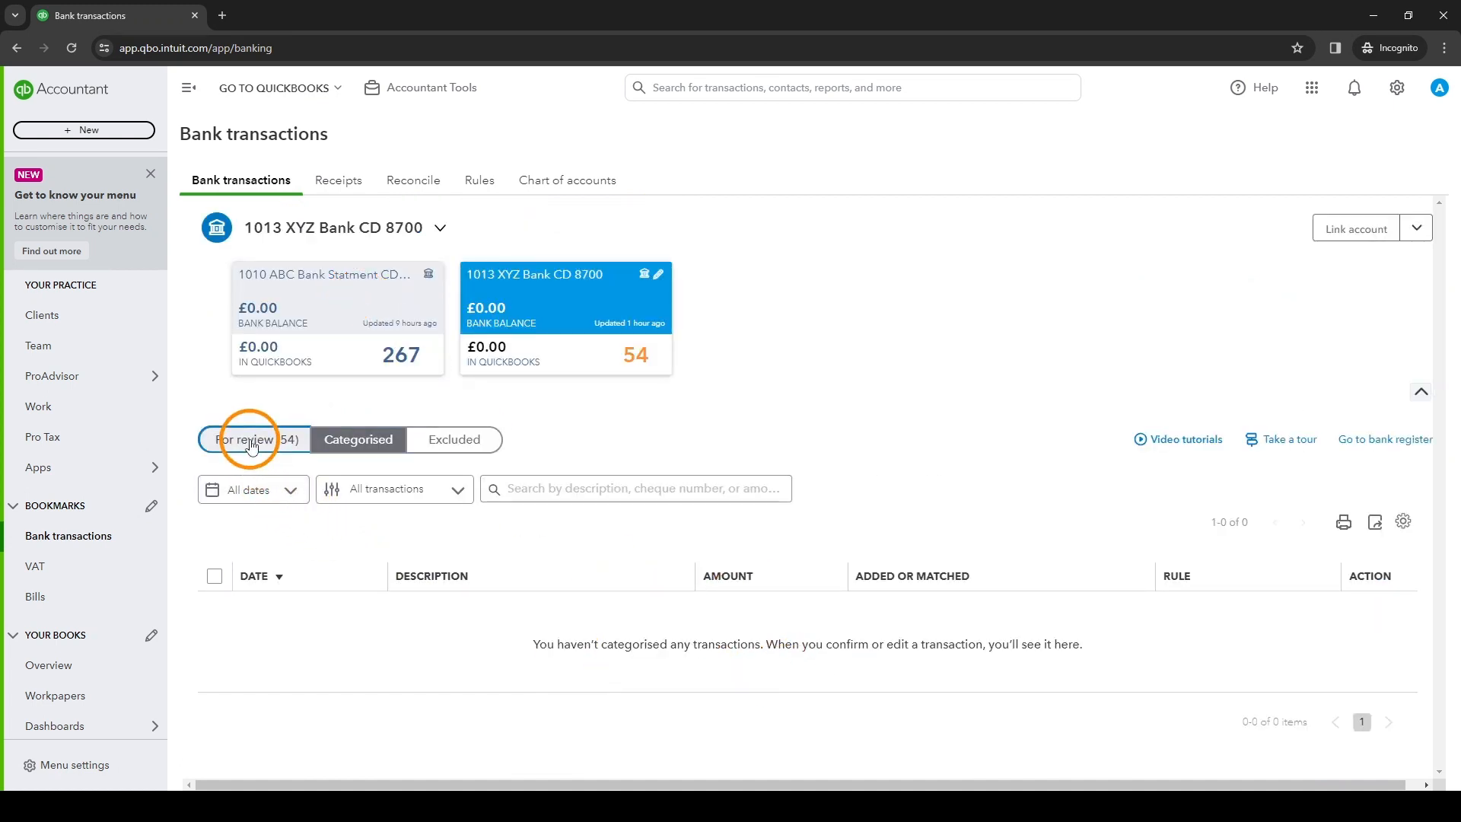
pyautogui.scroll(-2, 251, 495)
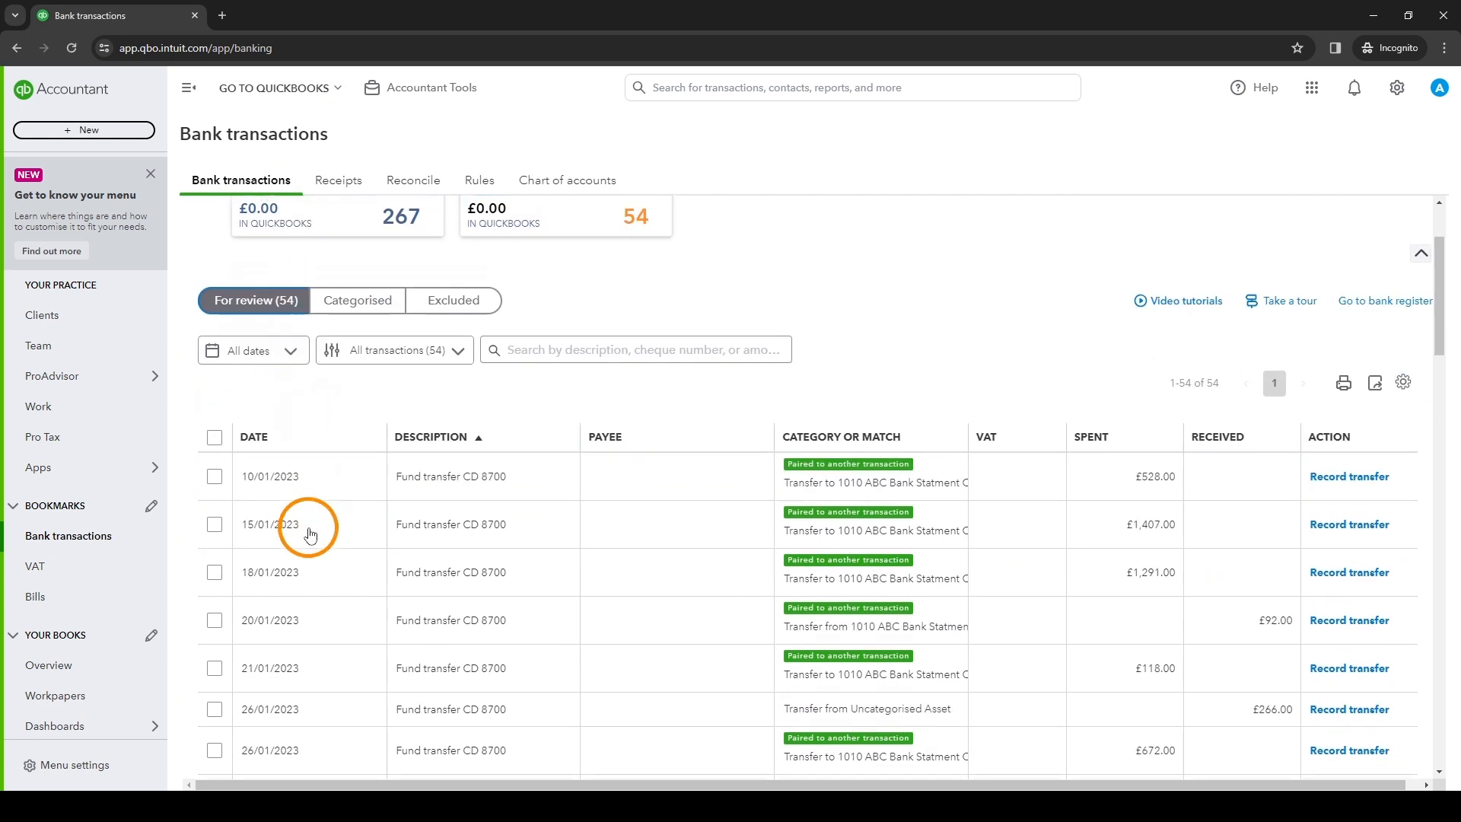
pyautogui.click(214, 424)
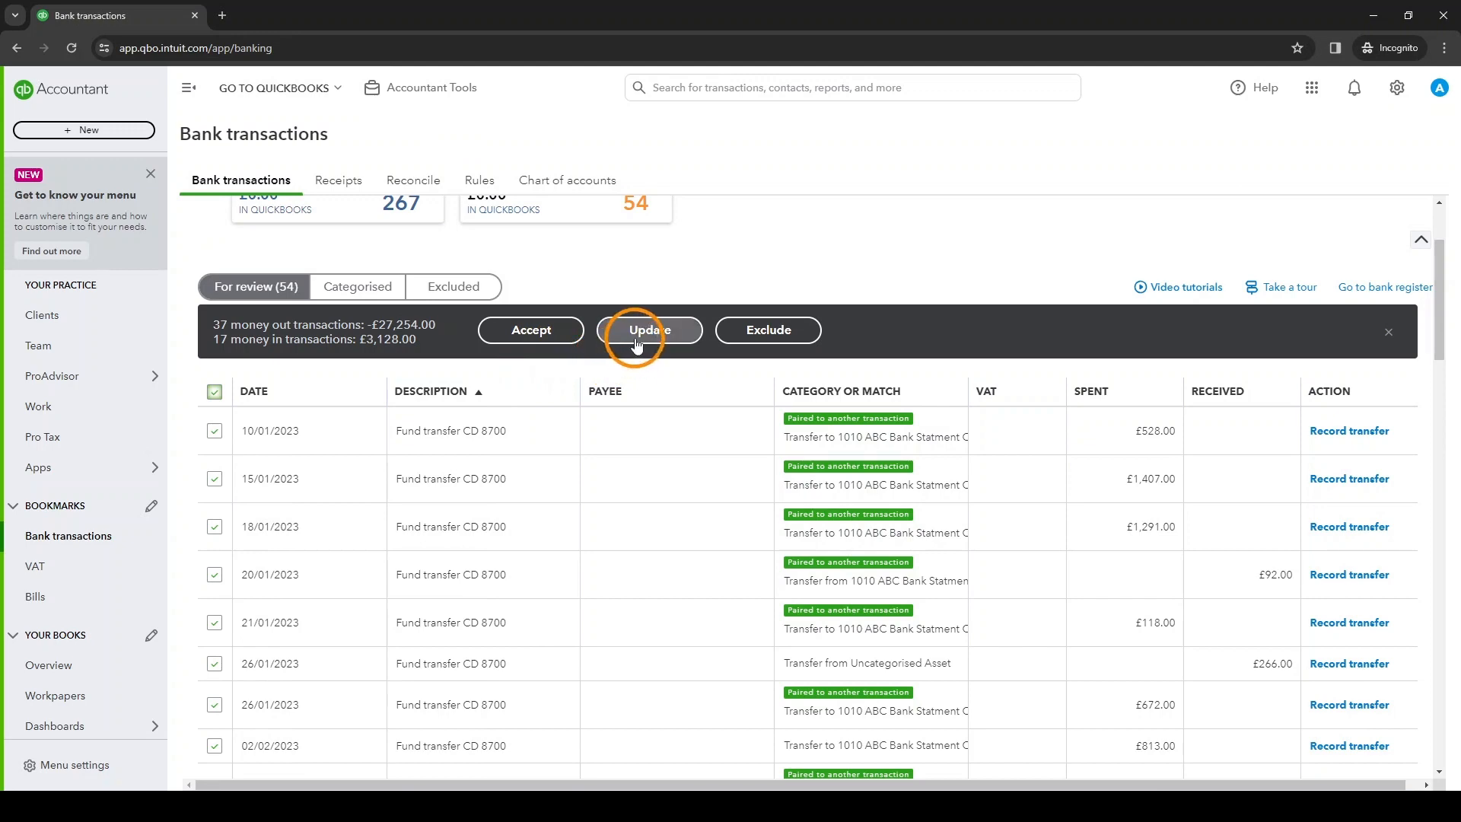
pyautogui.click(770, 330)
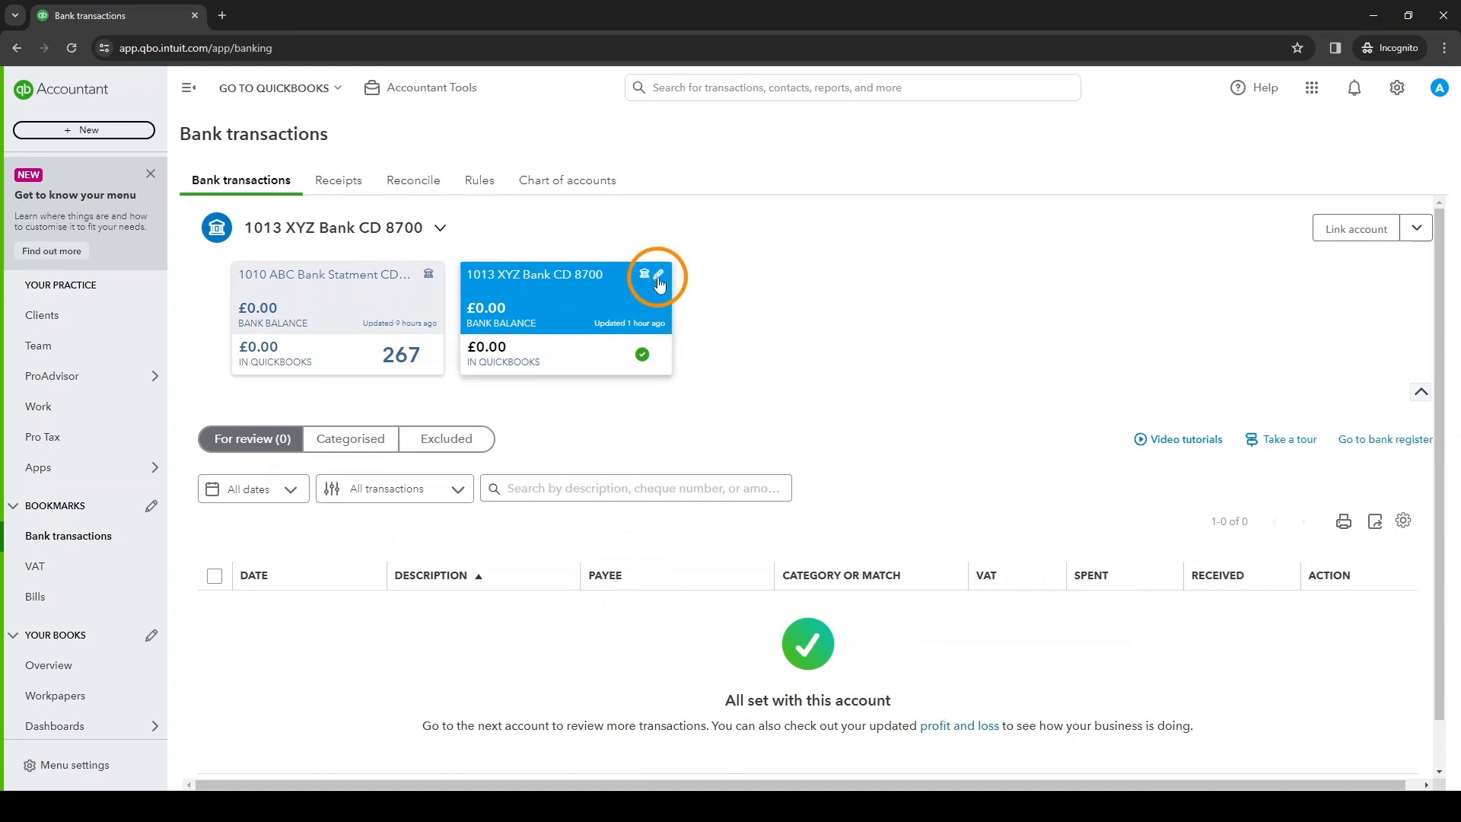
# Edit the XYZ Bank CD 8700 account info to disconnect this file upload account on save, and save it.
pyautogui.click(659, 276)
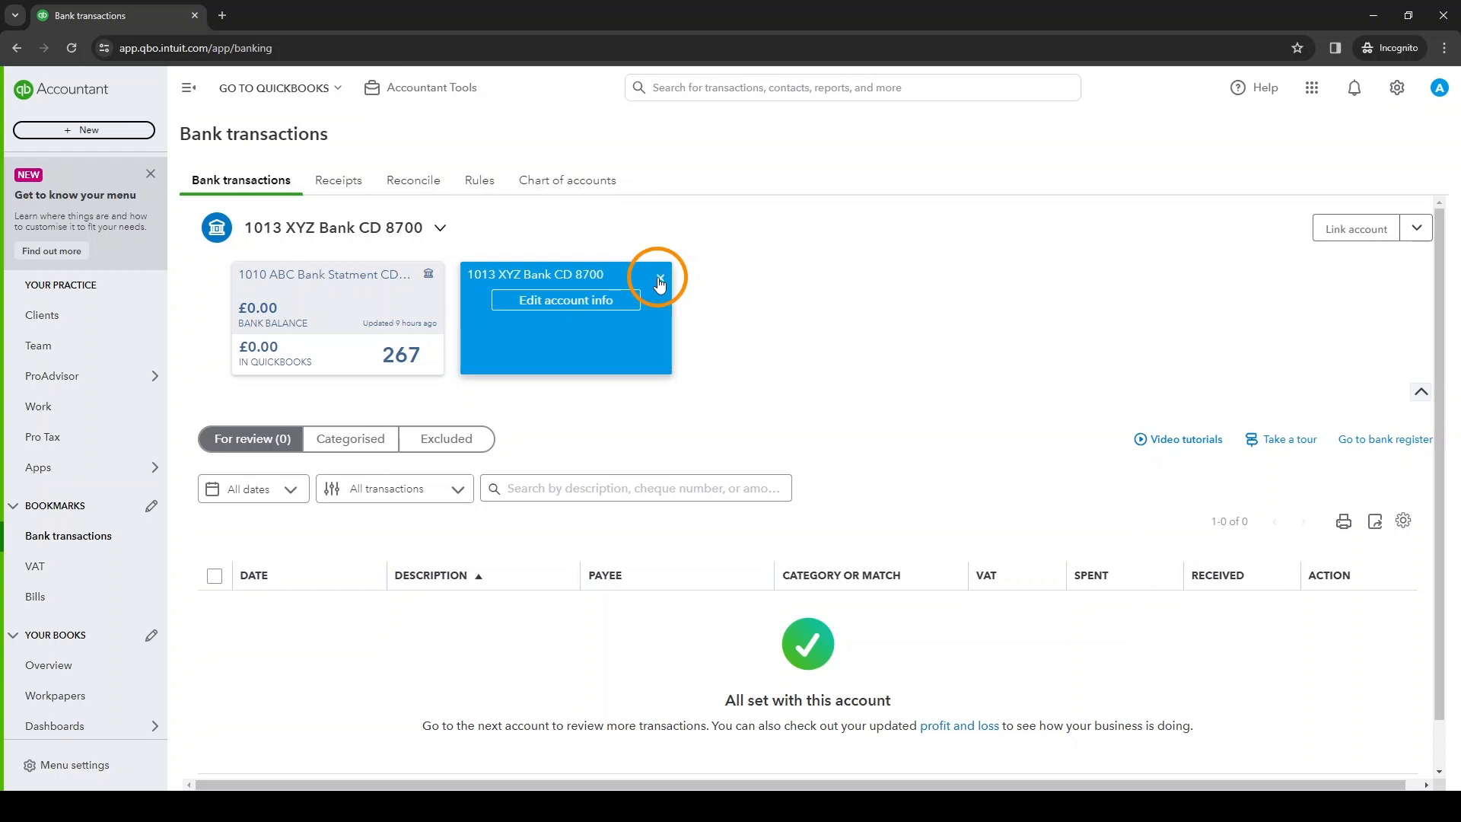
pyautogui.click(560, 304)
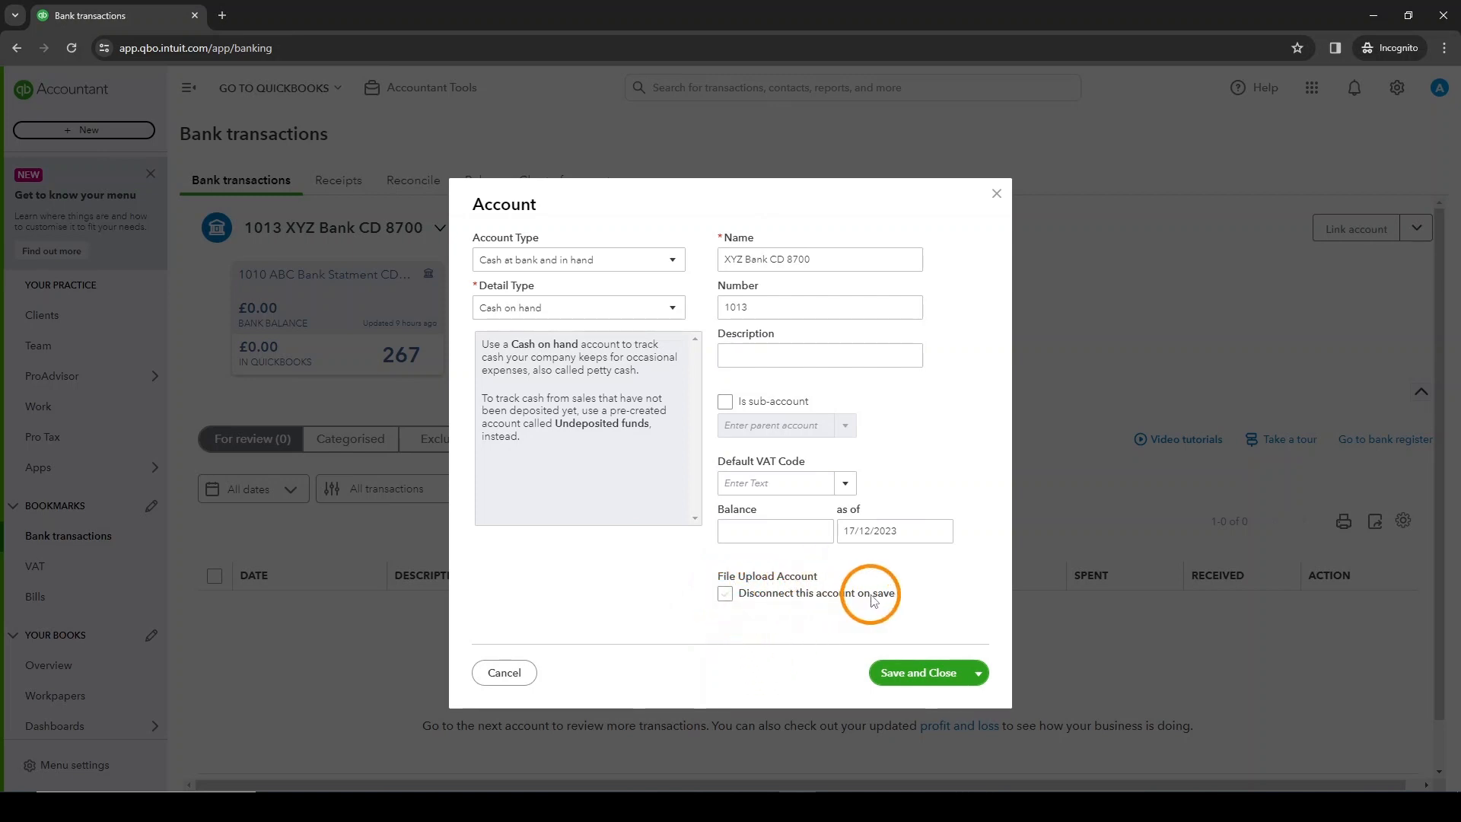
pyautogui.click(724, 595)
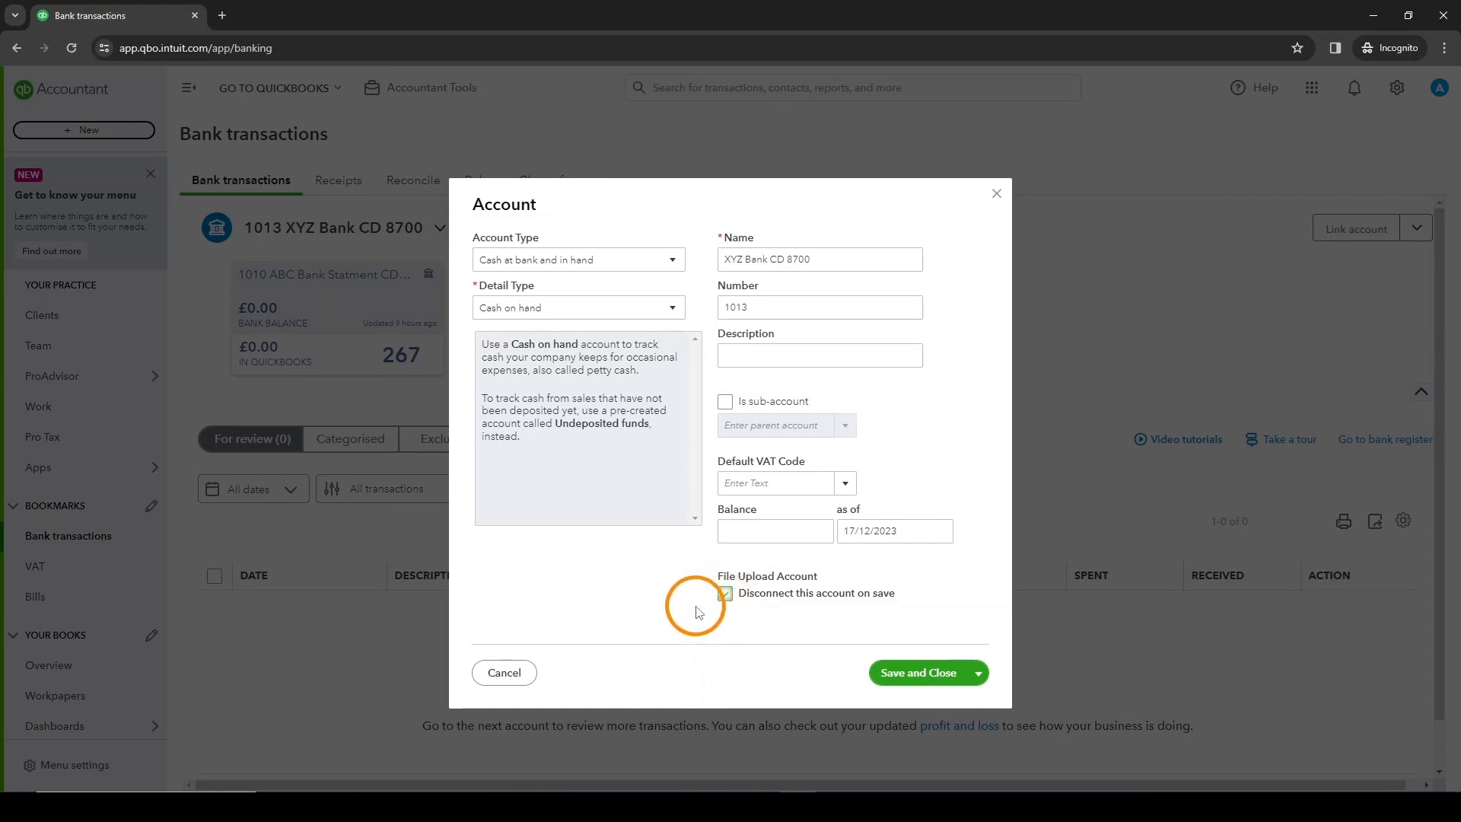
pyautogui.click(921, 672)
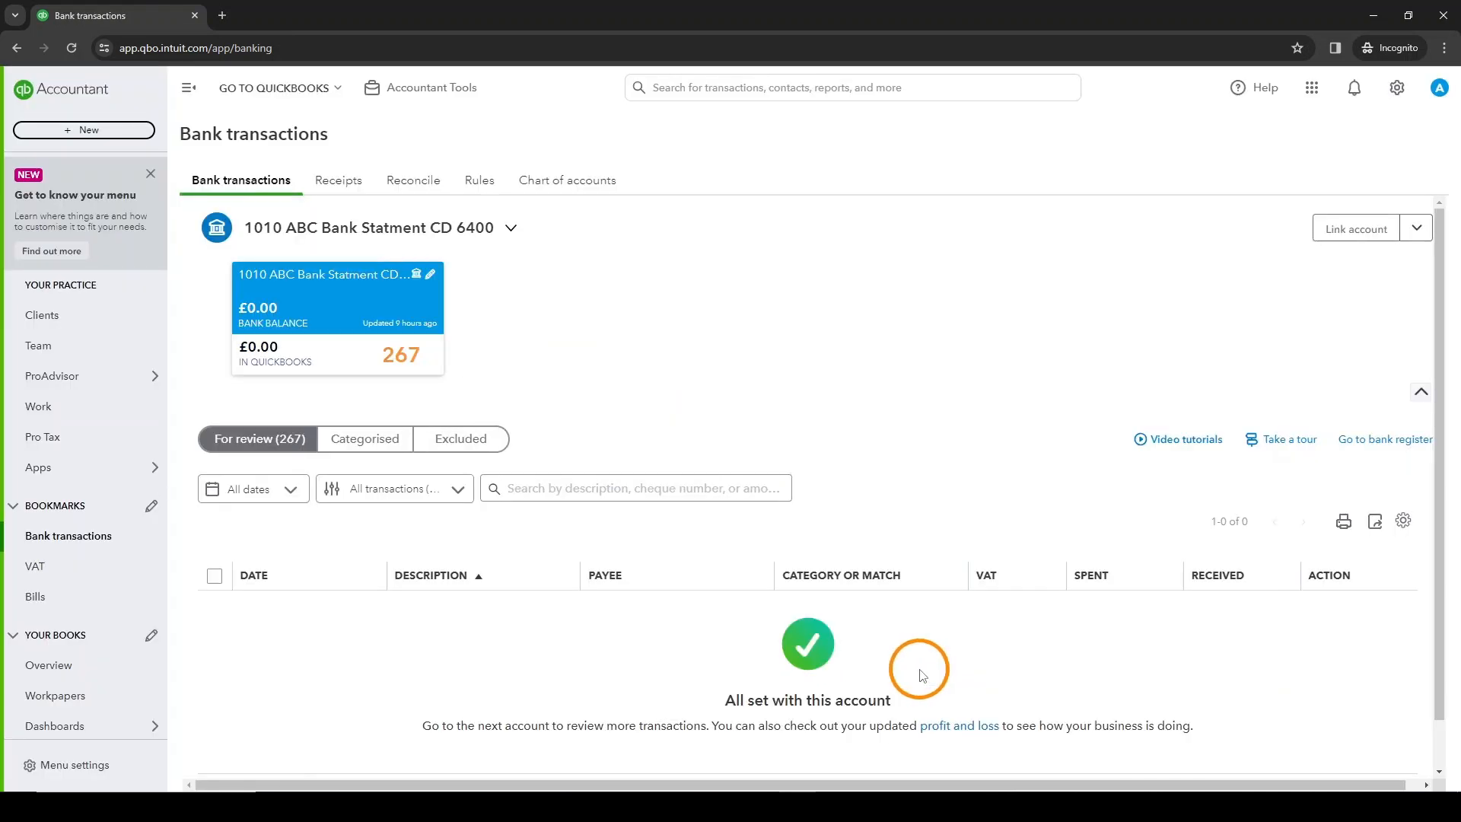